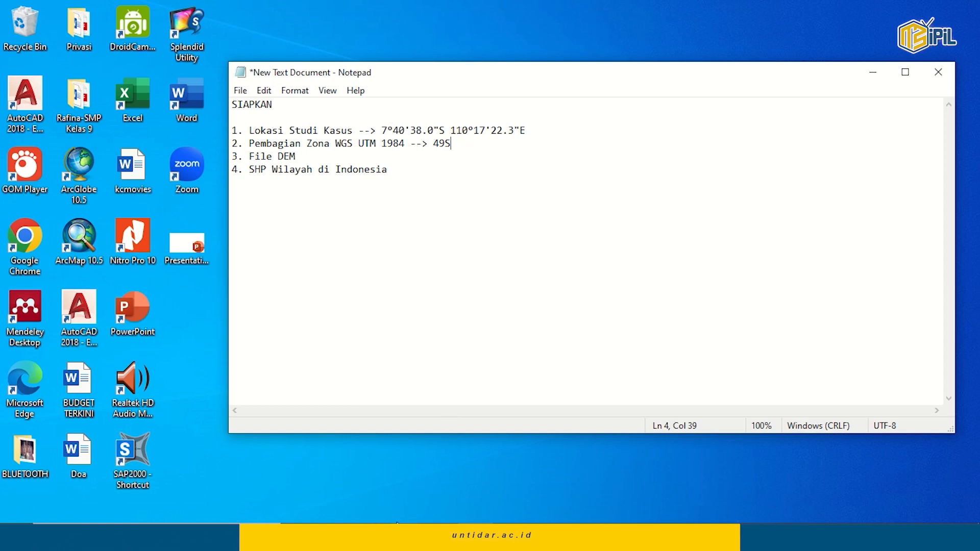
Switch to the browser and examine the case study location at 7°40'38.0"S 110°17'22.3"E and its surroundings on the Google Maps satellite view
click(475, 536)
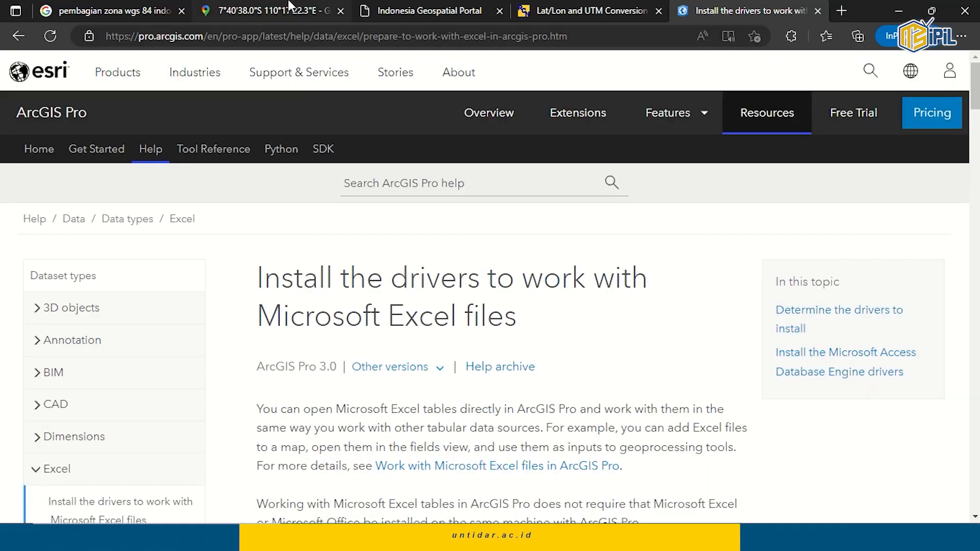
click(288, 2)
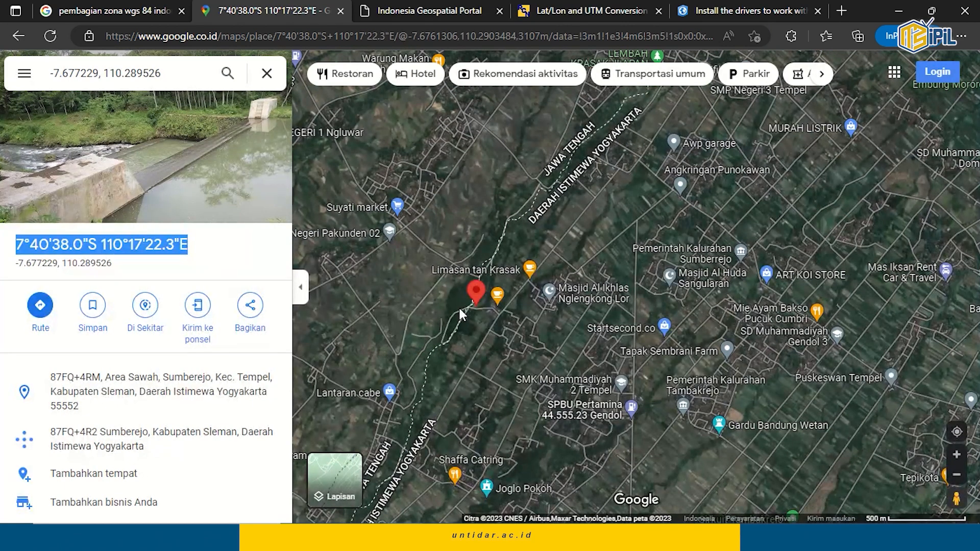
scroll(467, 306, up, 3)
scroll(469, 304, up, 5)
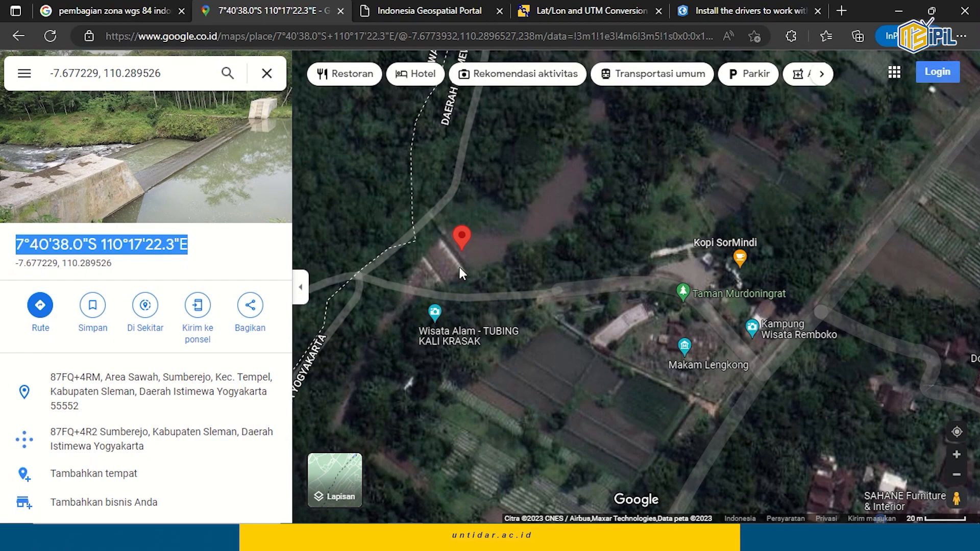
scroll(459, 266, up, 1)
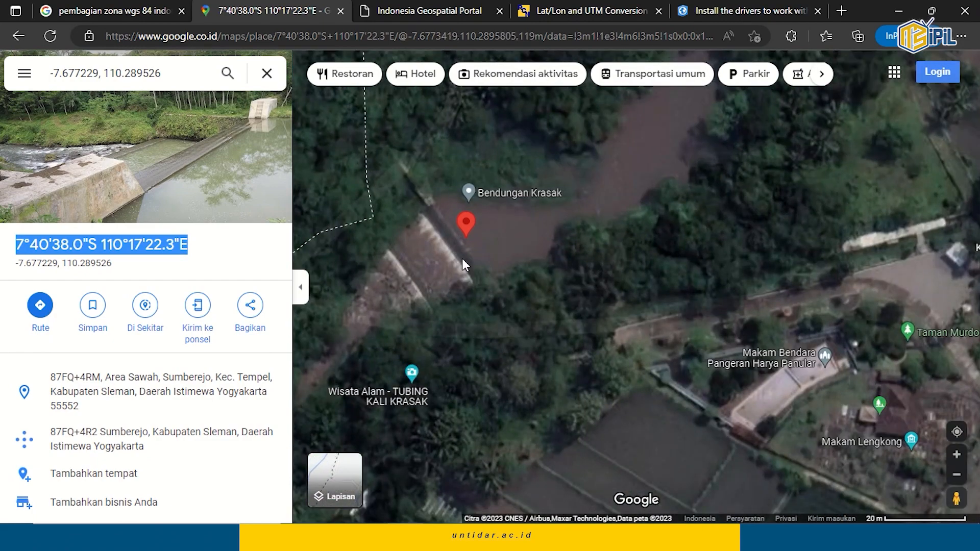
scroll(490, 259, down, 3)
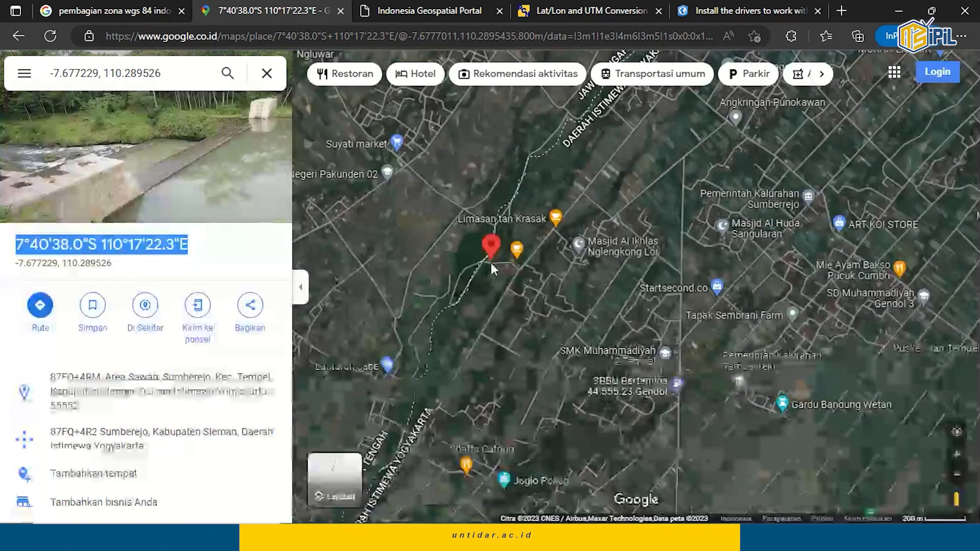
scroll(492, 270, down, 5)
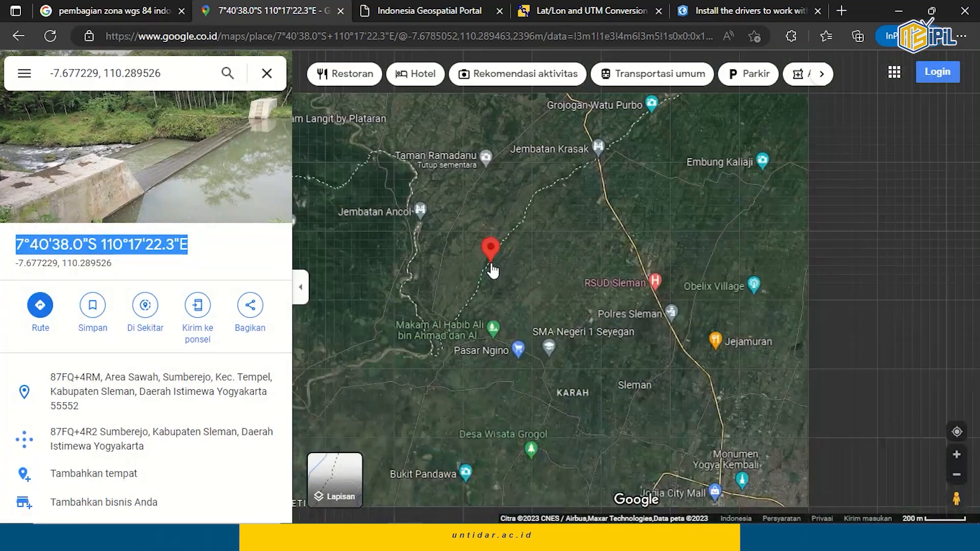
scroll(491, 271, down, 1)
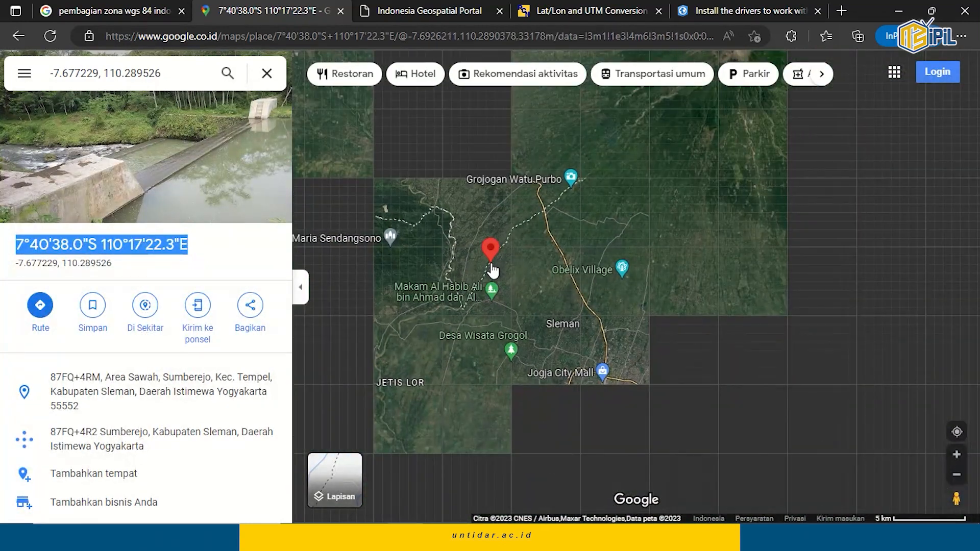
scroll(489, 258, down, 1)
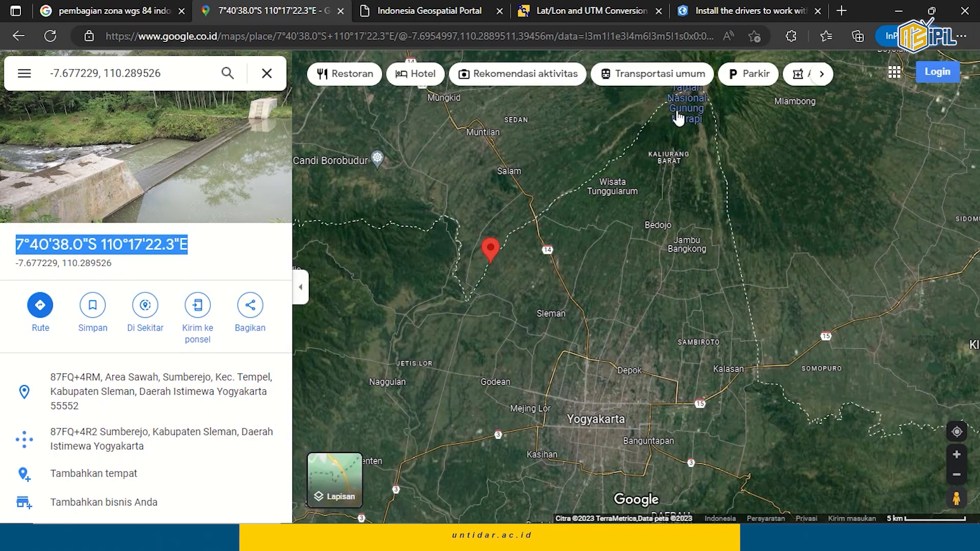
scroll(498, 265, up, 4)
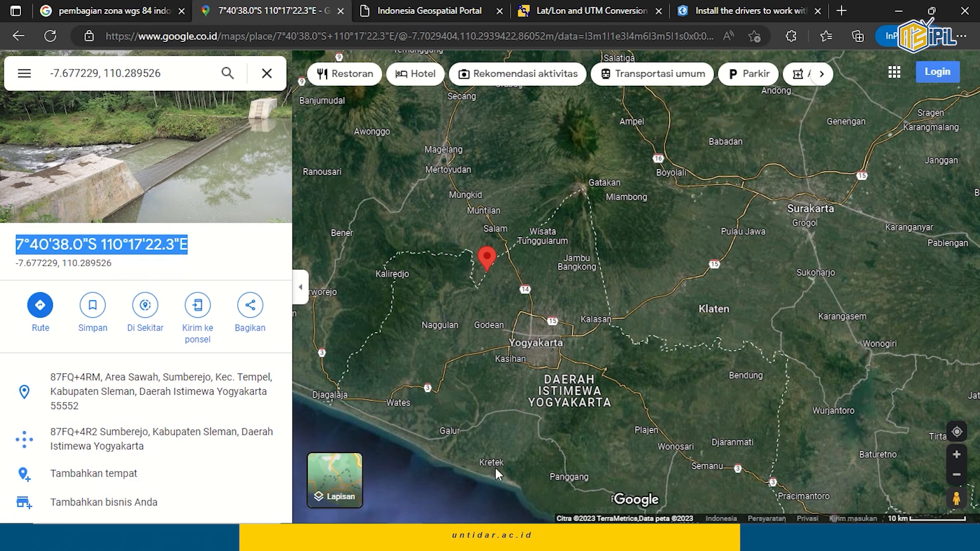
Check the WGS UTM 1984 zone 49S note against the image of Indonesia's UTM zones
key(alt+Tab)
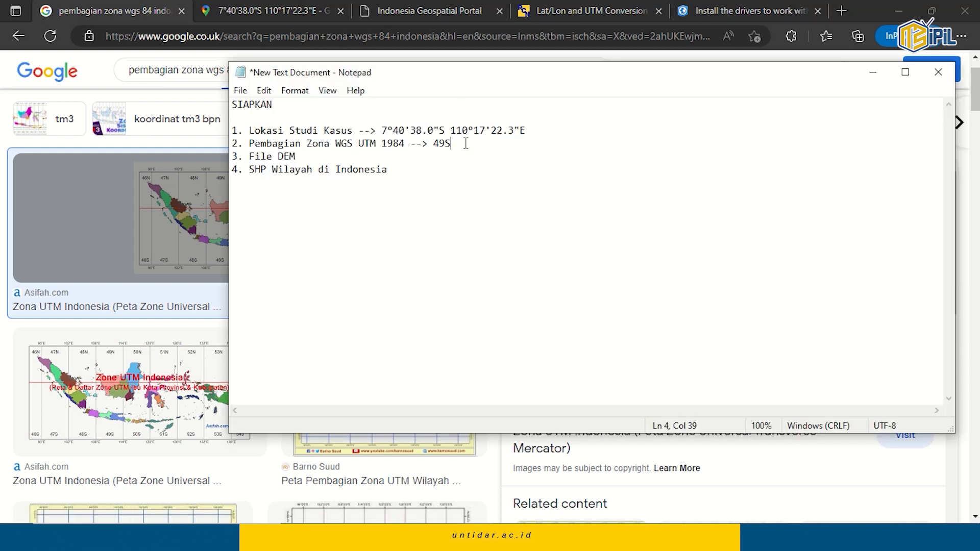
click(872, 72)
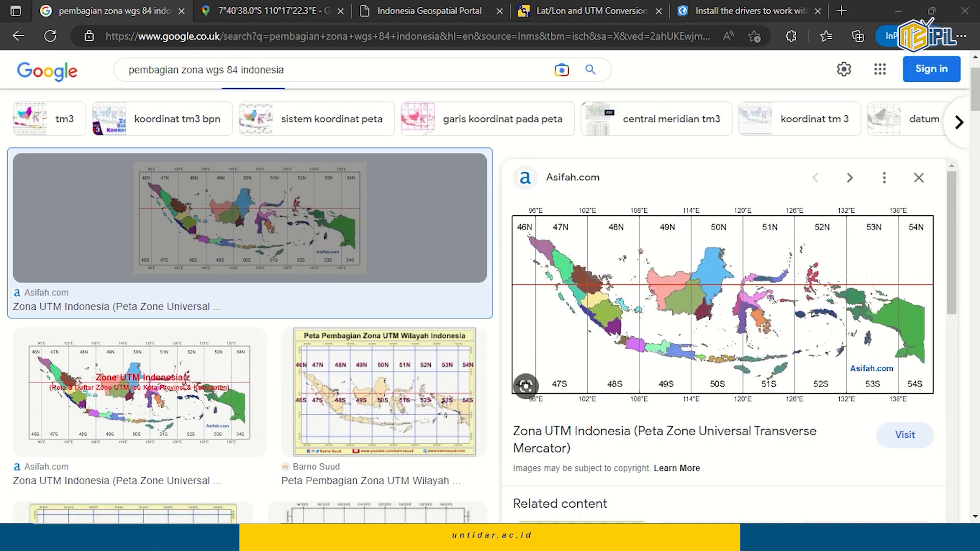
click(511, 537)
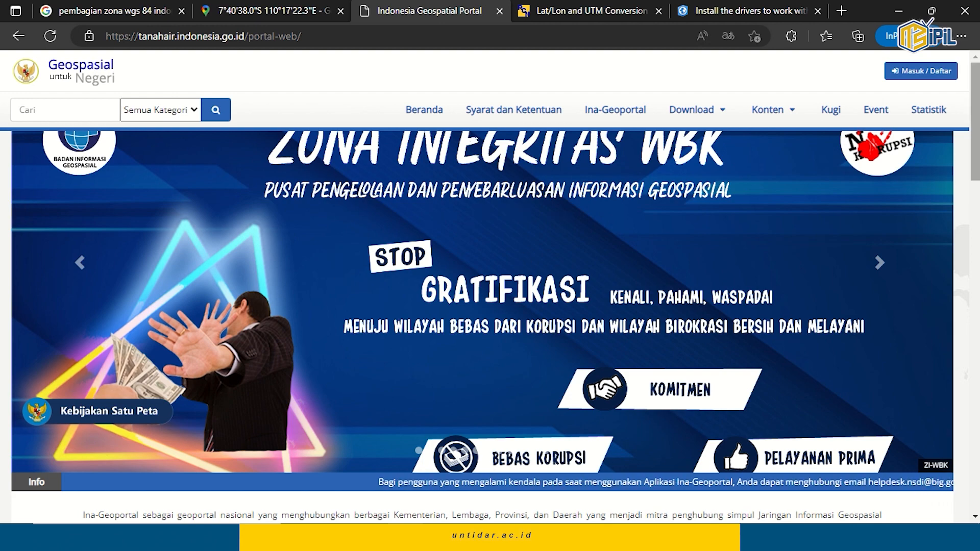
Open the DEM Nasional (DEMNAS) download map from the Indonesia Geospatial Portal
scroll(974, 349, down, 3)
scroll(974, 350, down, 10)
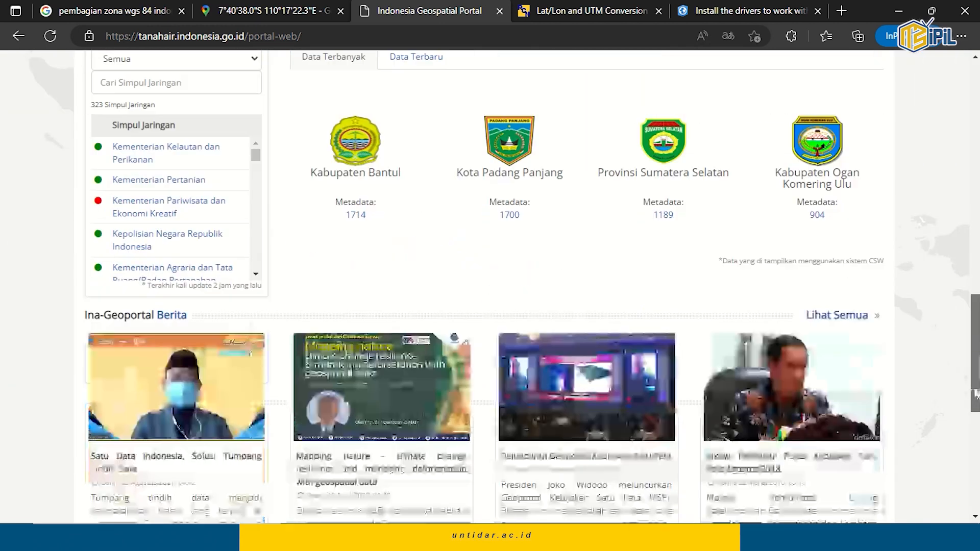
drag(975, 394, 975, 412)
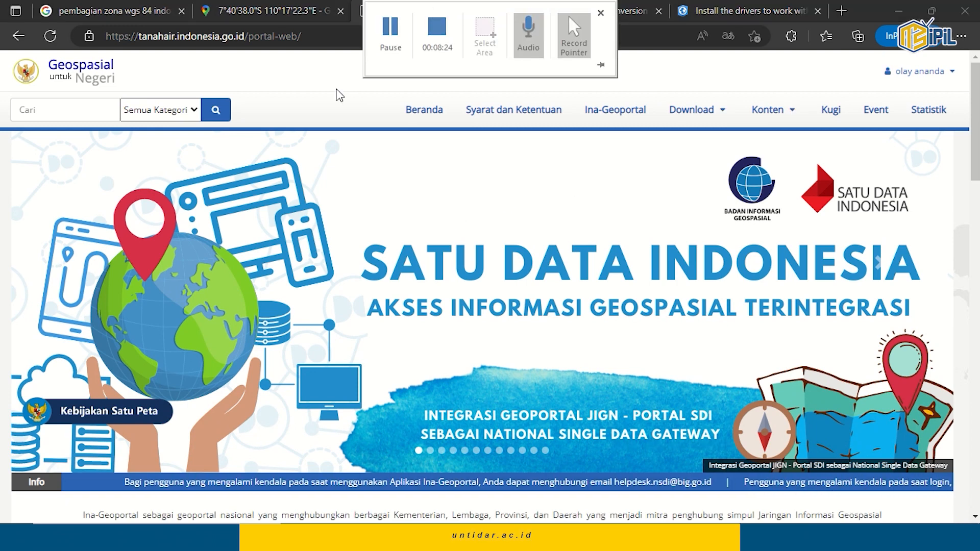
mouse_move(681, 103)
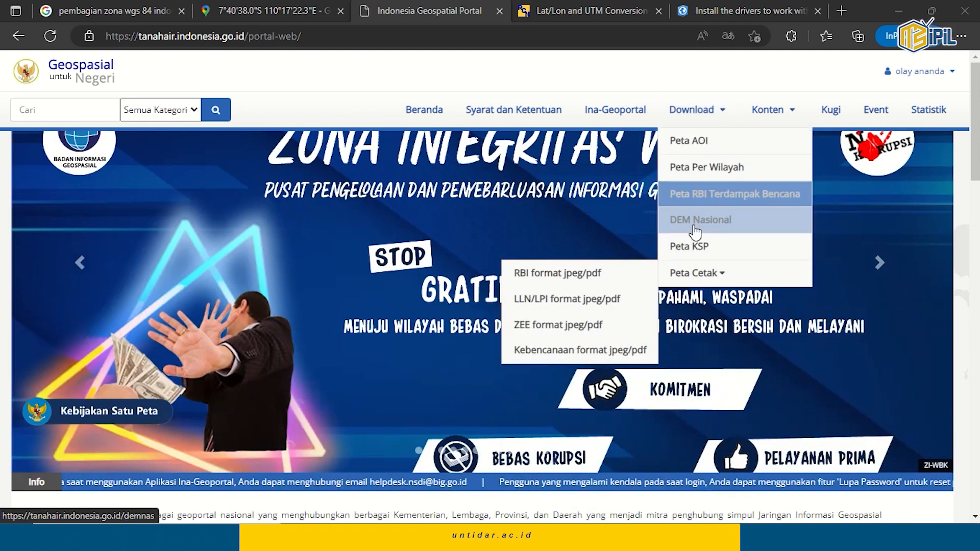
click(692, 231)
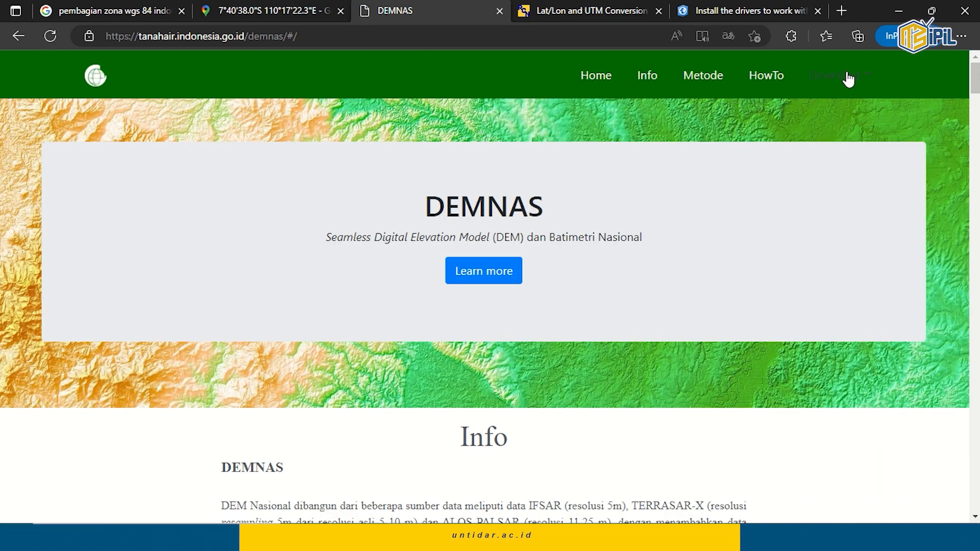
click(847, 77)
click(837, 116)
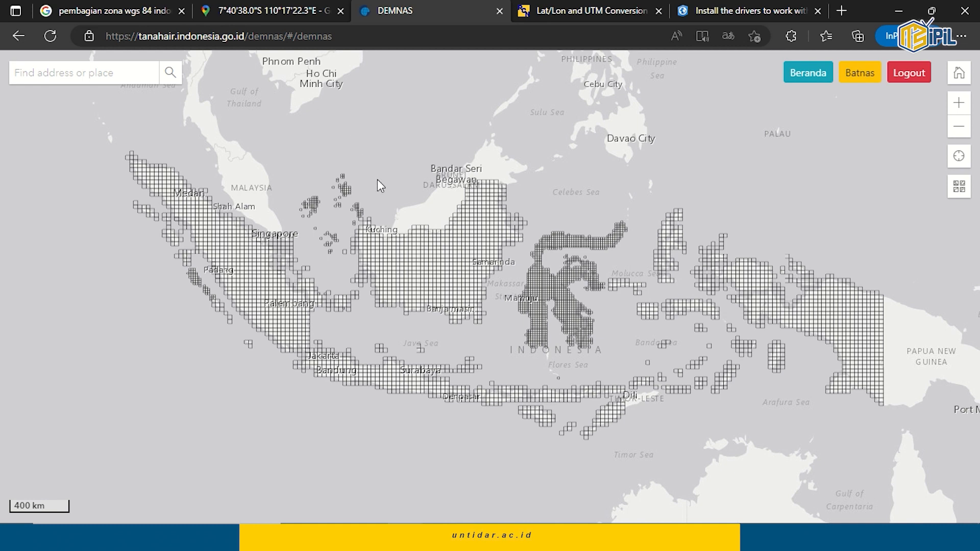
Download the DEMNAS tile 1408-24_v1.0.tif covering Sleman and select the file in the Downloads folder
scroll(382, 381, up, 4)
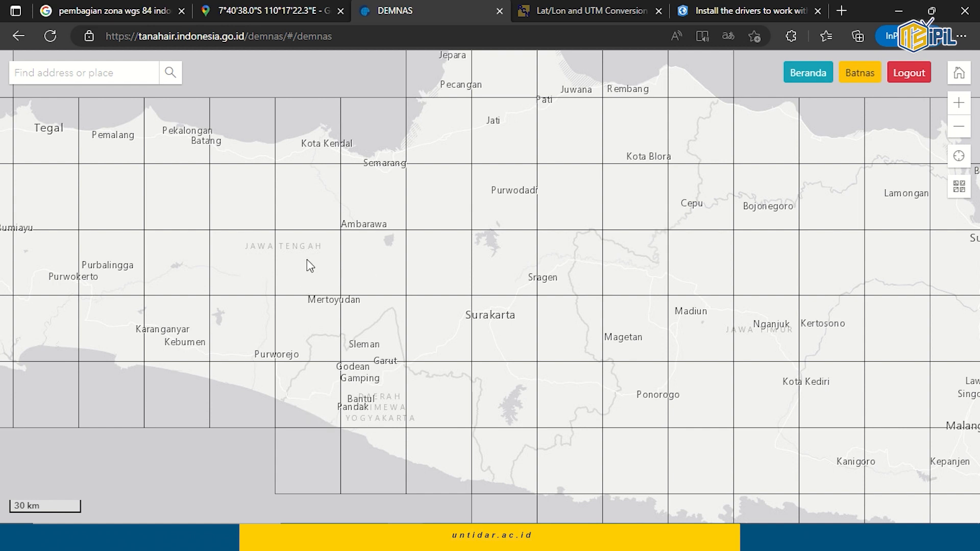
scroll(375, 313, up, 1)
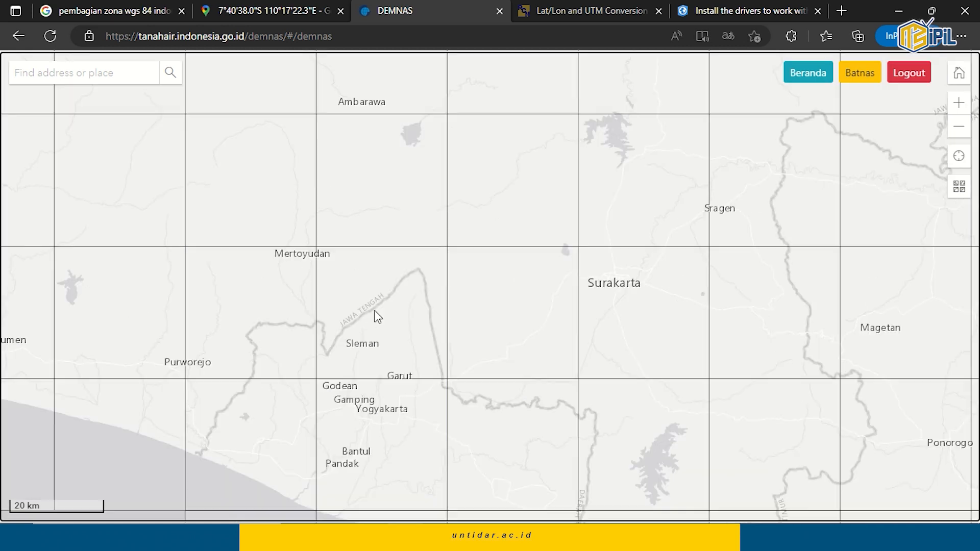
click(375, 311)
click(371, 280)
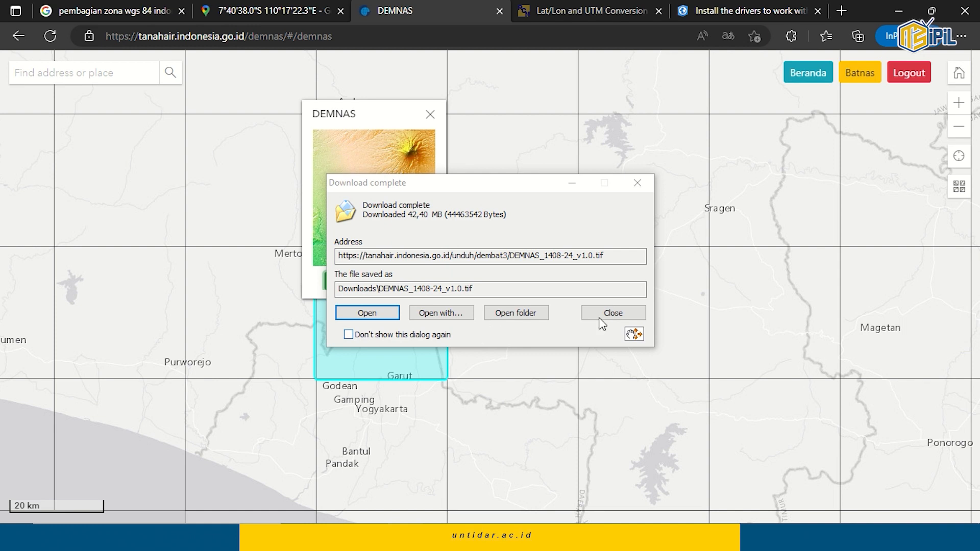
click(613, 313)
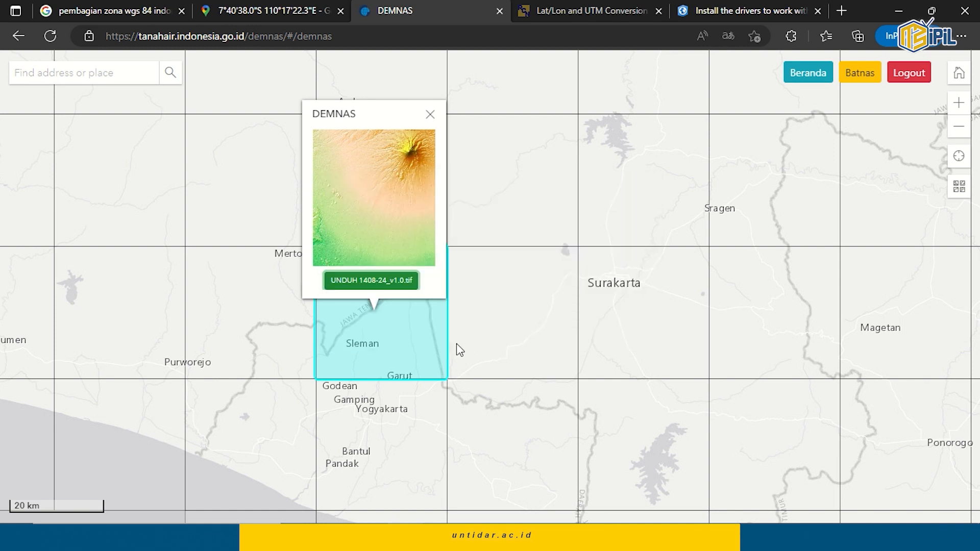
click(372, 536)
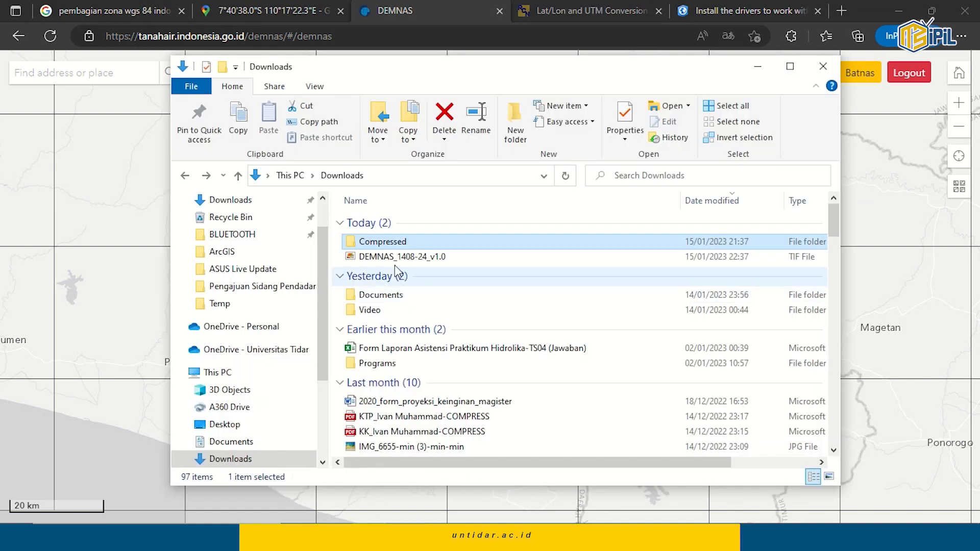
click(443, 259)
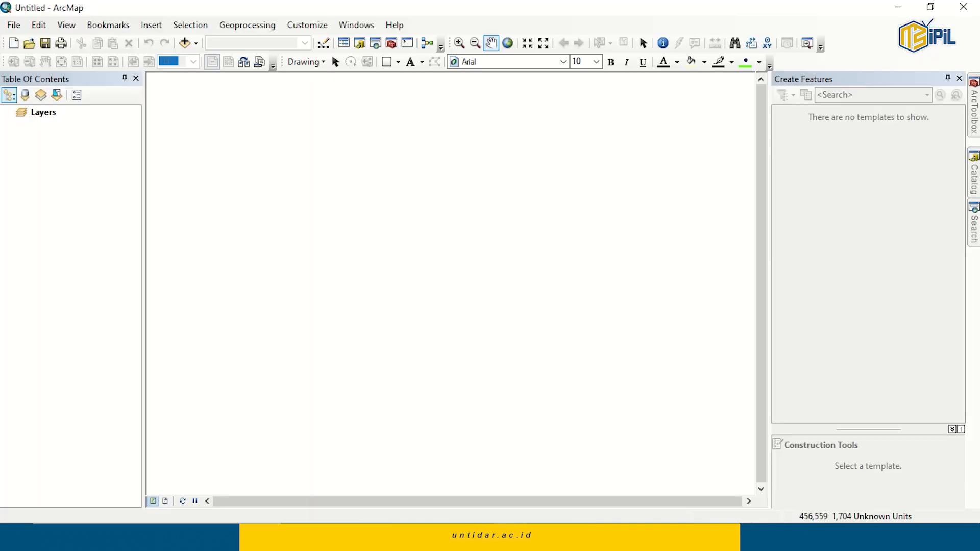
Switch to ArcMap, then collapse and refresh the D:\ArcGIS folder connection in the Catalog
click(975, 186)
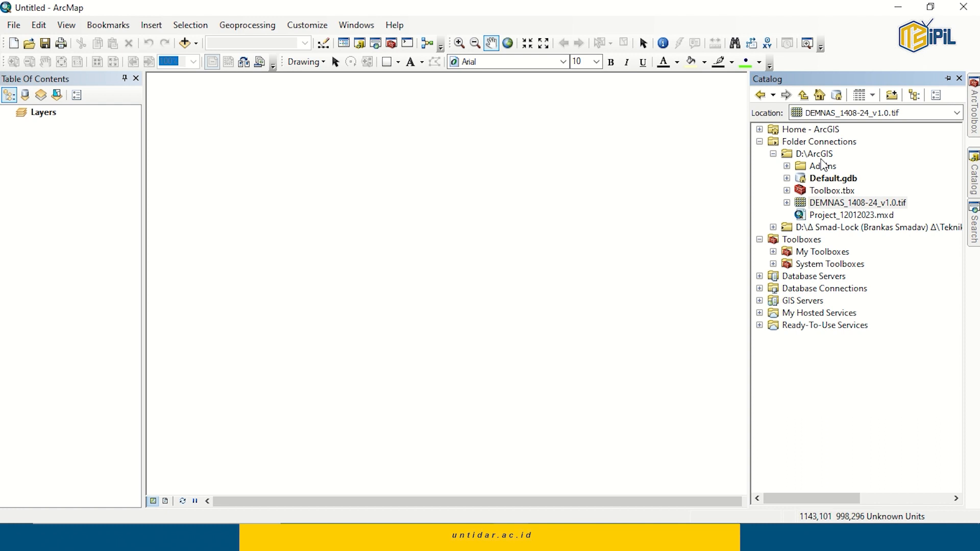
click(774, 154)
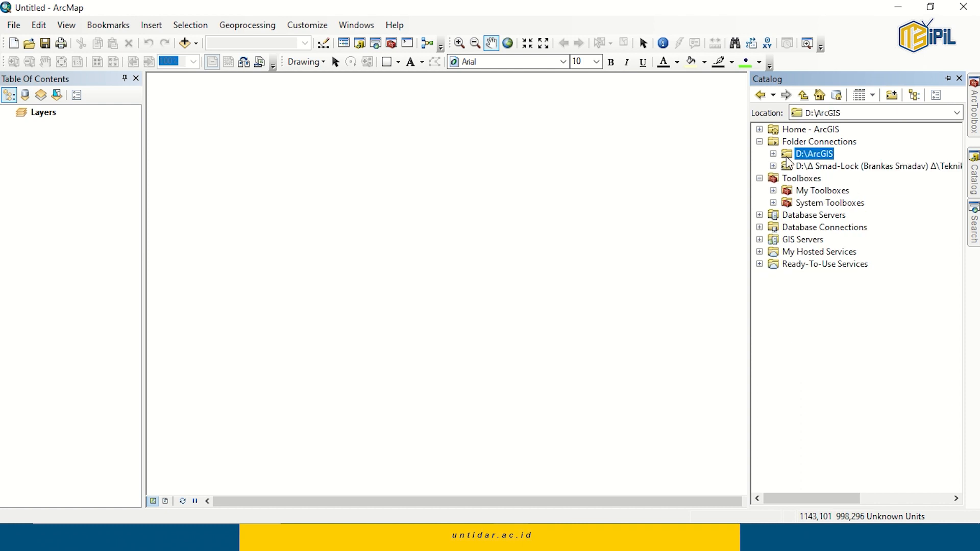
right_click(814, 158)
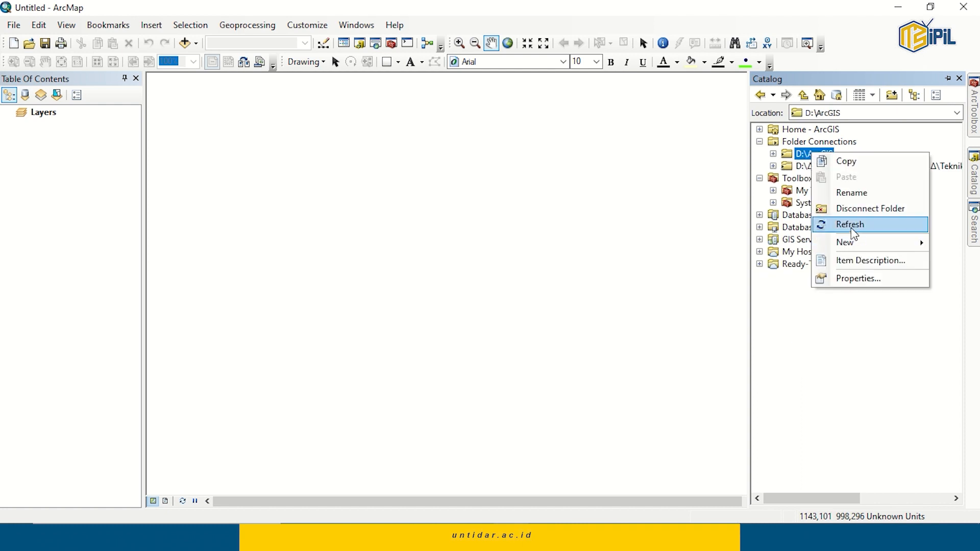
click(866, 225)
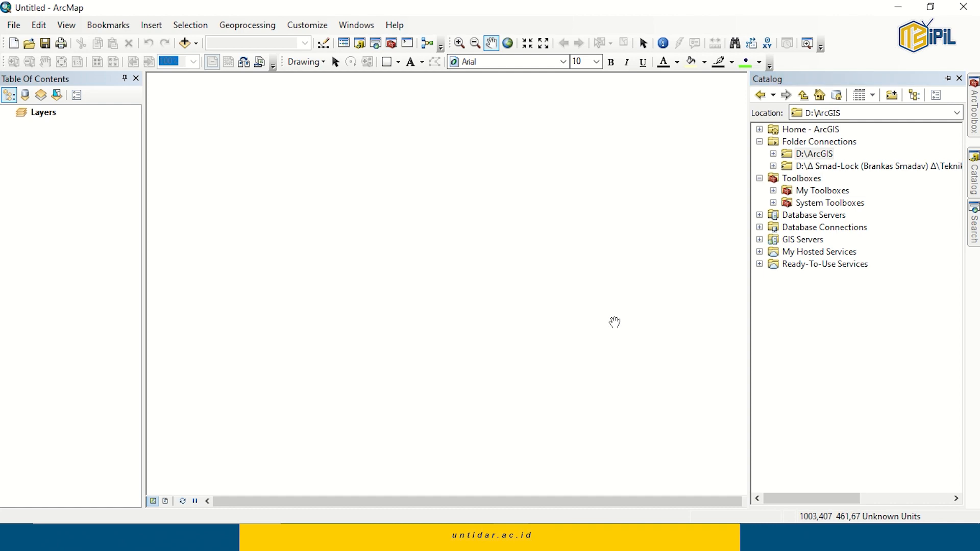
Paste the DEMNAS_1408-24_v1.0 file into the D:\ArcGIS folder in File Explorer and minimize the window
key(alt+Tab)
double_click(409, 283)
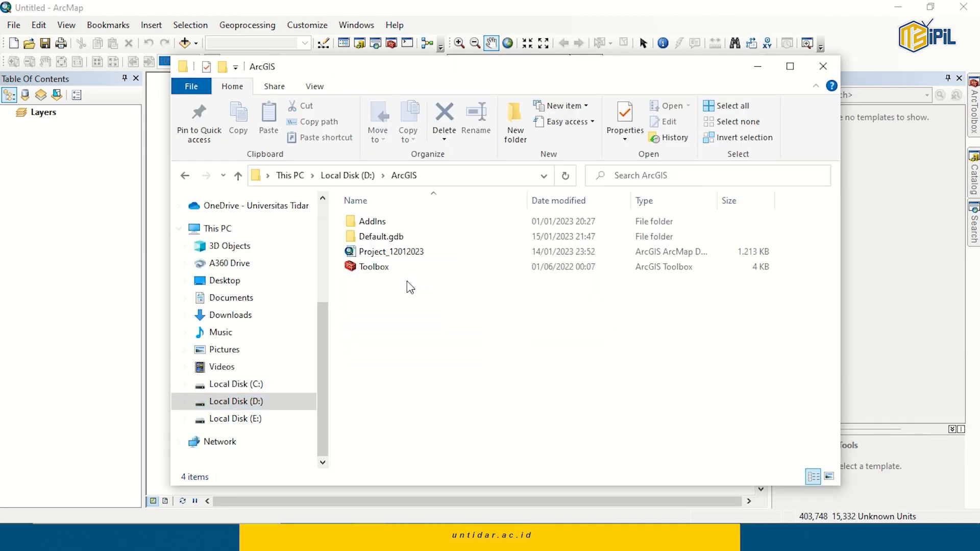
click(266, 112)
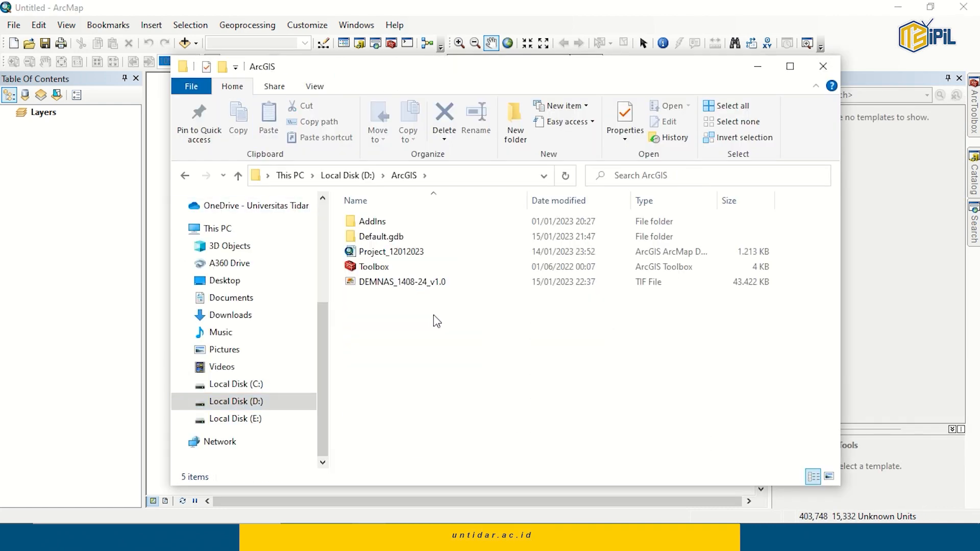
click(759, 71)
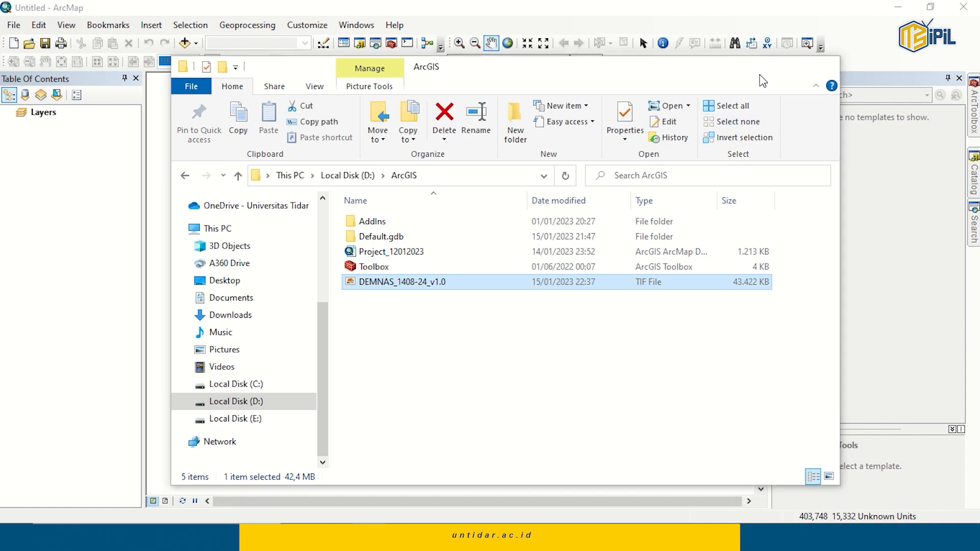
Refresh the D:\ArcGIS folder connection in ArcMap's Catalog again and expand its contents
click(976, 176)
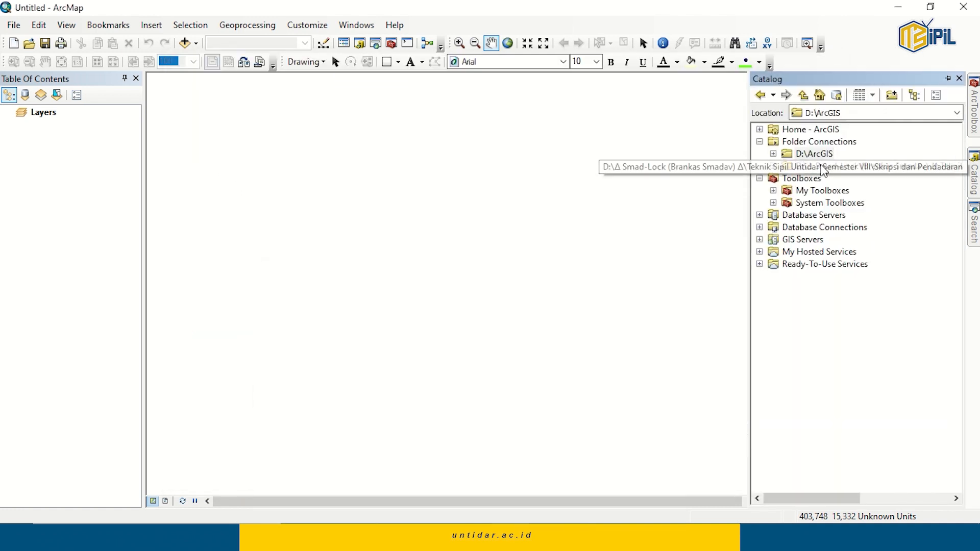
click(809, 155)
right_click(808, 155)
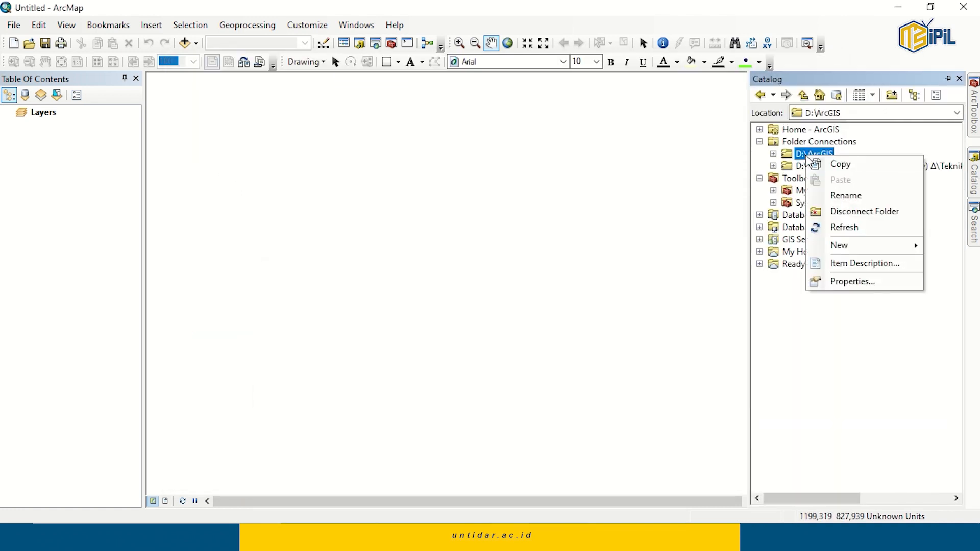
click(858, 228)
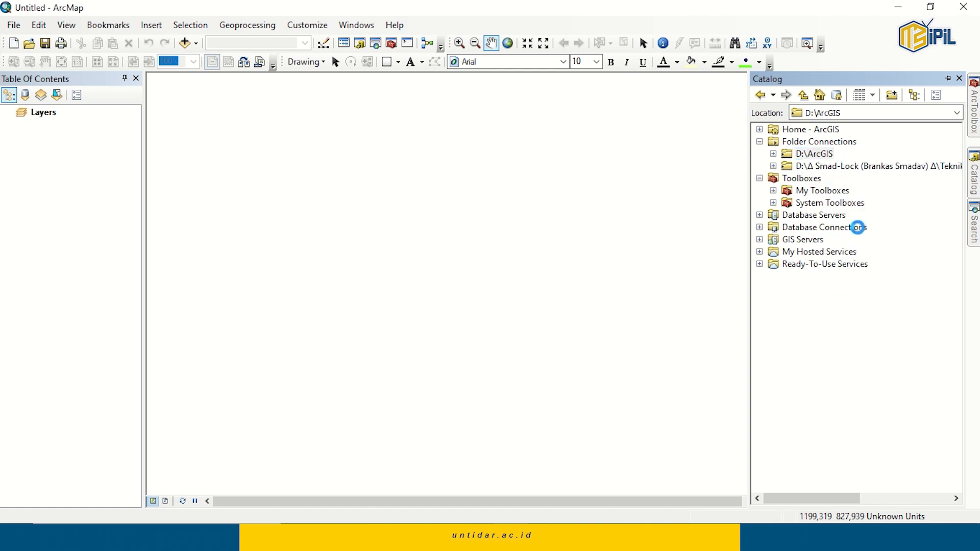
click(773, 153)
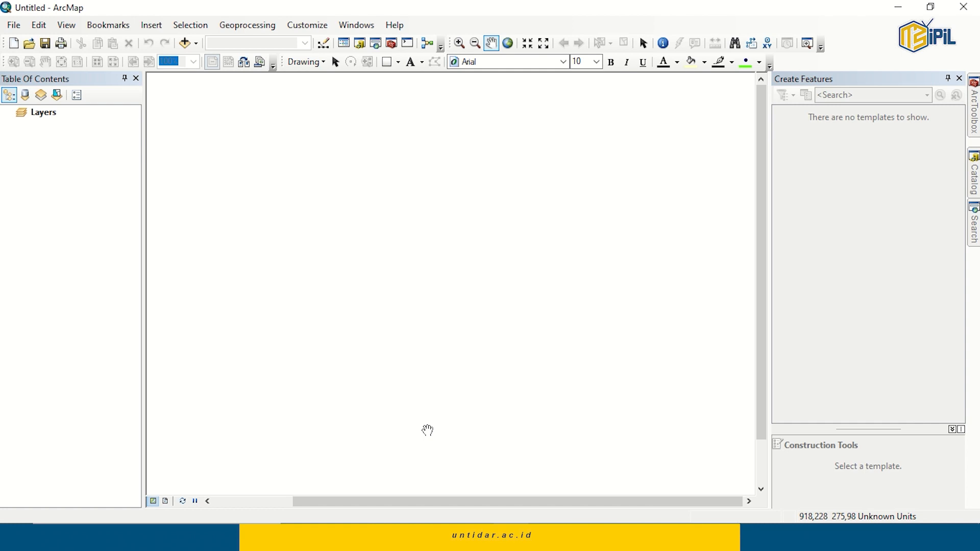
Set the Layers data frame's coordinate system to the projected WGS 1984 UTM Zone 49S
right_click(44, 113)
click(79, 425)
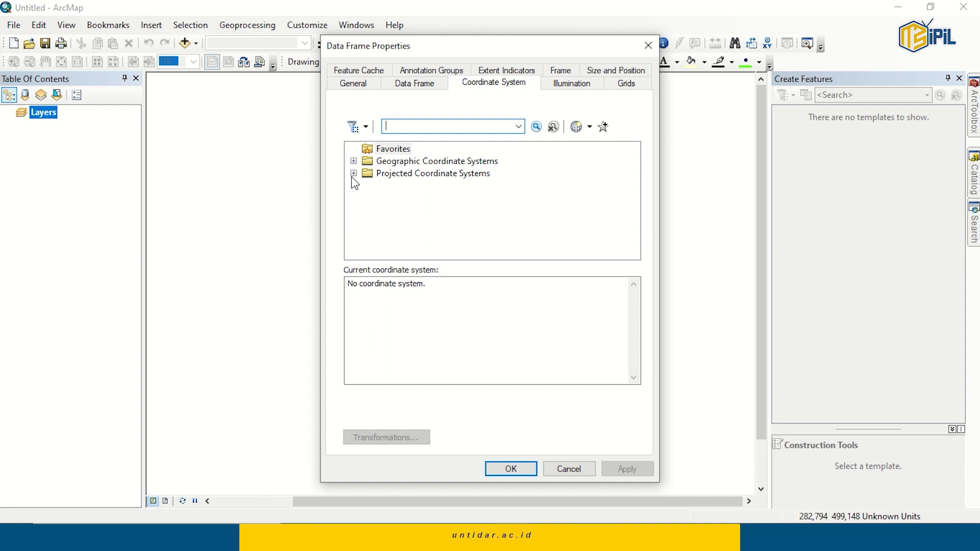
click(354, 174)
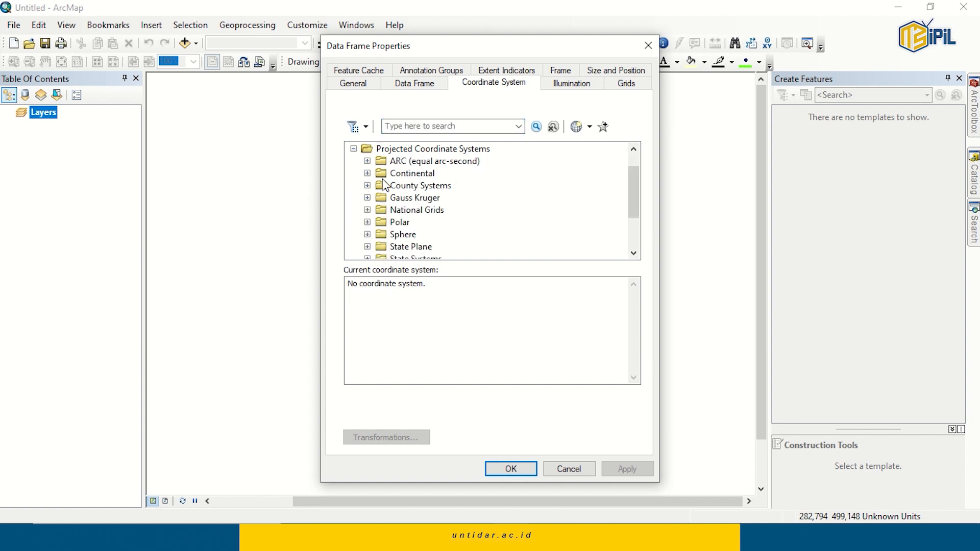
scroll(380, 184, down, 2)
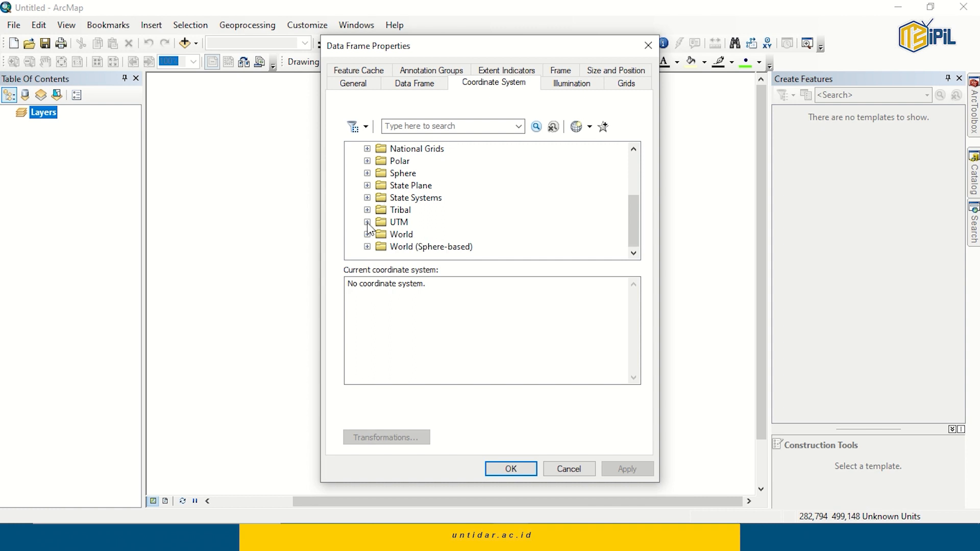
click(367, 222)
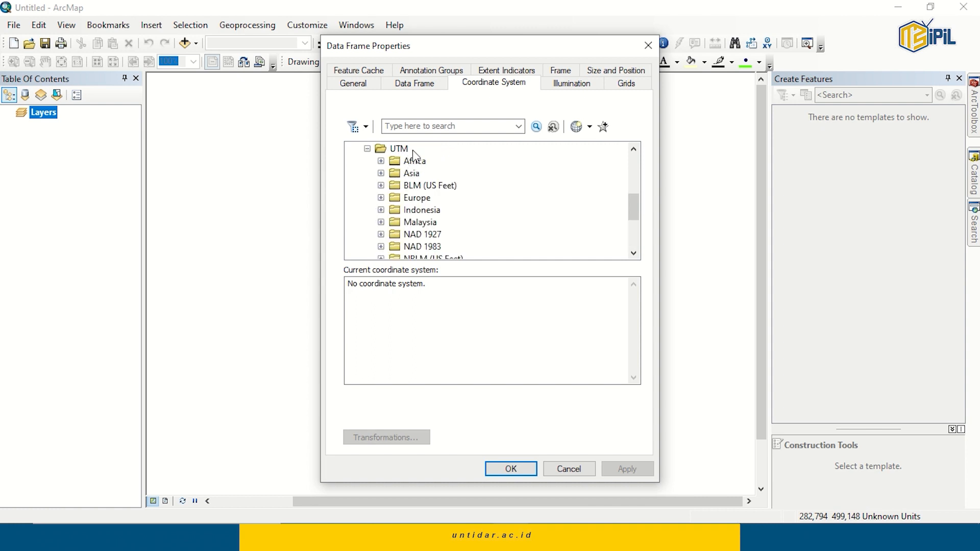
scroll(388, 202, down, 3)
click(381, 223)
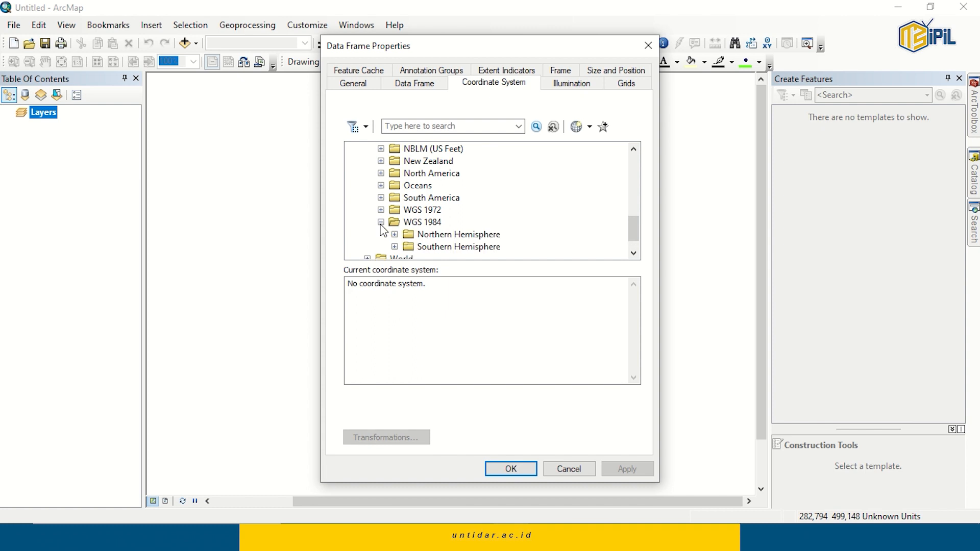
scroll(403, 227, down, 1)
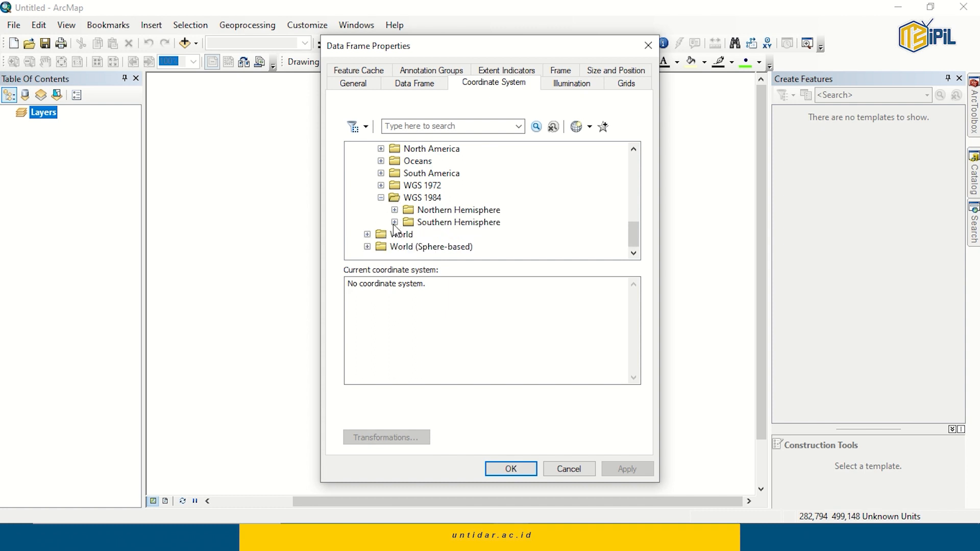
click(395, 223)
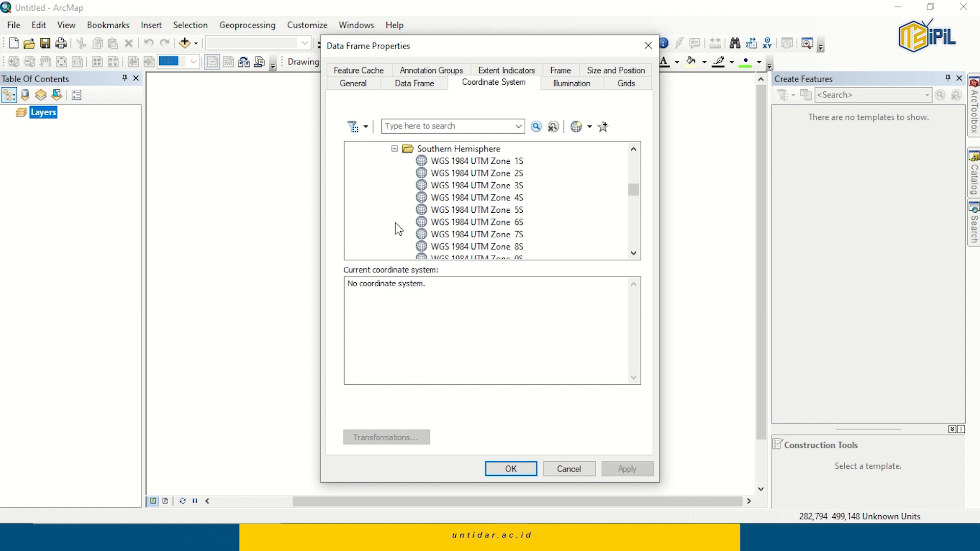
scroll(423, 190, down, 6)
scroll(423, 190, down, 9)
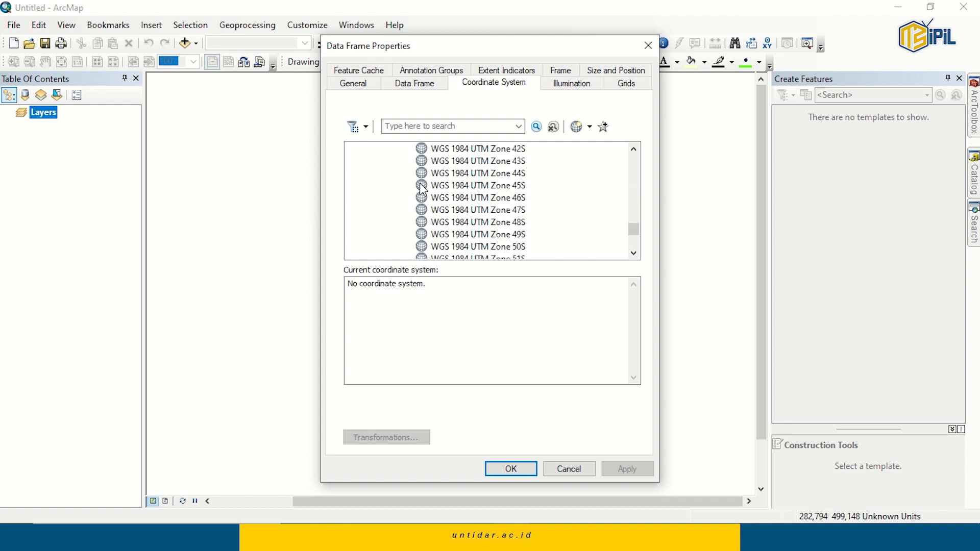
click(490, 198)
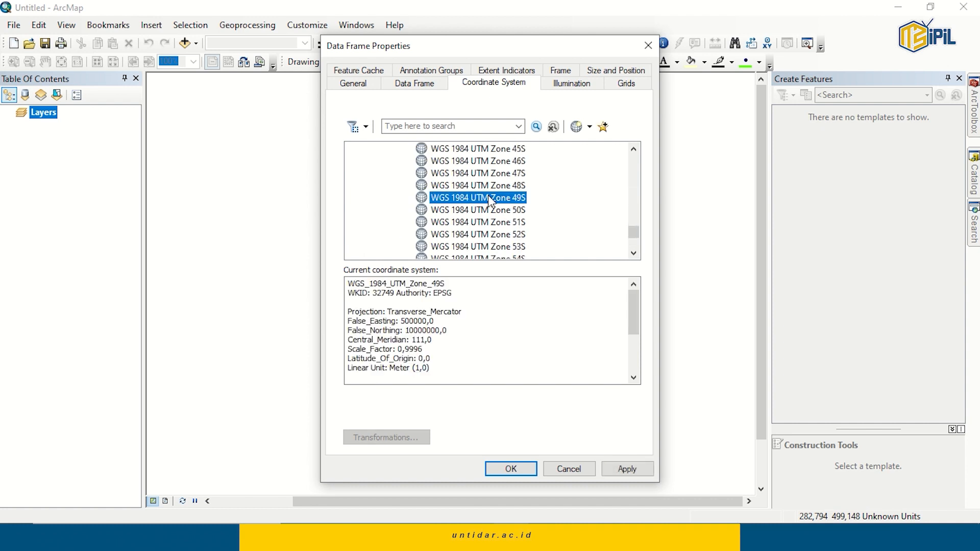
key(Return)
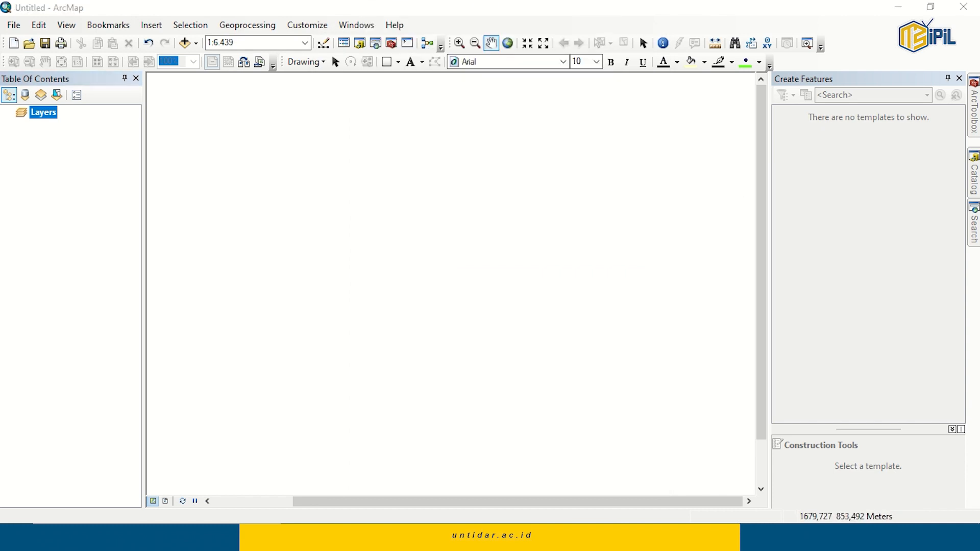
Add DEMNAS_1408-24_v1.0.tif from the D:\ArcGIS folder to the map and build its pyramids with the default settings
click(973, 174)
drag(839, 205, 68, 200)
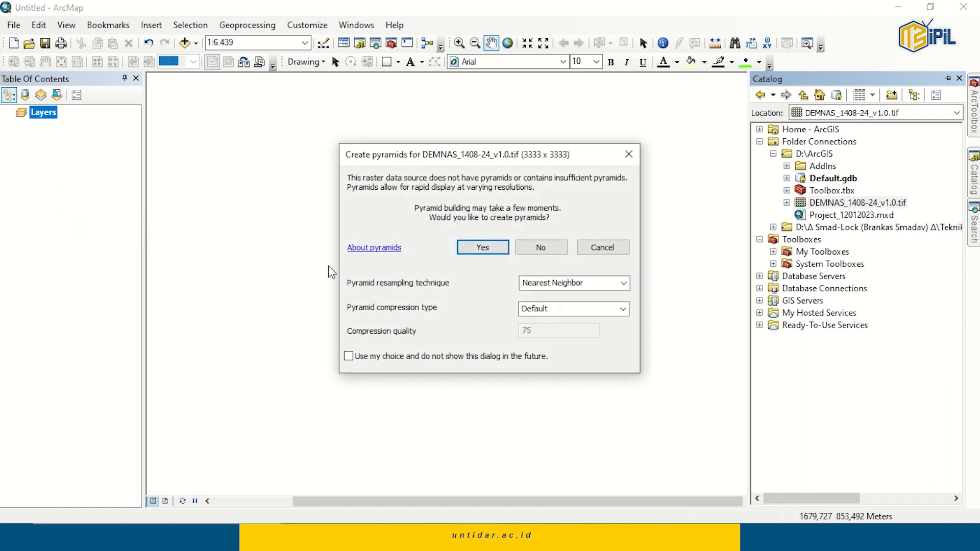
click(477, 246)
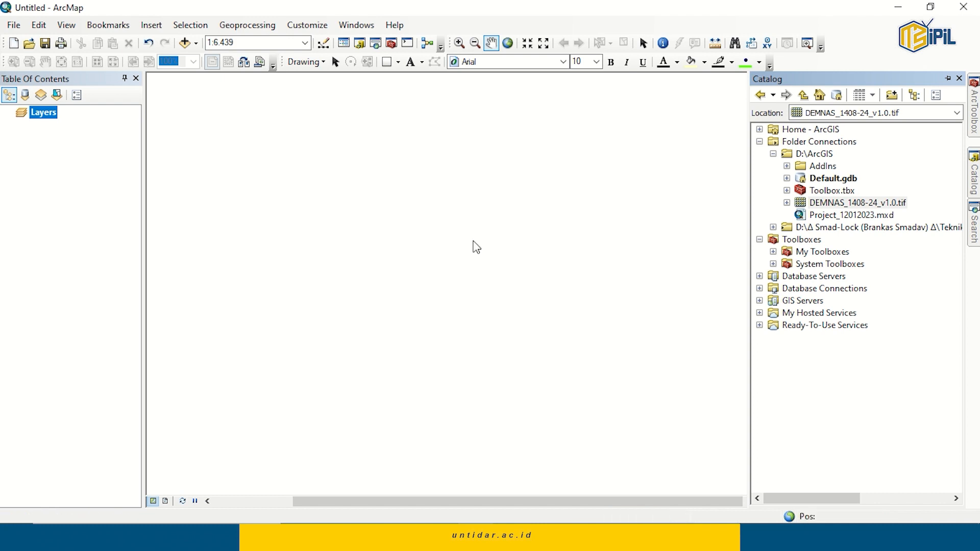
click(591, 332)
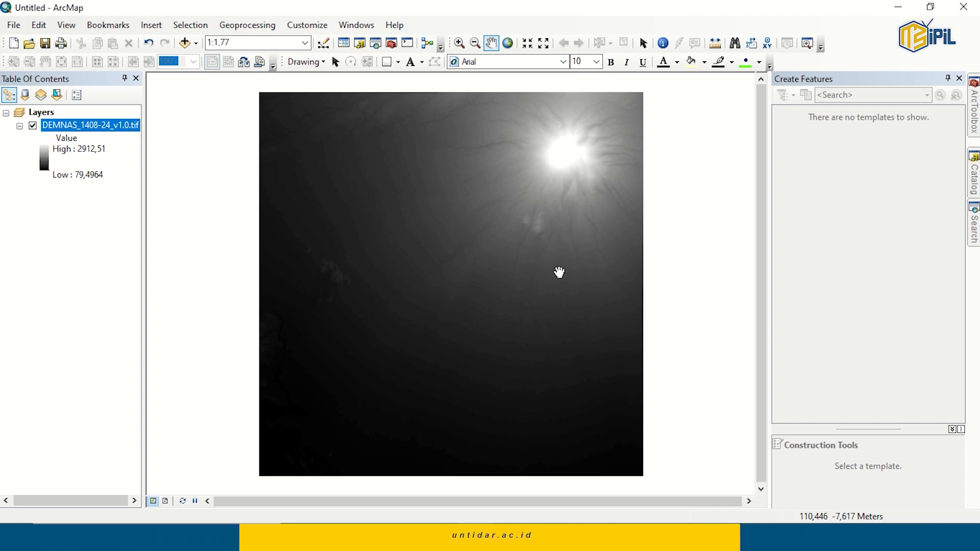
Open the Define Projection tool from the Projections and Transformations toolset of the Data Management Tools
mouse_move(978, 115)
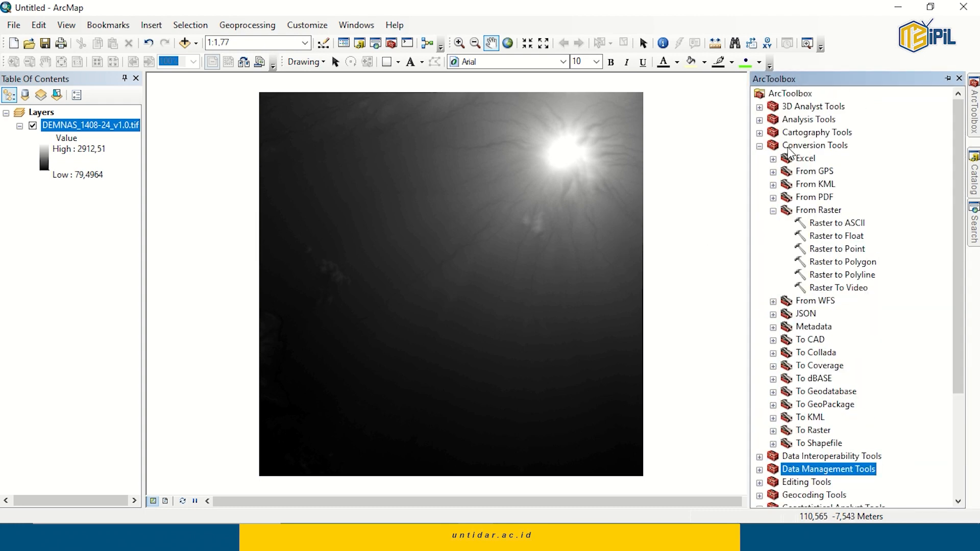
click(759, 146)
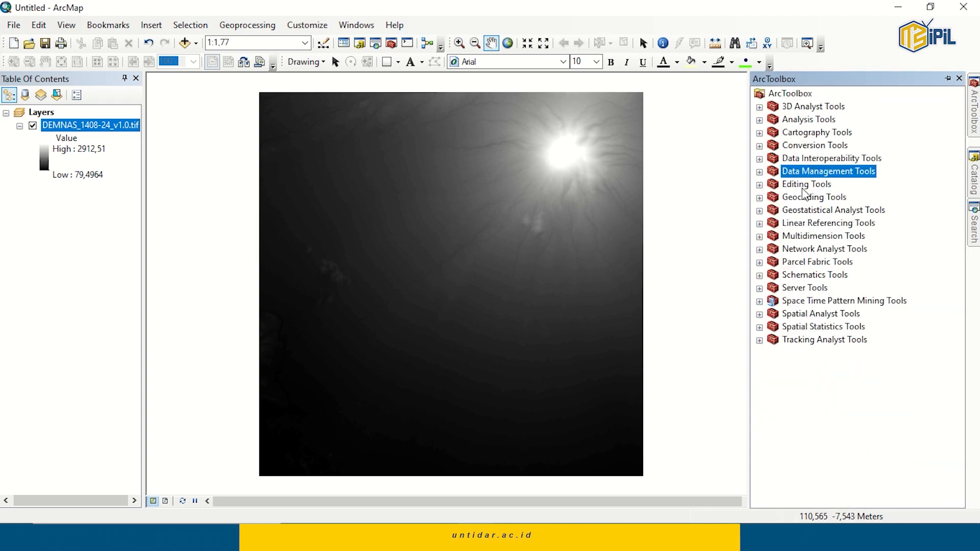
click(760, 172)
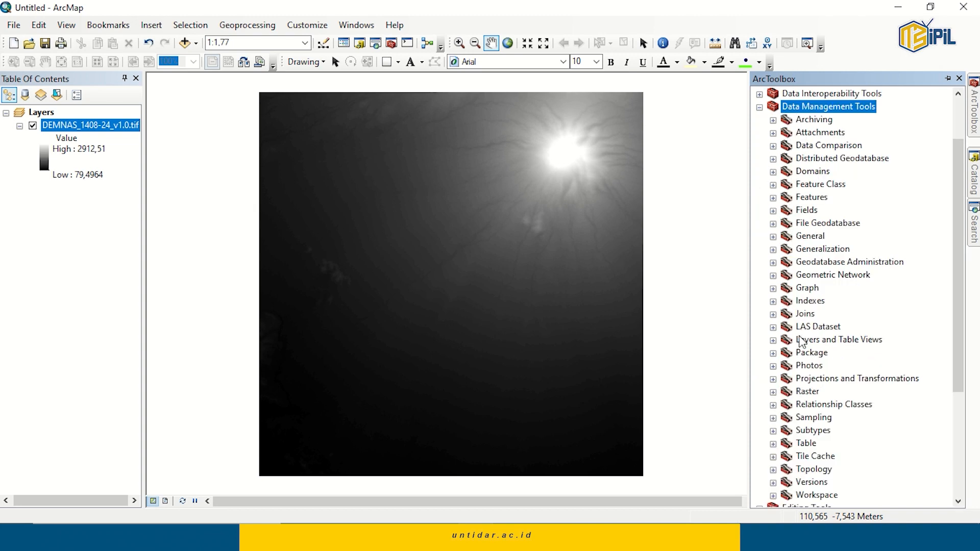
click(773, 380)
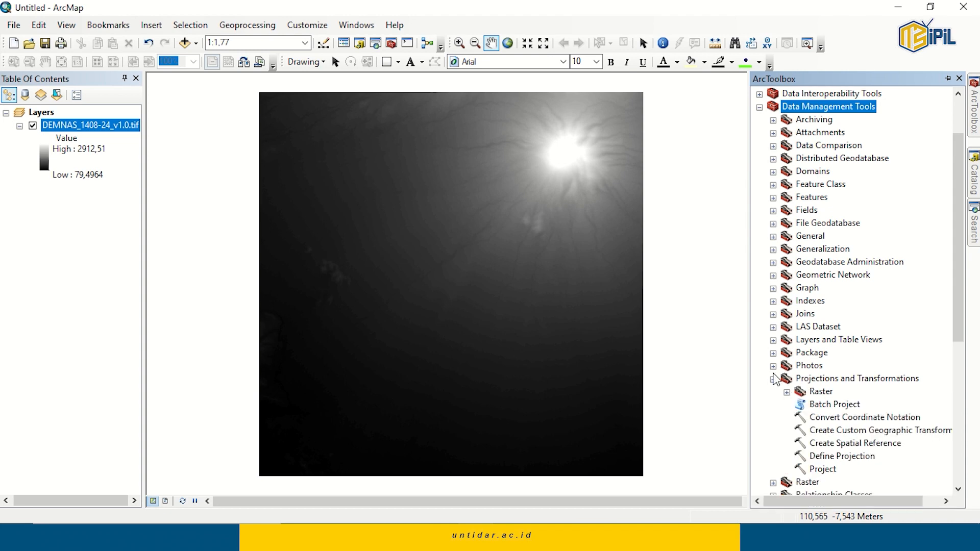
scroll(796, 380, down, 1)
double_click(822, 420)
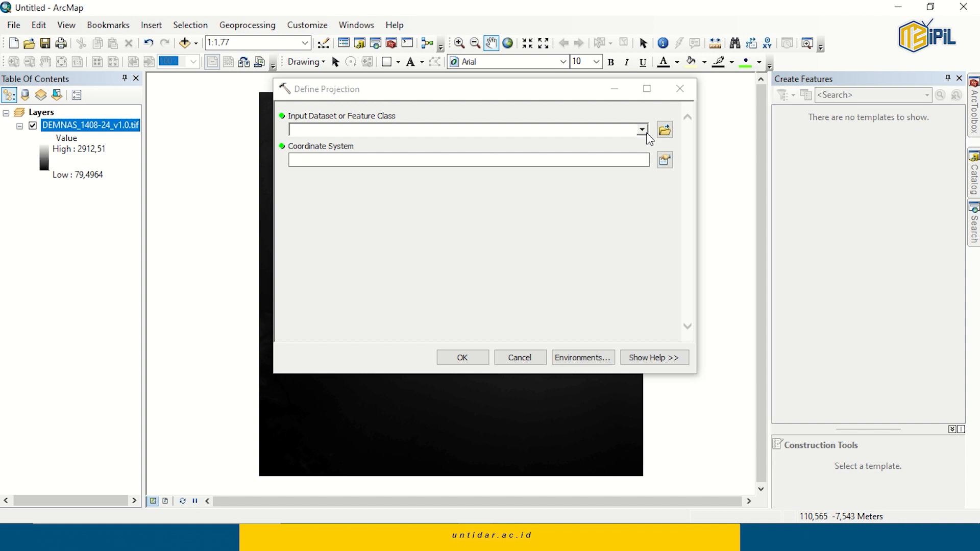
Define the projection of the DEMNAS_1408-24_v1.0.tif raster as the geographic coordinate system WGS 1984 and run the tool
click(665, 161)
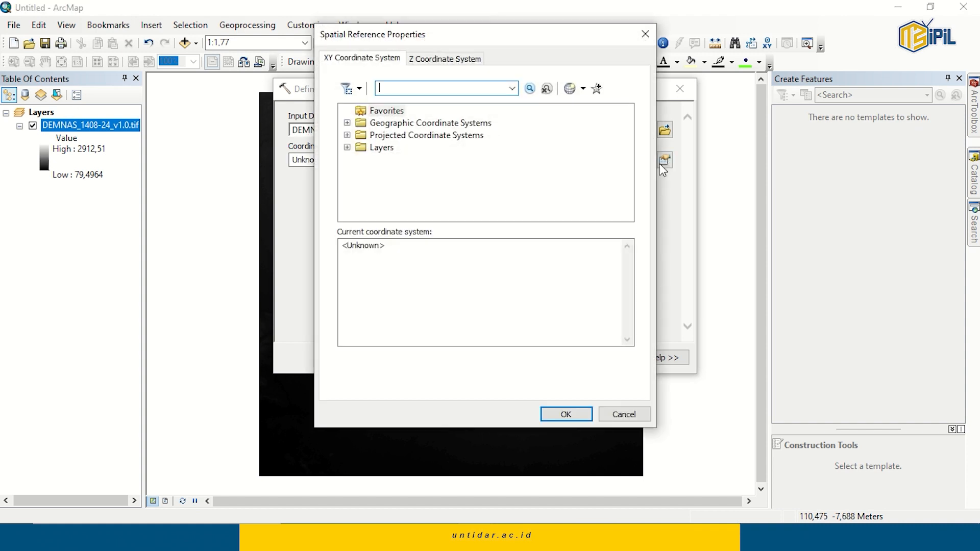
click(347, 123)
scroll(363, 183, down, 3)
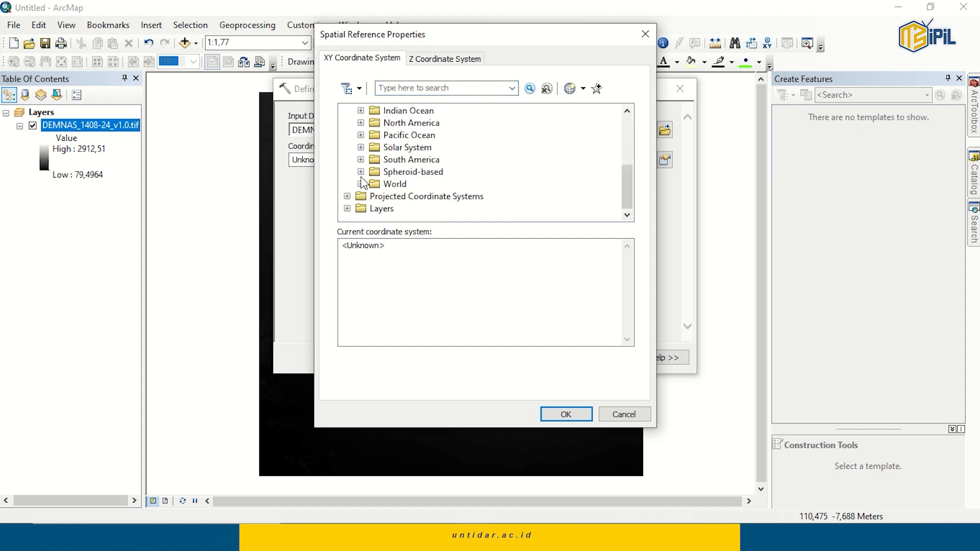
click(361, 184)
scroll(366, 157, down, 10)
click(416, 184)
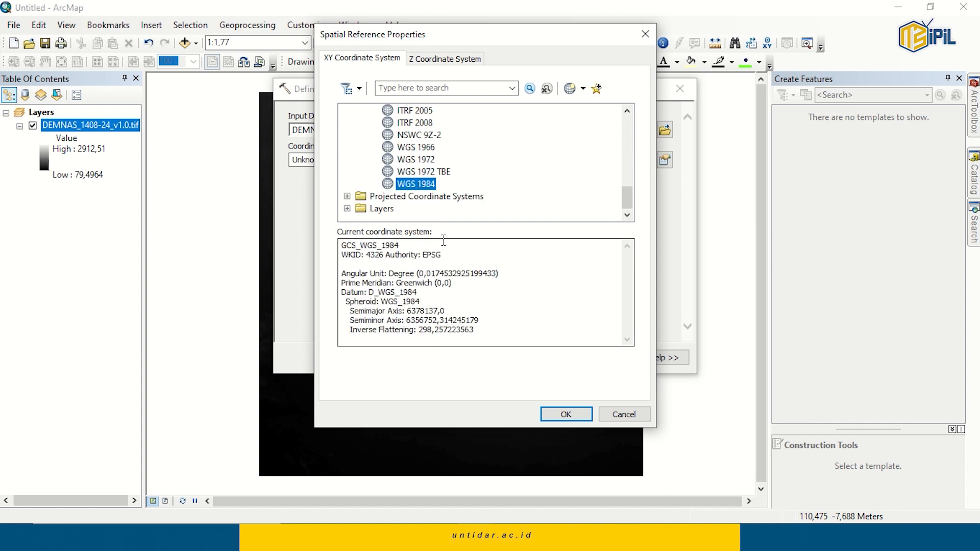
click(566, 414)
click(458, 357)
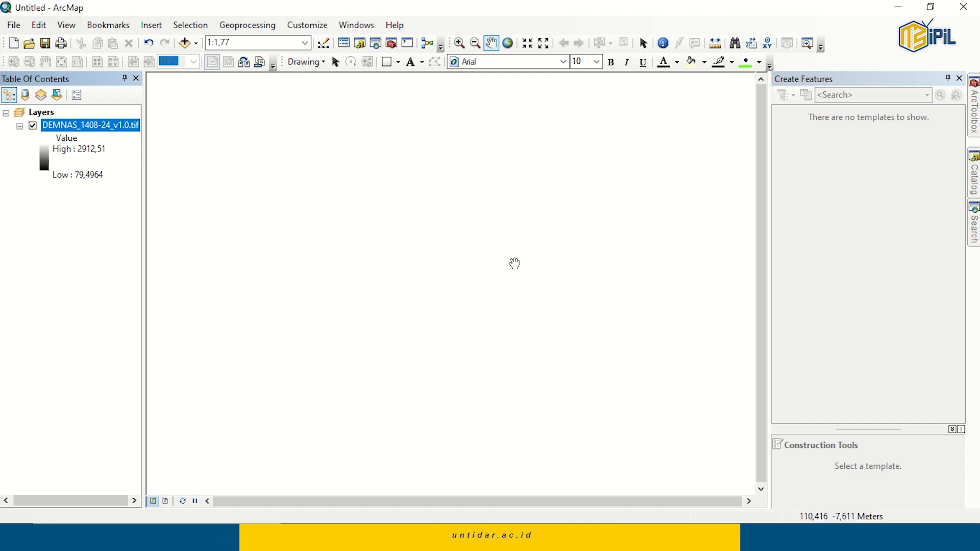
Open the Project Raster tool from the Raster toolset under Projections and Transformations
click(975, 121)
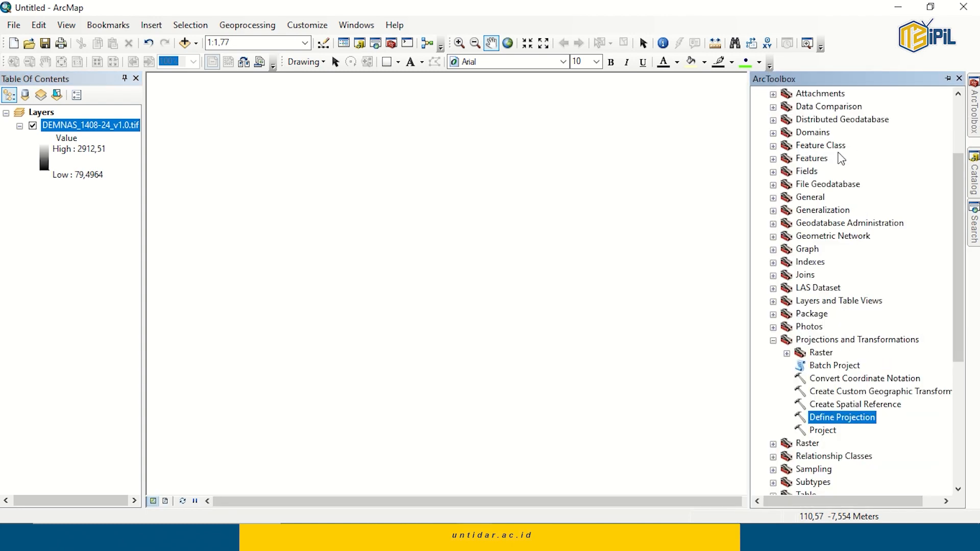
scroll(801, 188, up, 3)
scroll(799, 191, down, 1)
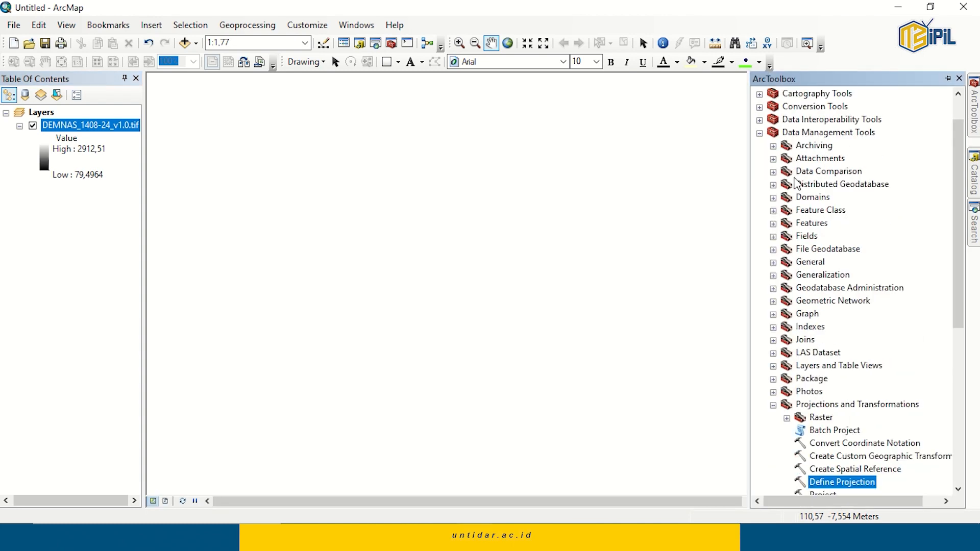
scroll(797, 183, down, 3)
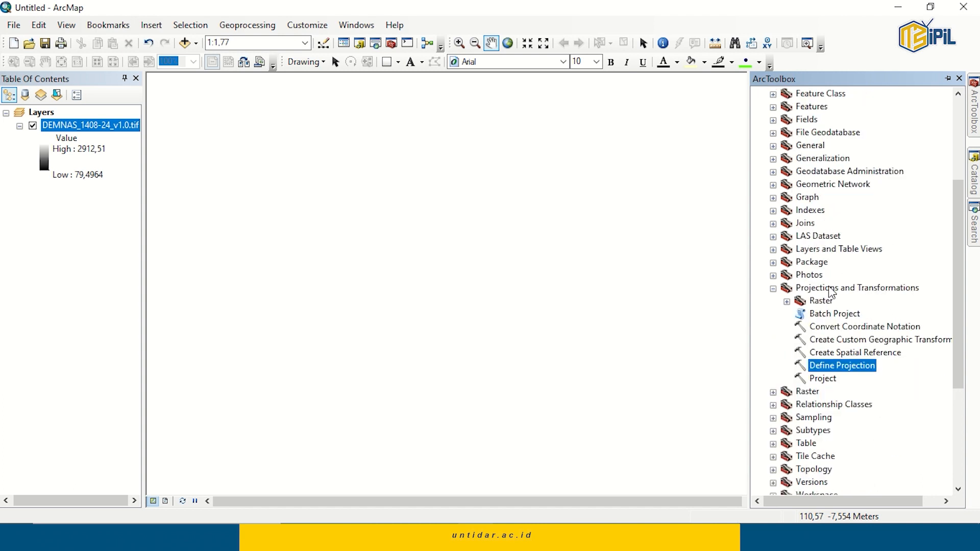
click(787, 302)
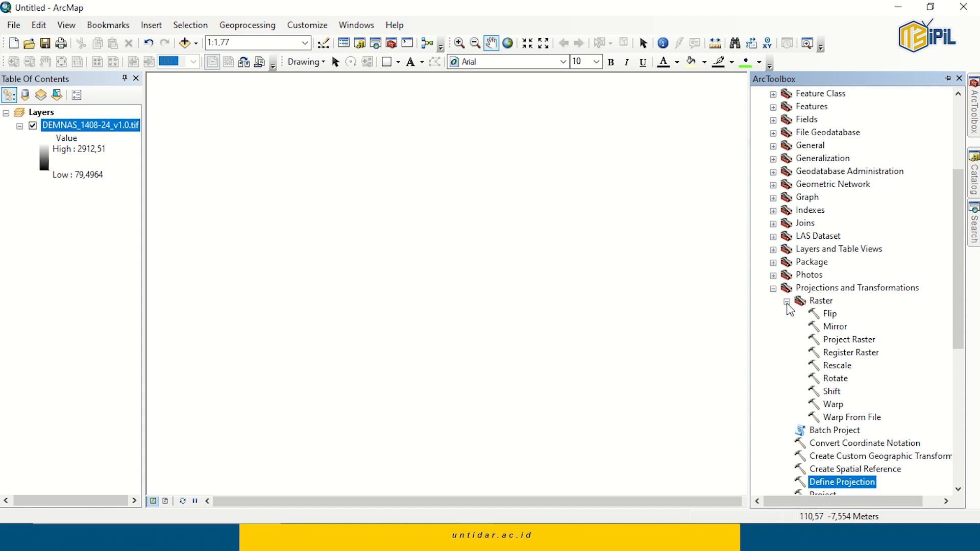
double_click(843, 340)
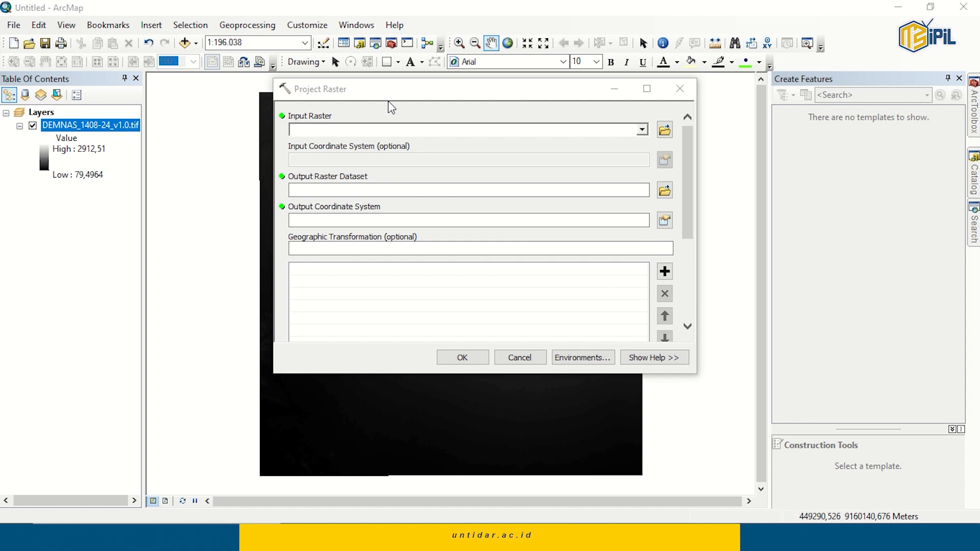
Set DEMNAS_1408-24_v1.0.tif as the raster to project and WGS 1984 UTM Zone 49S as the output coordinate system
click(642, 130)
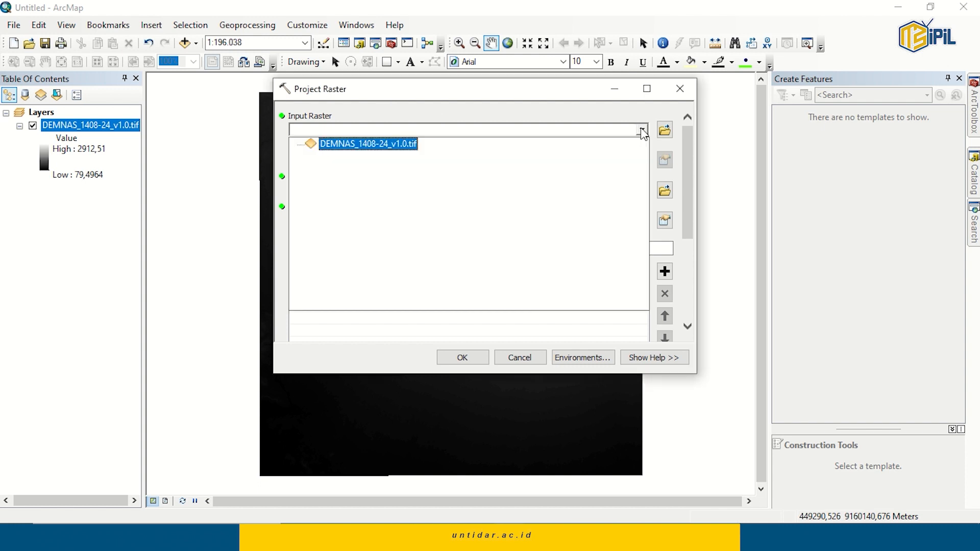
click(396, 144)
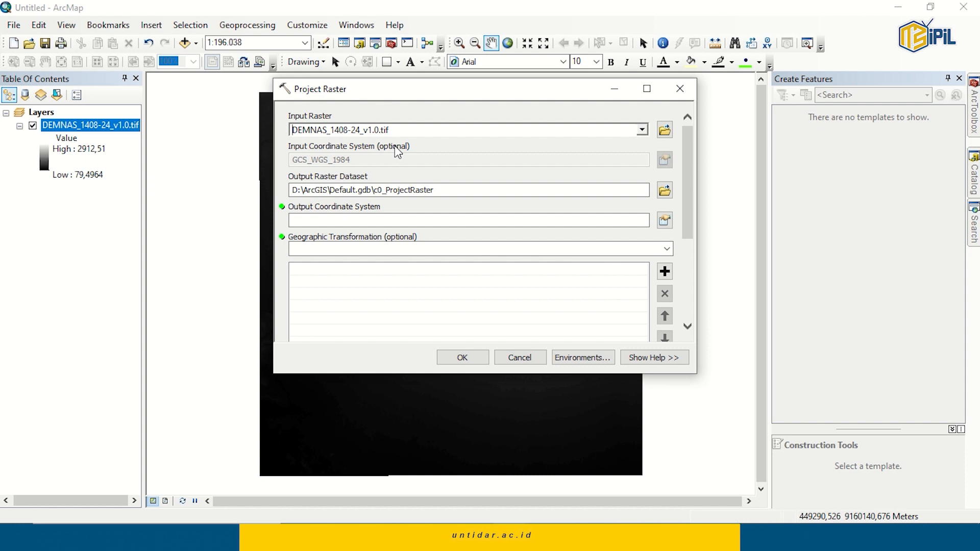
click(664, 224)
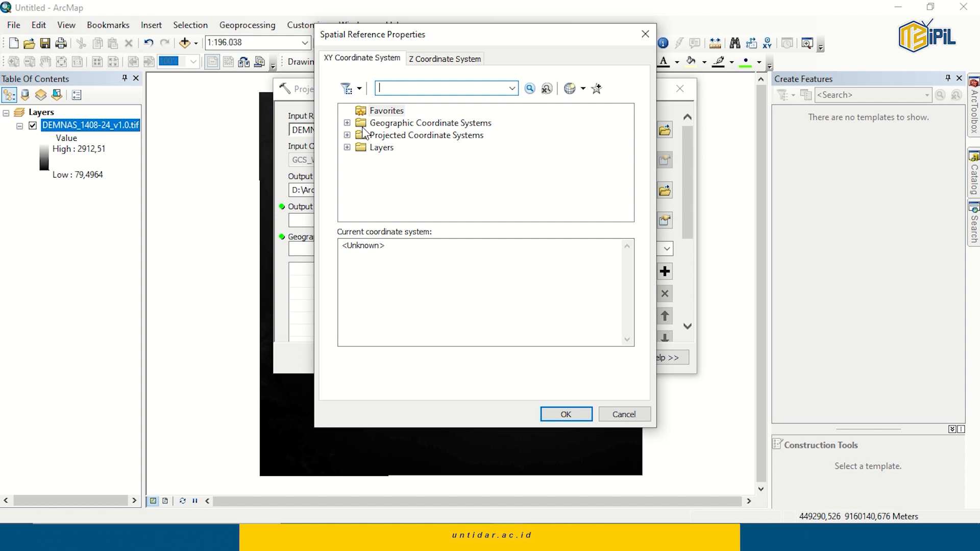
click(347, 134)
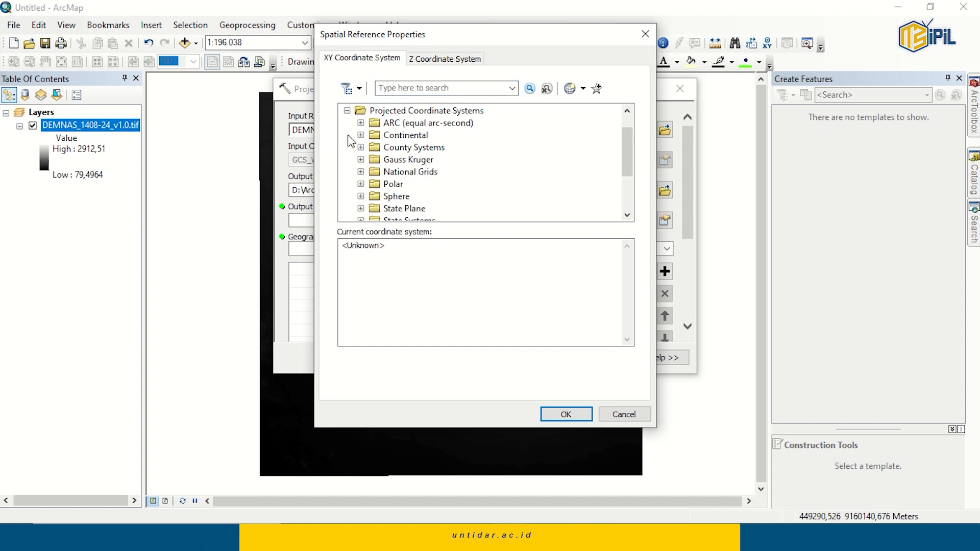
scroll(373, 152, down, 3)
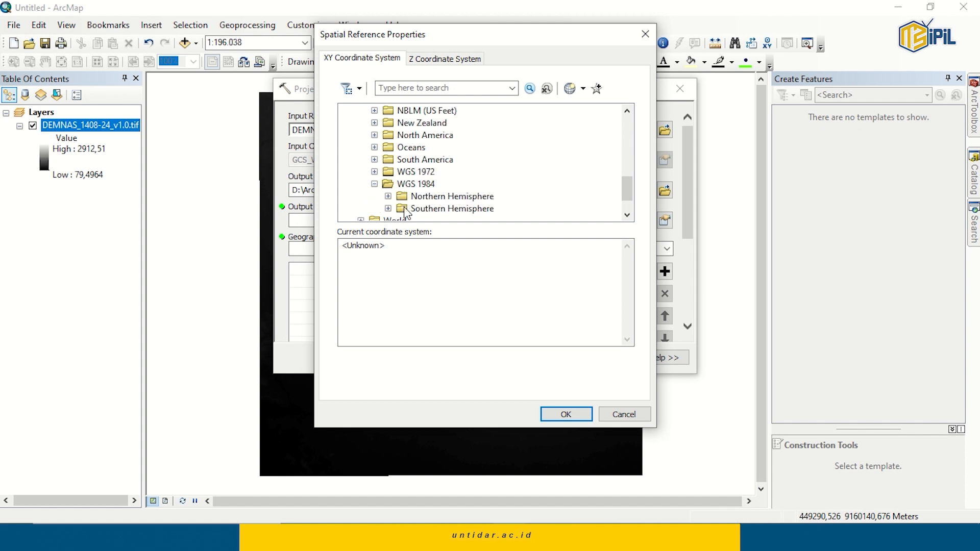
double_click(407, 213)
scroll(402, 204, down, 6)
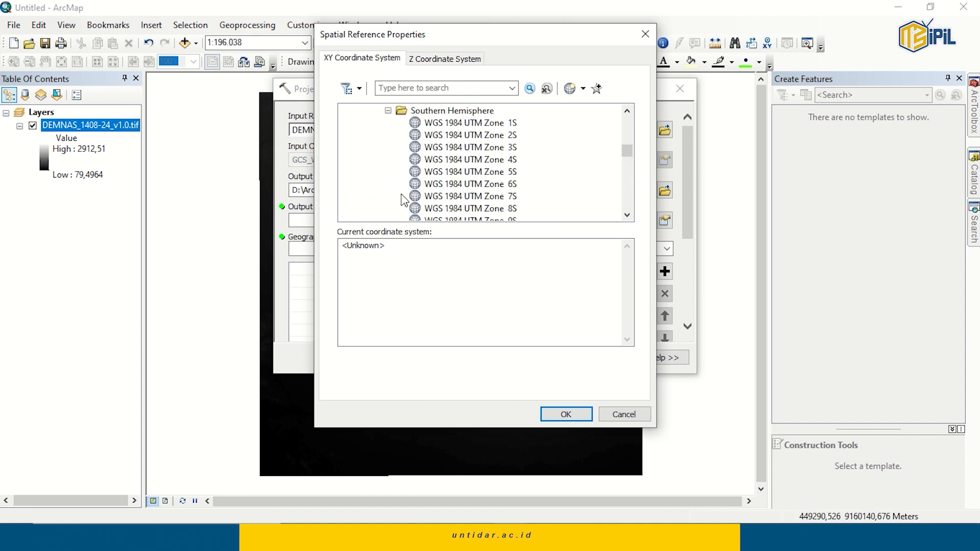
scroll(401, 204, down, 8)
click(449, 196)
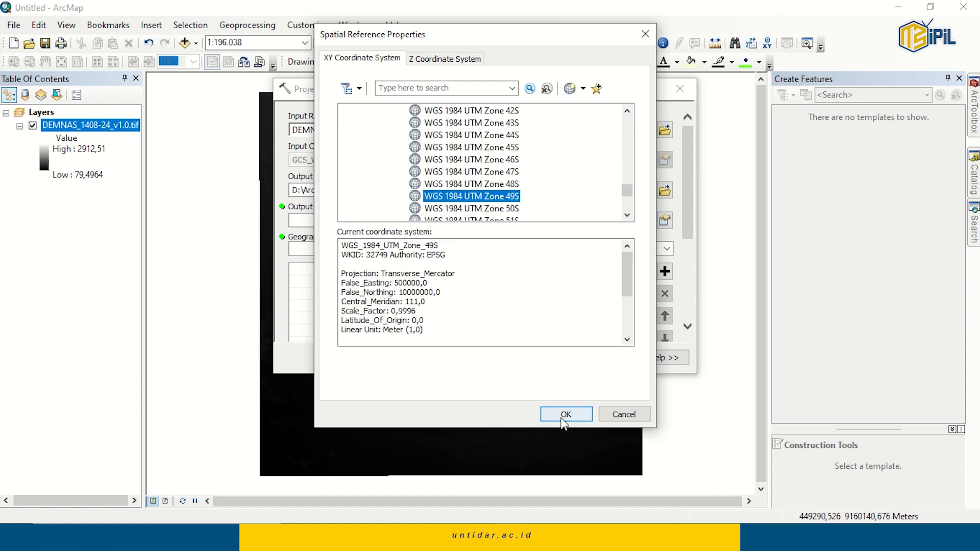
click(564, 415)
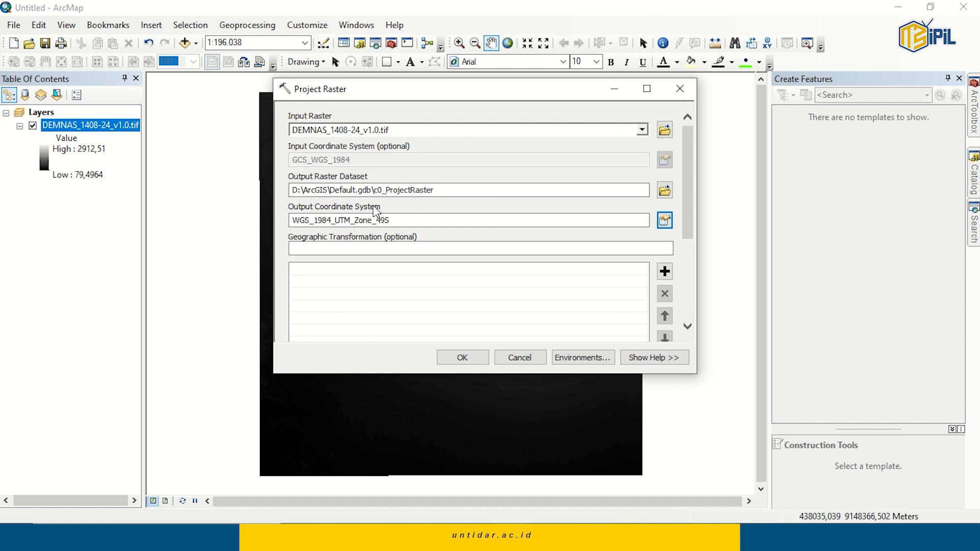
Run the raster projection and open the Resample tool from the Raster Processing toolset of the Data Management Tools
key(Return)
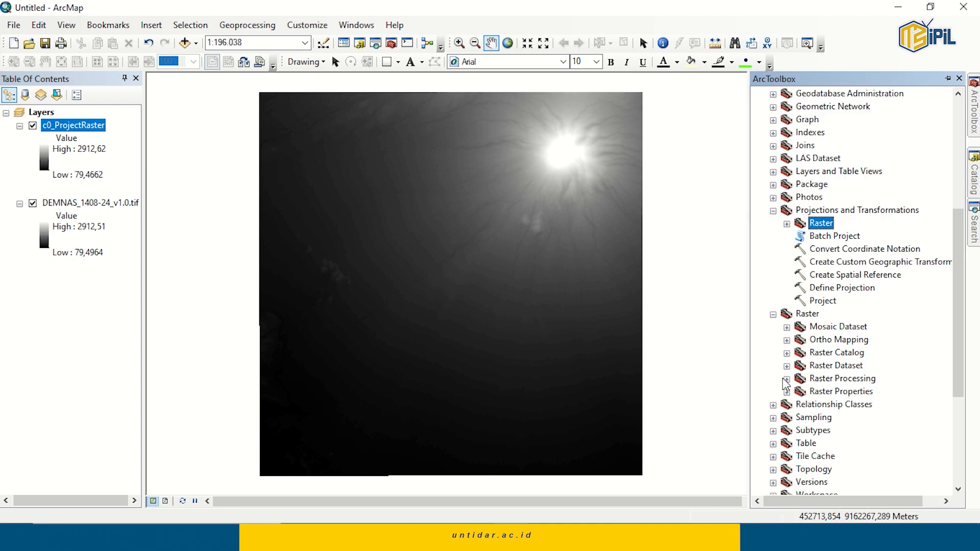
click(786, 378)
click(841, 469)
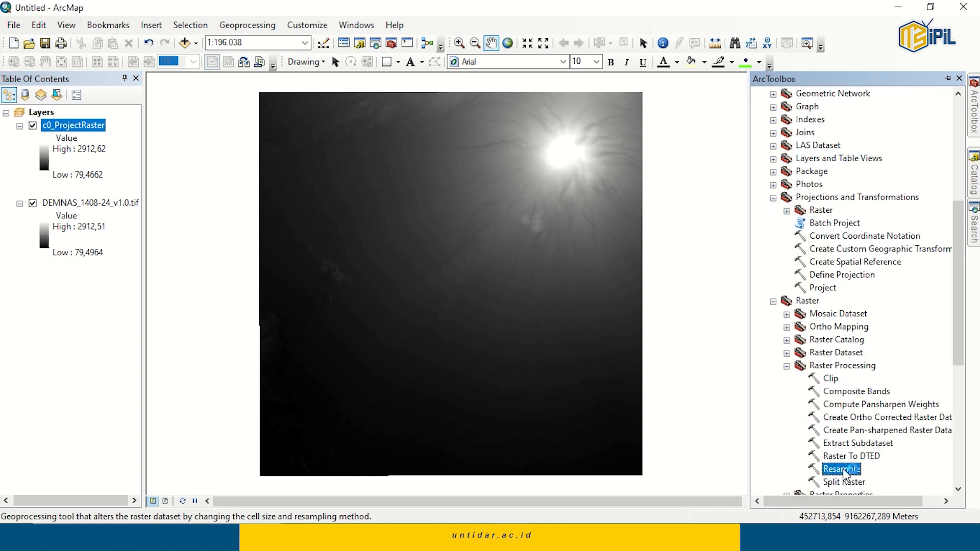
double_click(841, 469)
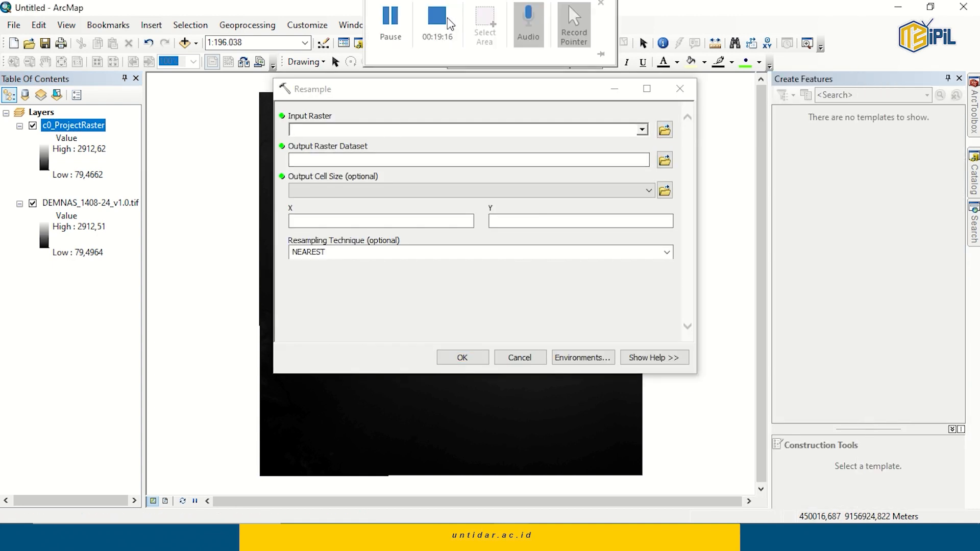
Resample the c0_ProjectRaster layer to an output cell size of 30 in both X and Y and run the tool
click(642, 130)
click(373, 145)
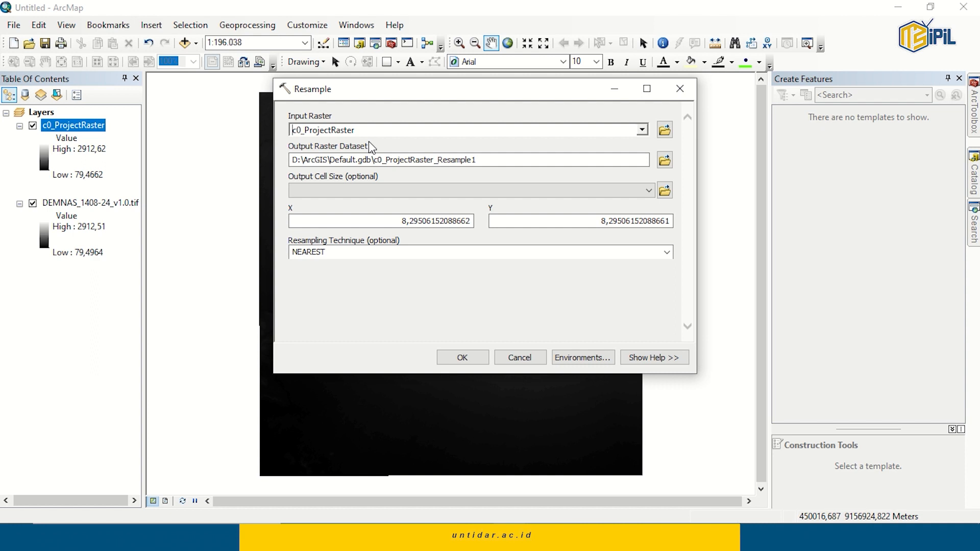
drag(399, 220, 480, 225)
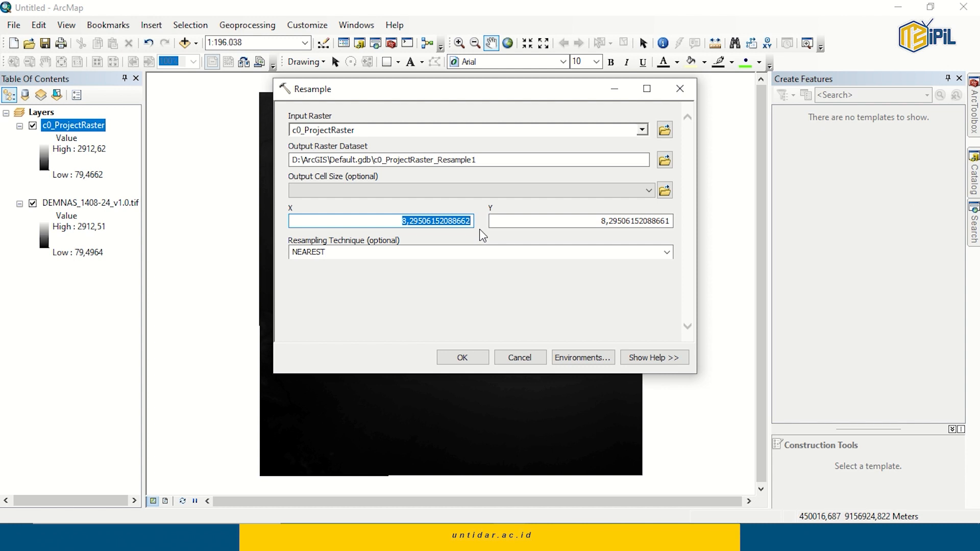
text(30)
key(Tab)
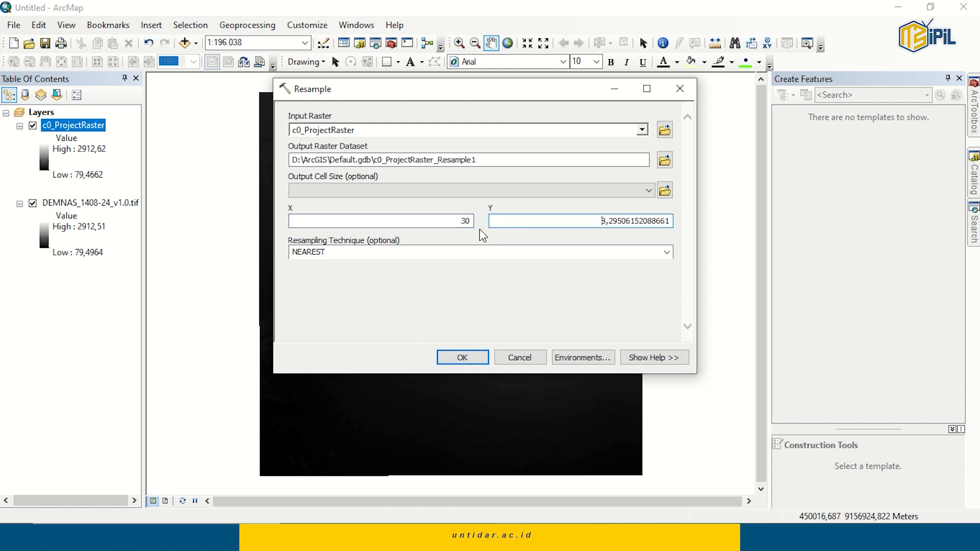
key(shift+End)
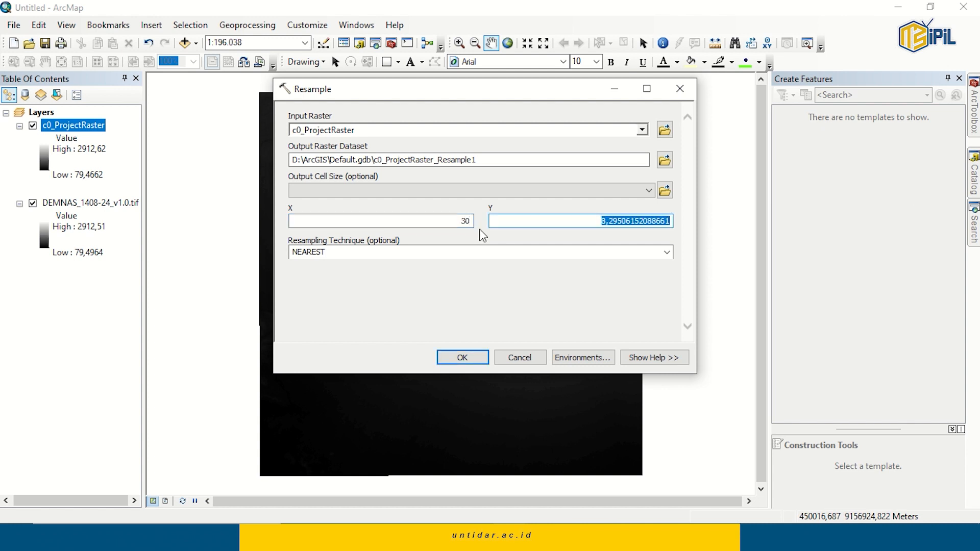
text(30)
key(Return)
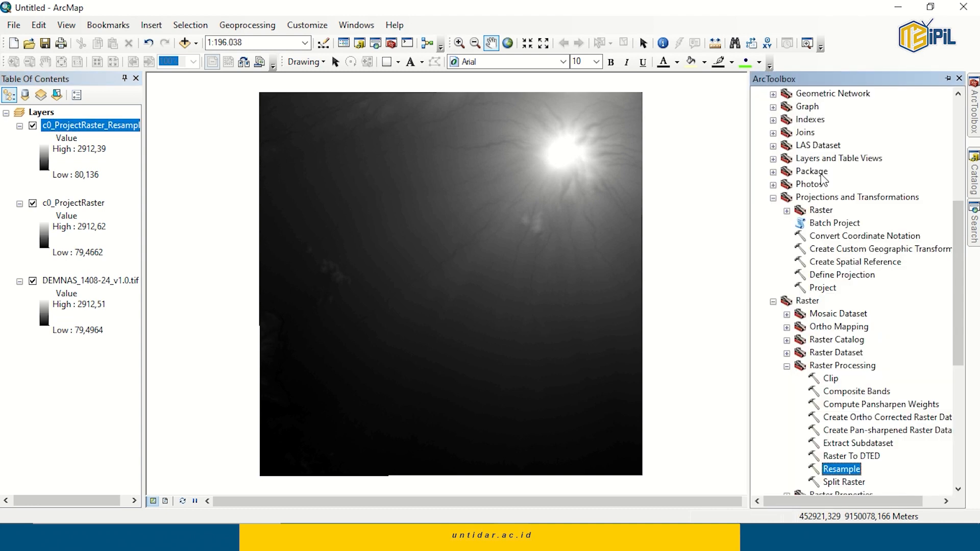
Collapse the Data Management Tools and open the Fill tool from the Hydrology toolset of the Spatial Analyst Tools
click(773, 198)
click(773, 210)
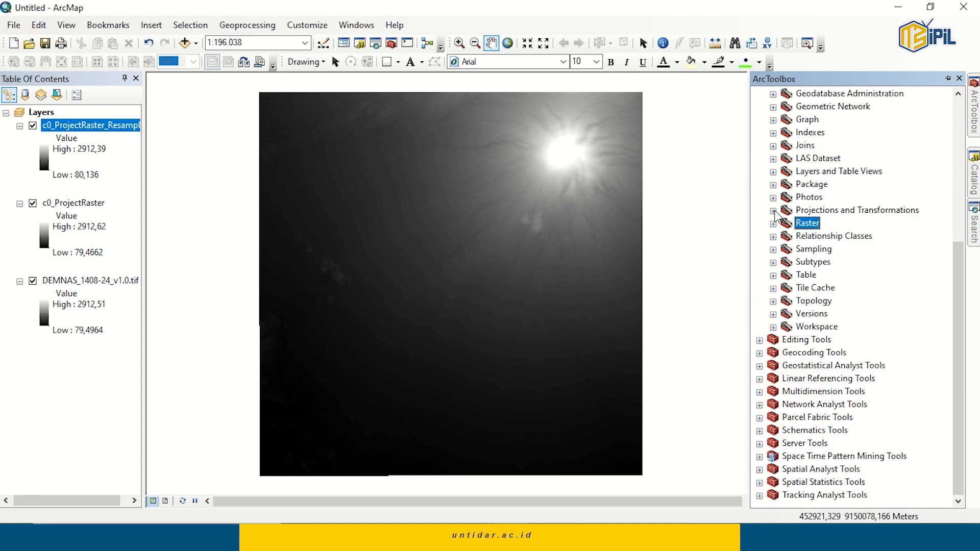
scroll(775, 212, up, 6)
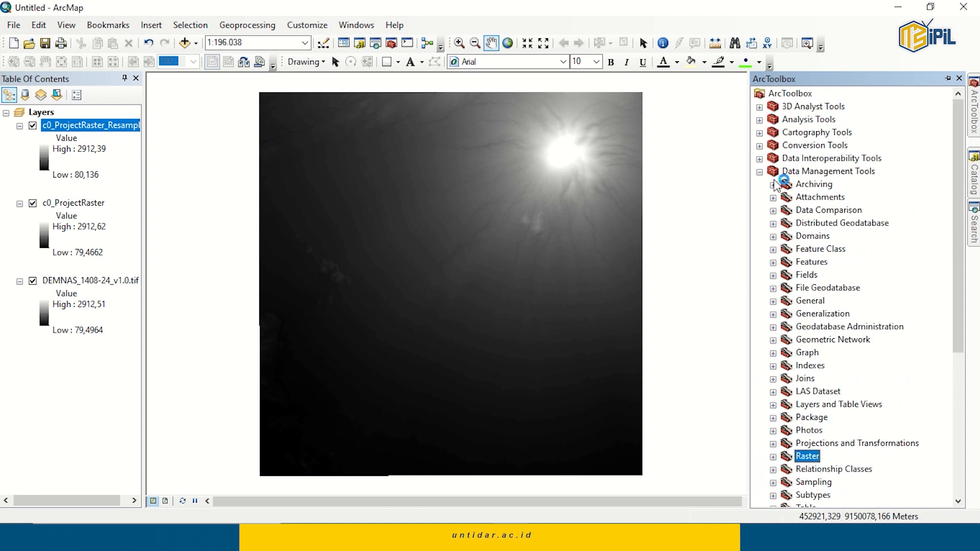
click(760, 173)
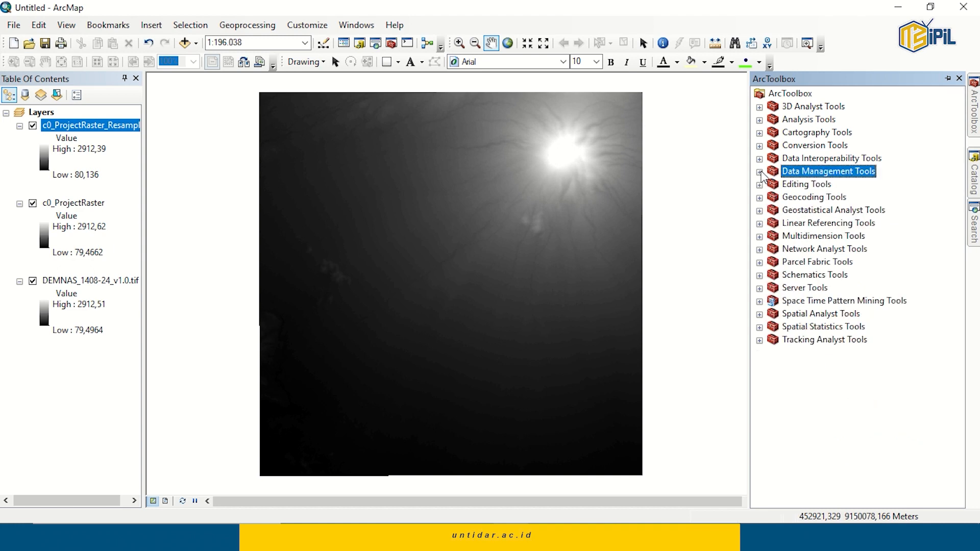
click(760, 313)
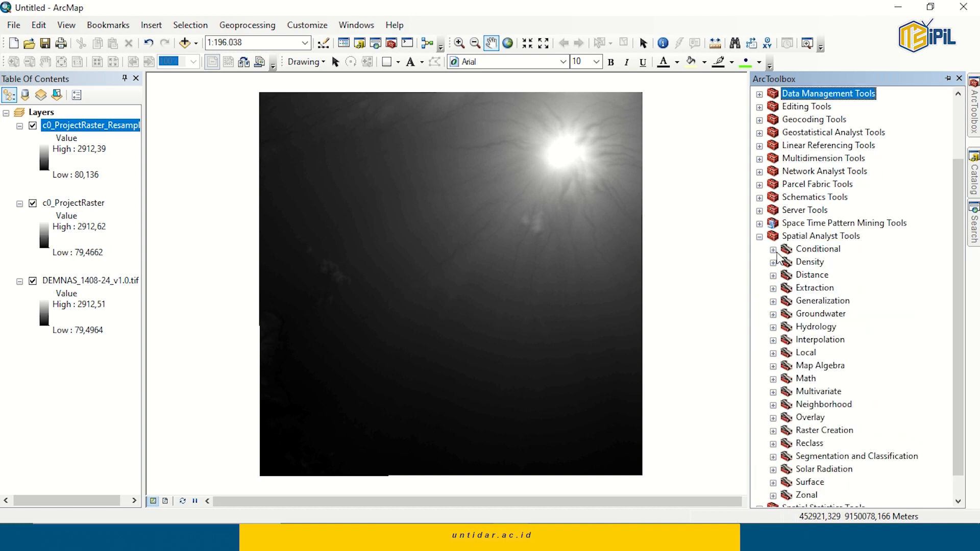
scroll(777, 257, up, 1)
scroll(777, 257, down, 2)
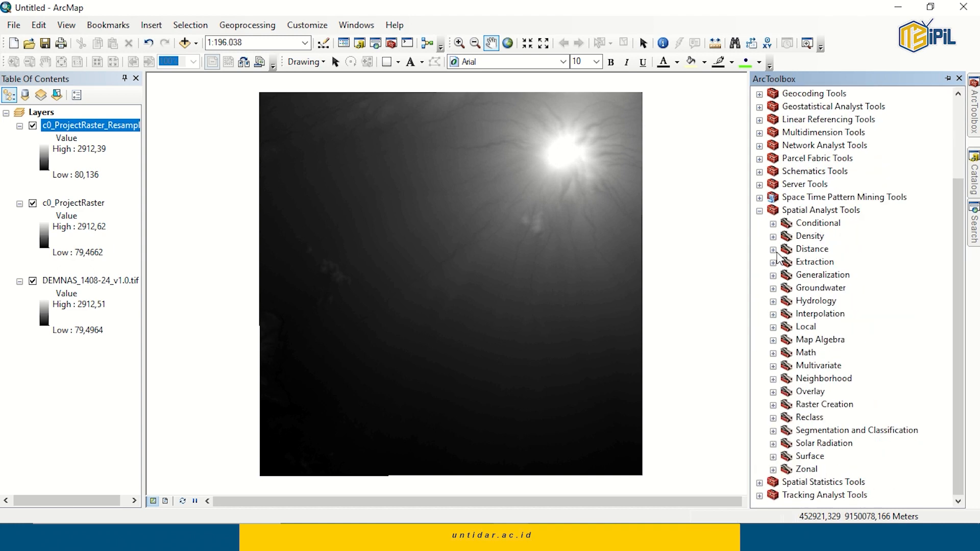
click(773, 302)
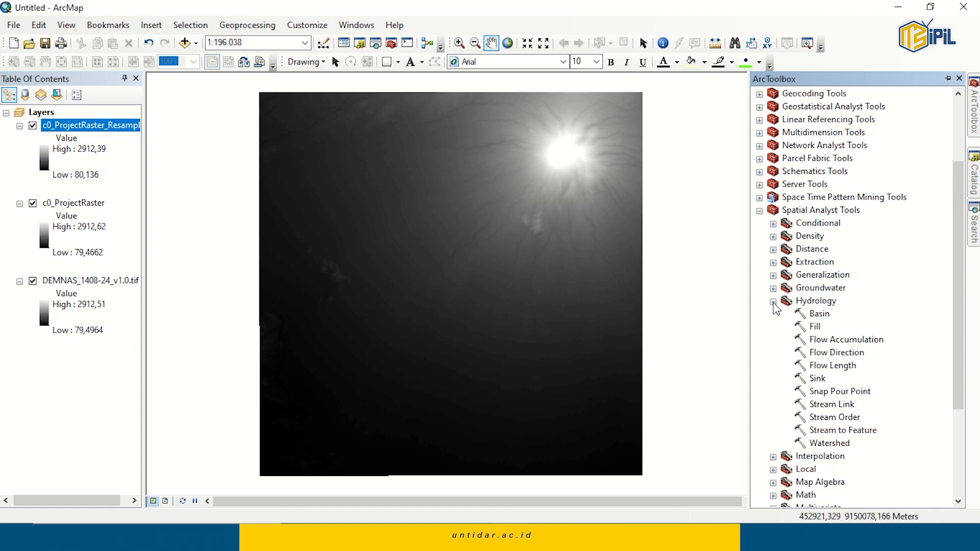
double_click(815, 327)
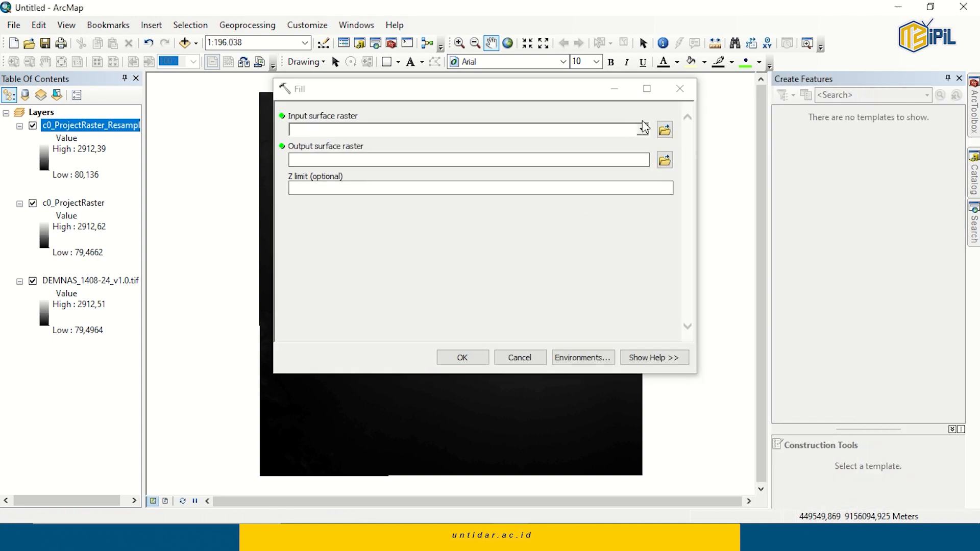
Run Fill with c0_ProjectRaster_Resample1 as the input surface raster
click(643, 131)
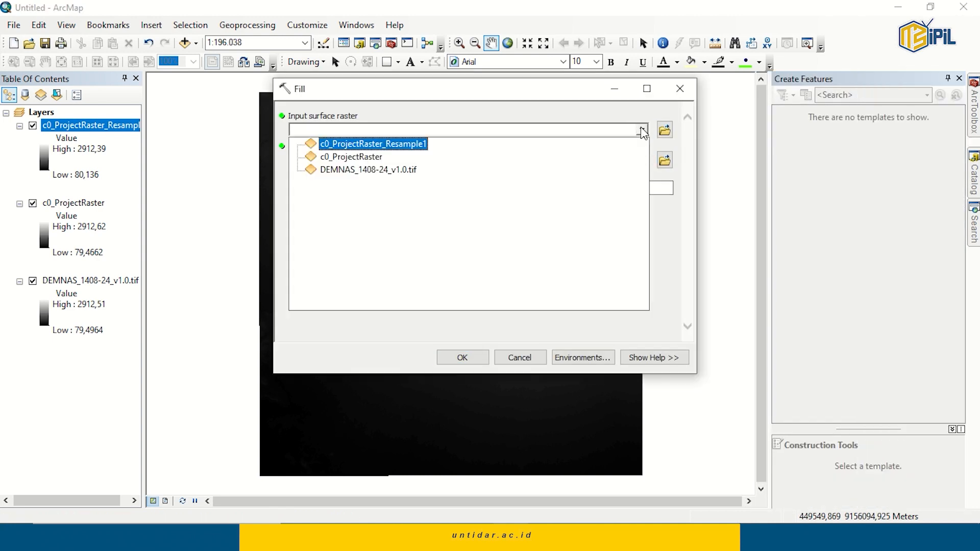
click(417, 145)
key(Return)
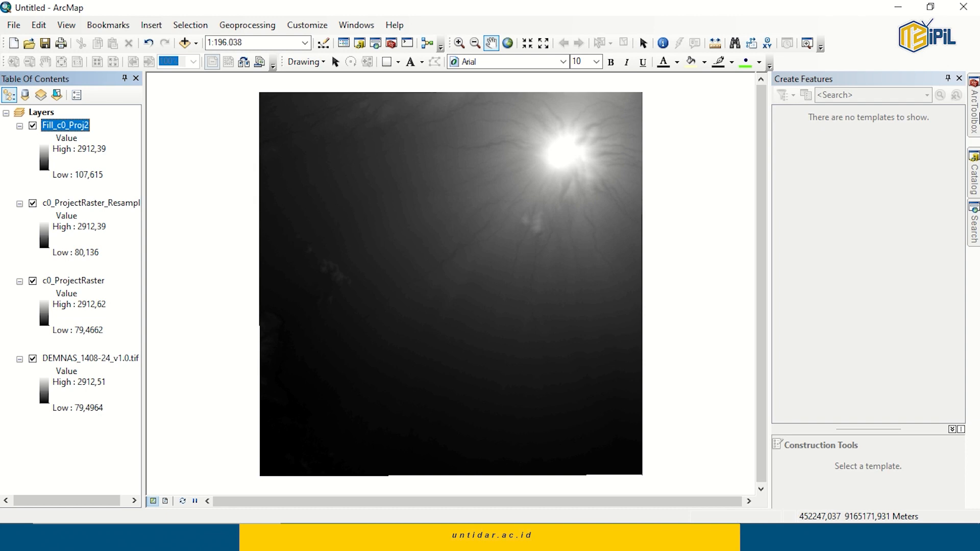
Run the Flow Direction tool from the Hydrology toolset with Fill_c0_Proj2 as the input surface raster
click(975, 118)
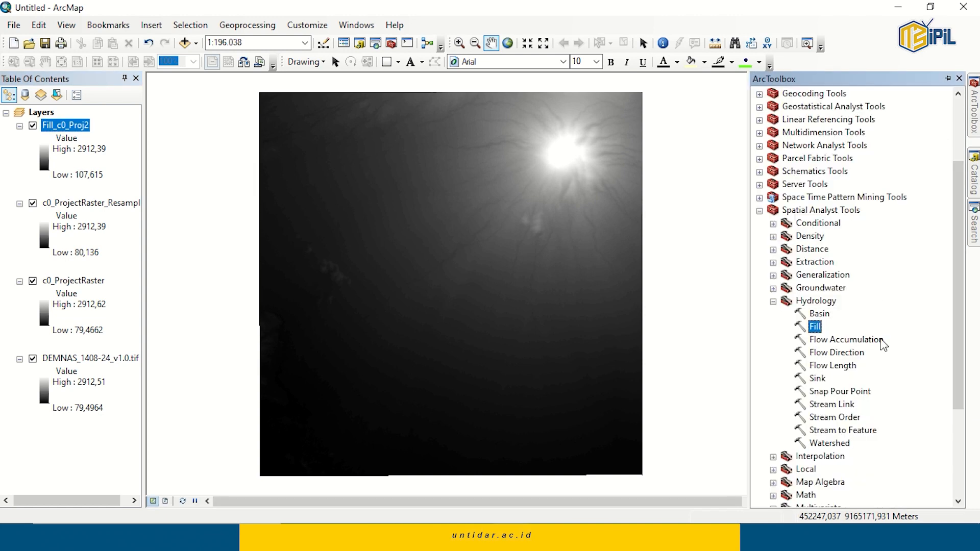
double_click(844, 356)
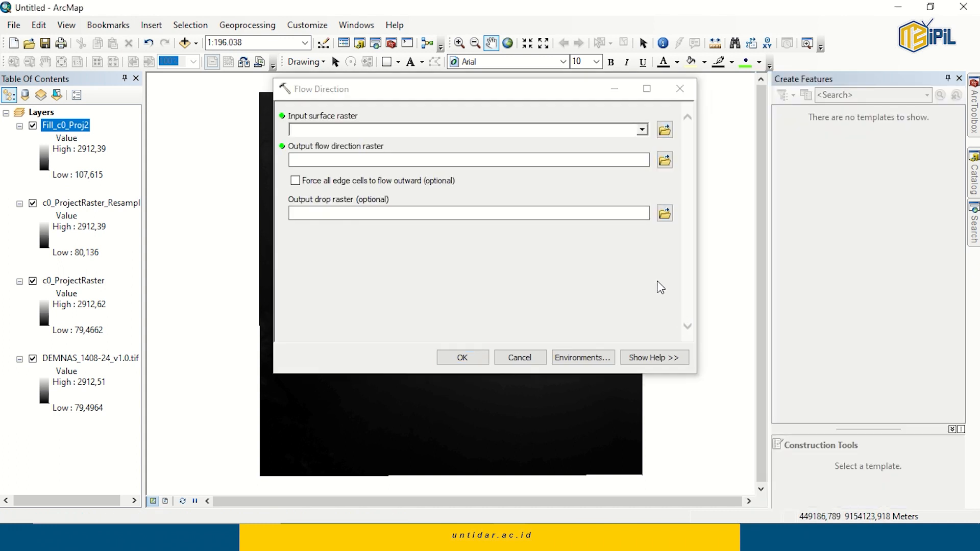
click(642, 131)
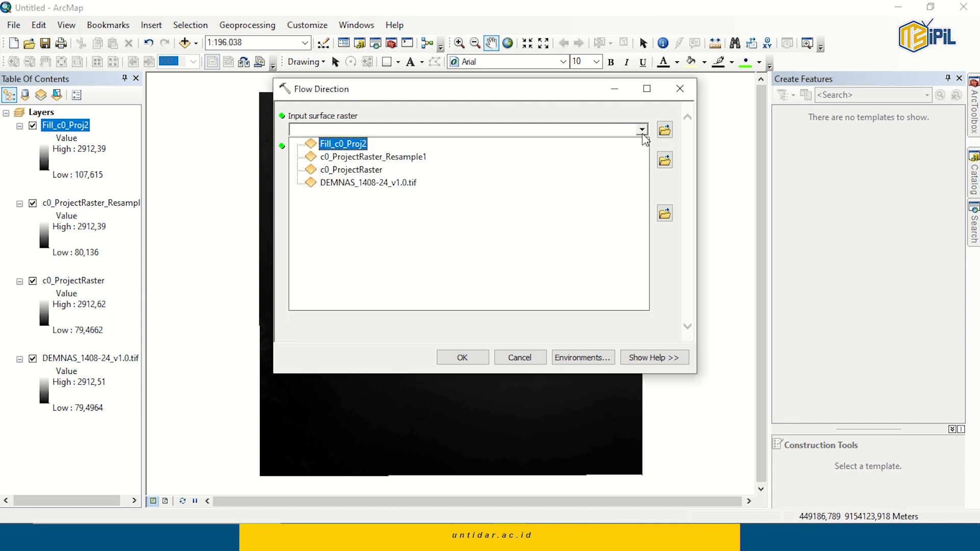
click(343, 143)
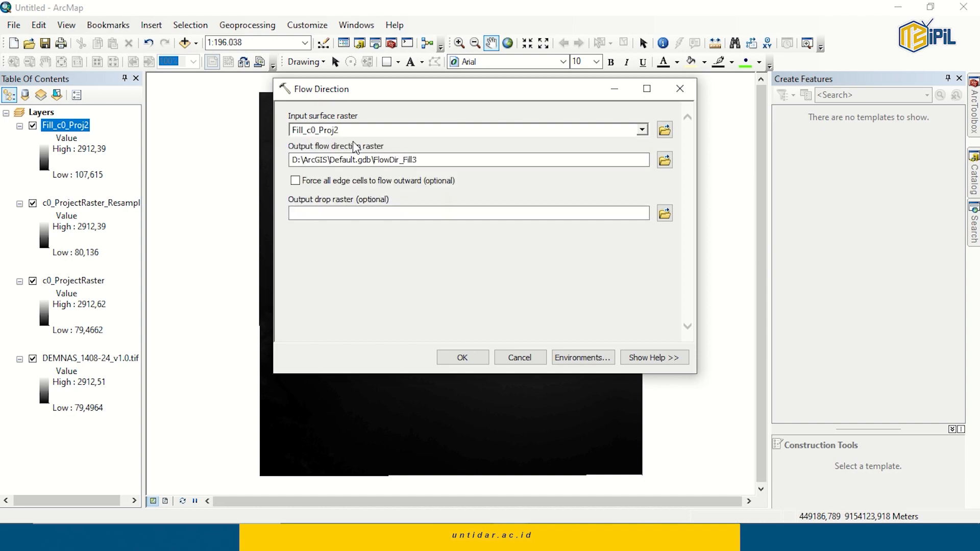
click(464, 356)
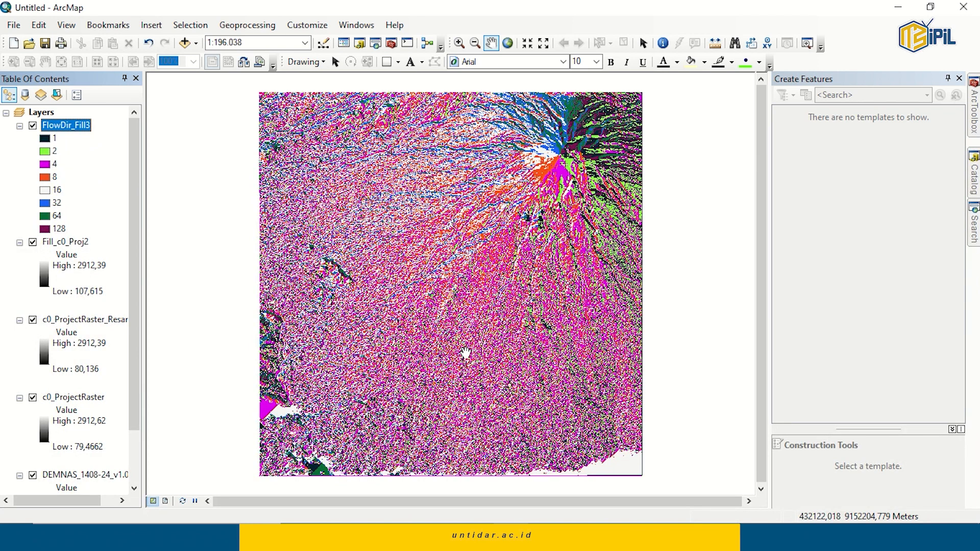
Run the Flow Accumulation tool with FlowDir_Fill3 as the flow direction raster and Fill_c0_Proj2 as the weight raster
mouse_move(974, 128)
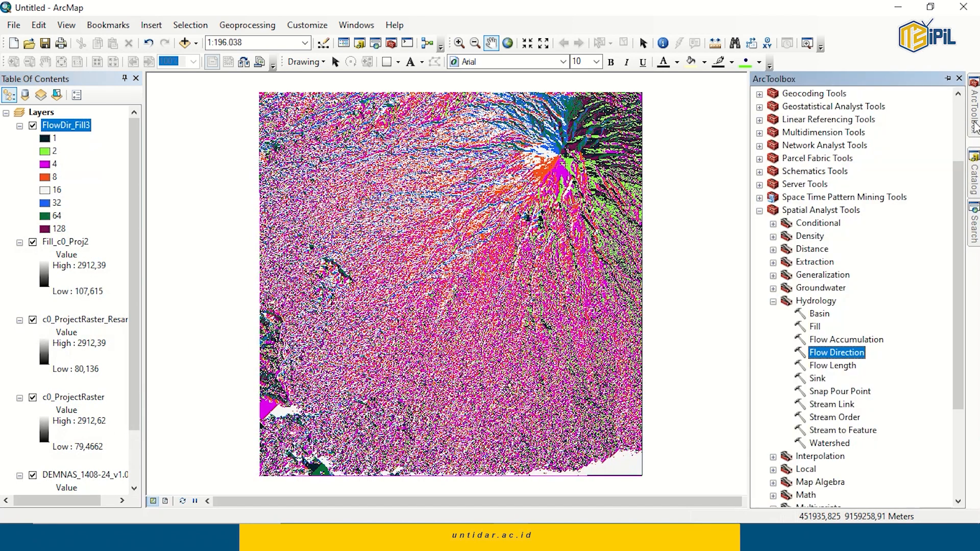
double_click(835, 339)
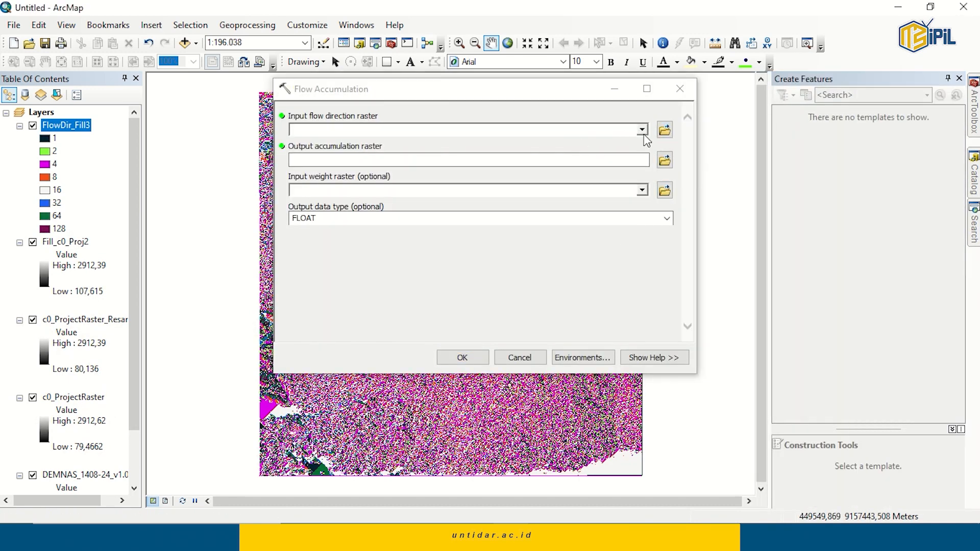
click(642, 130)
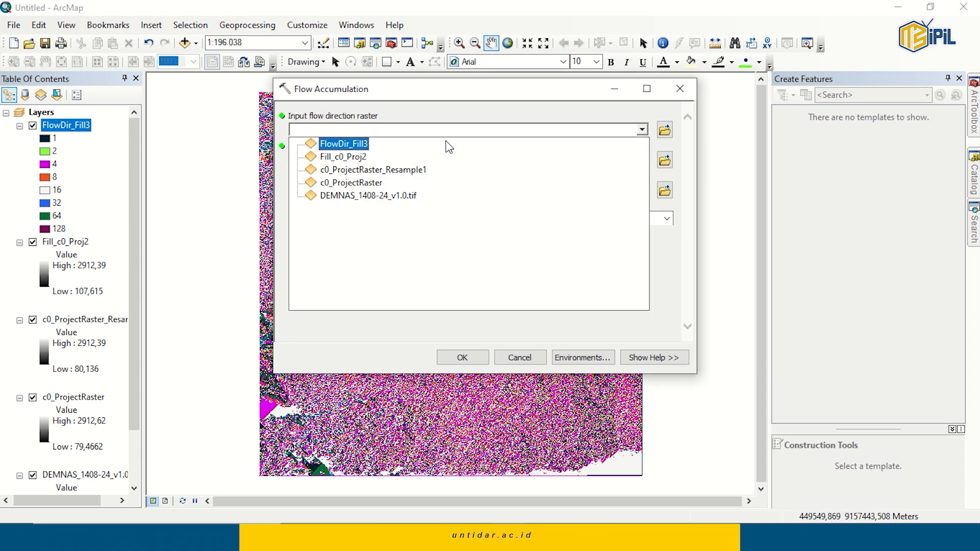
click(341, 145)
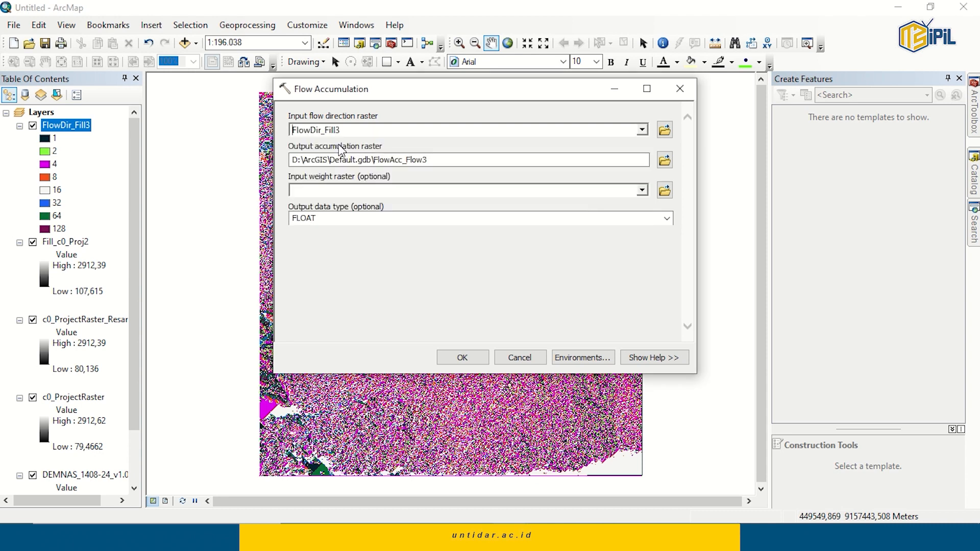
click(642, 191)
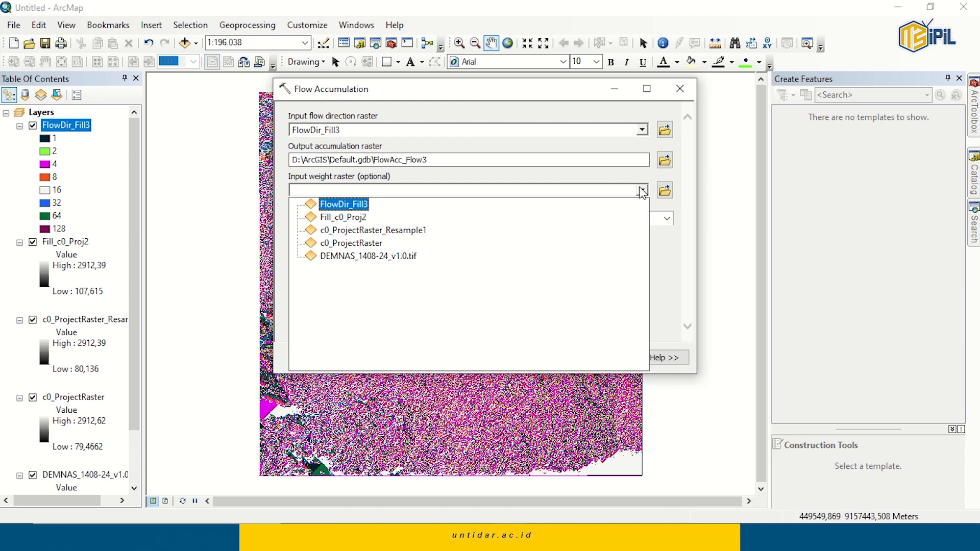
click(345, 218)
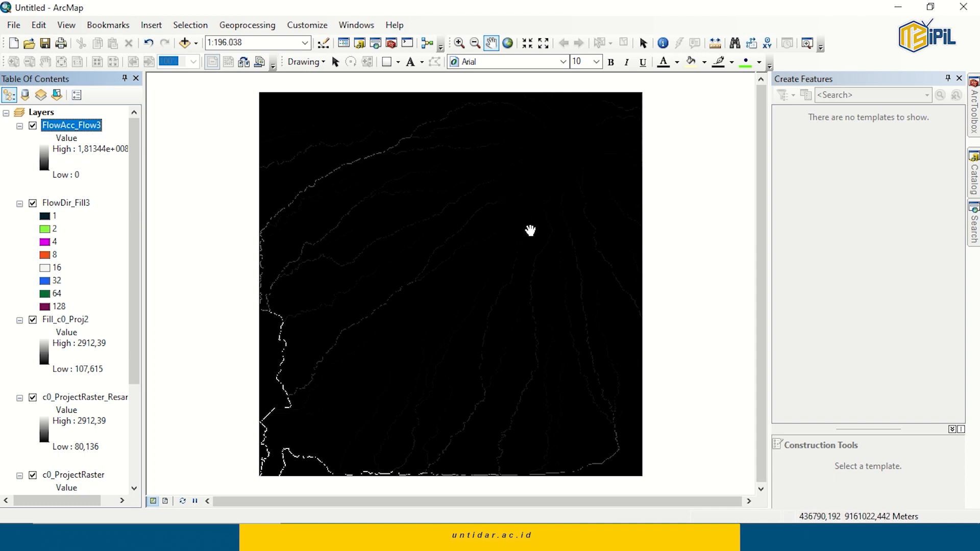
Run the Con tool from the Conditional toolset with FlowAcc_Flow3 as the conditional raster and FlowDir_Fill3 as the true raster
click(974, 113)
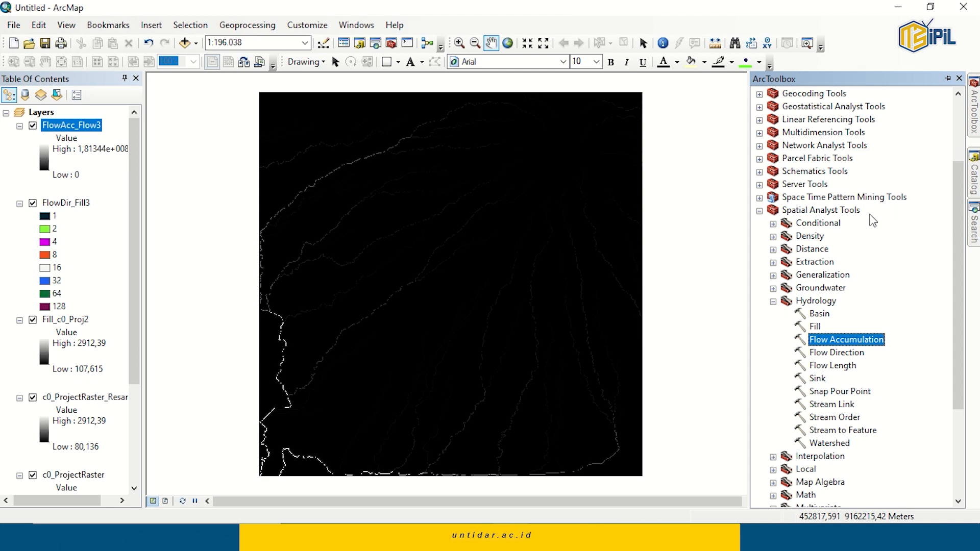
click(773, 224)
double_click(817, 237)
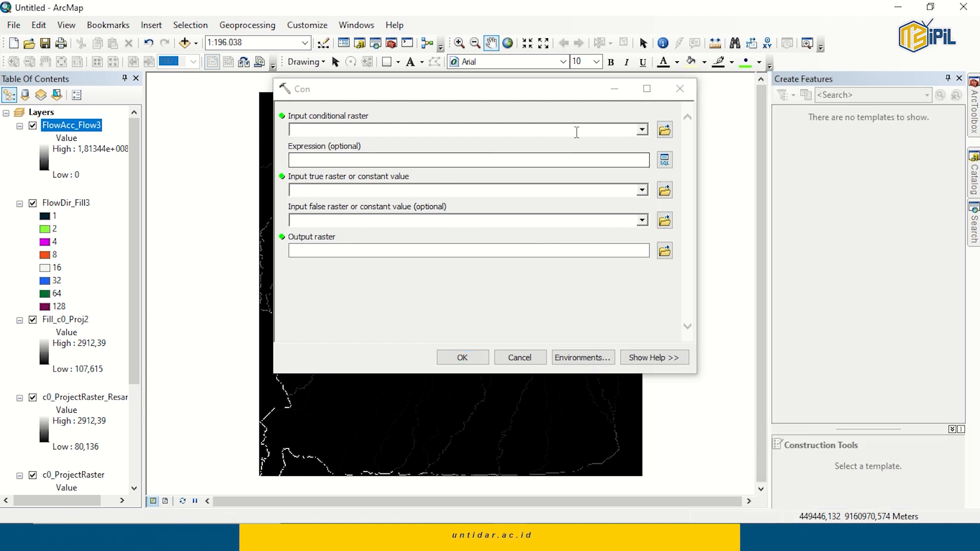
click(641, 132)
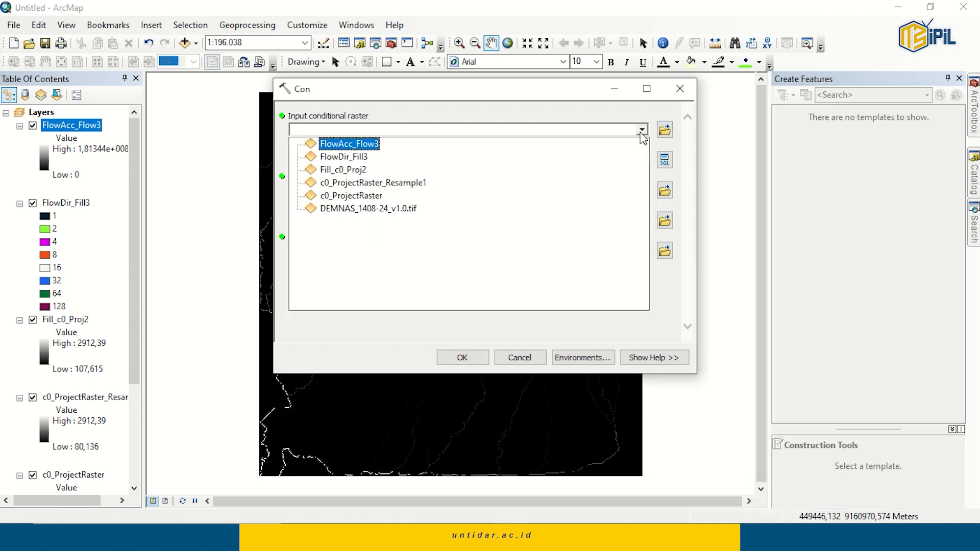
click(358, 146)
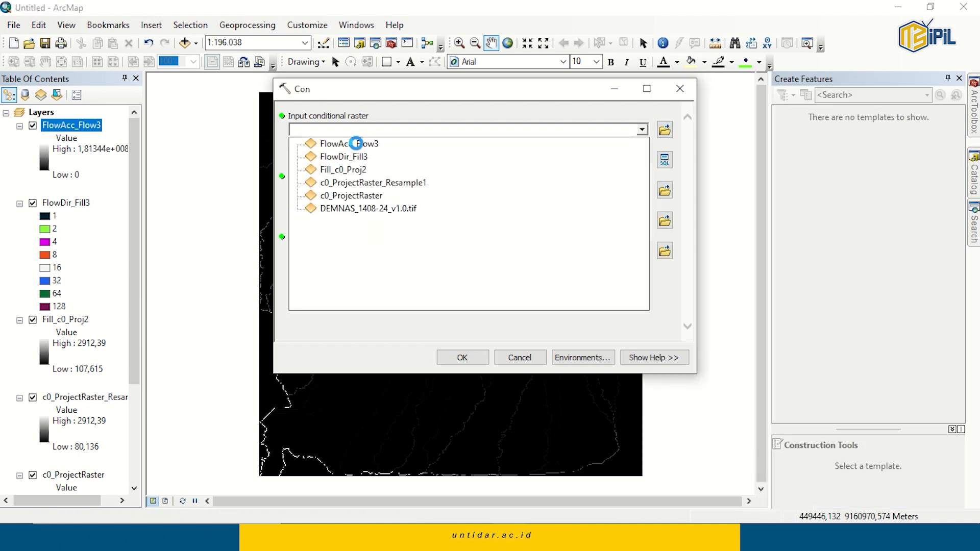
click(634, 191)
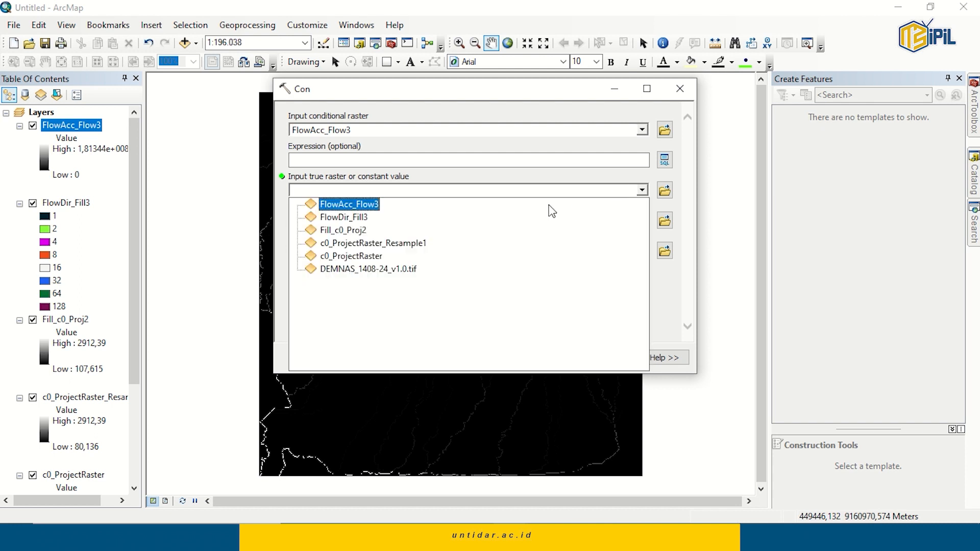
click(361, 218)
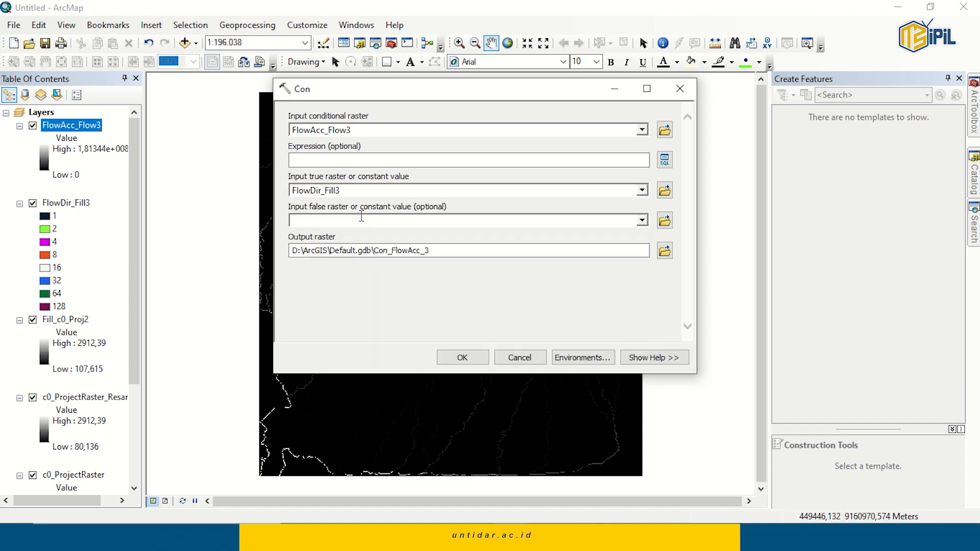
click(463, 356)
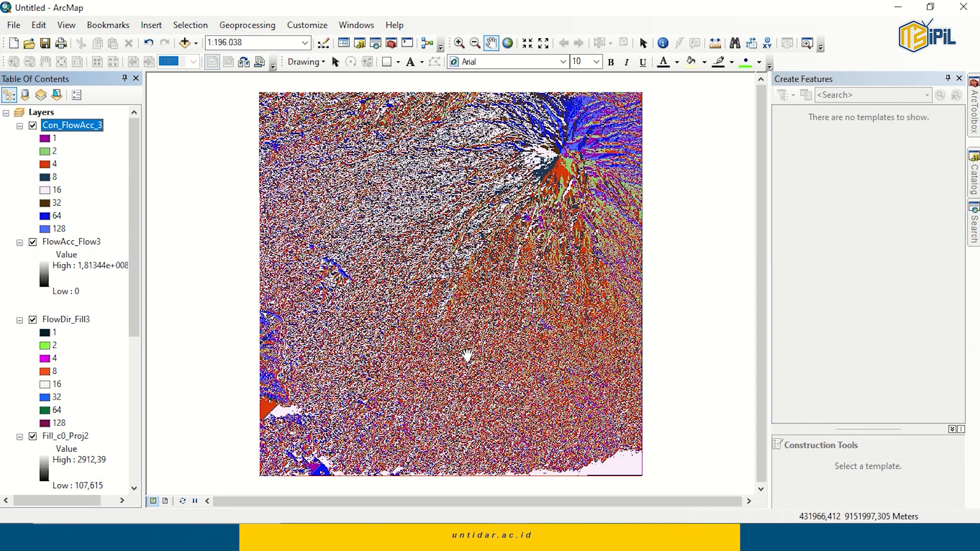
Run the Stream Order tool from the Hydrology toolset with Con_FlowAcc_3 as the stream raster and FlowDir_Fill3 as the flow direction raster
click(974, 125)
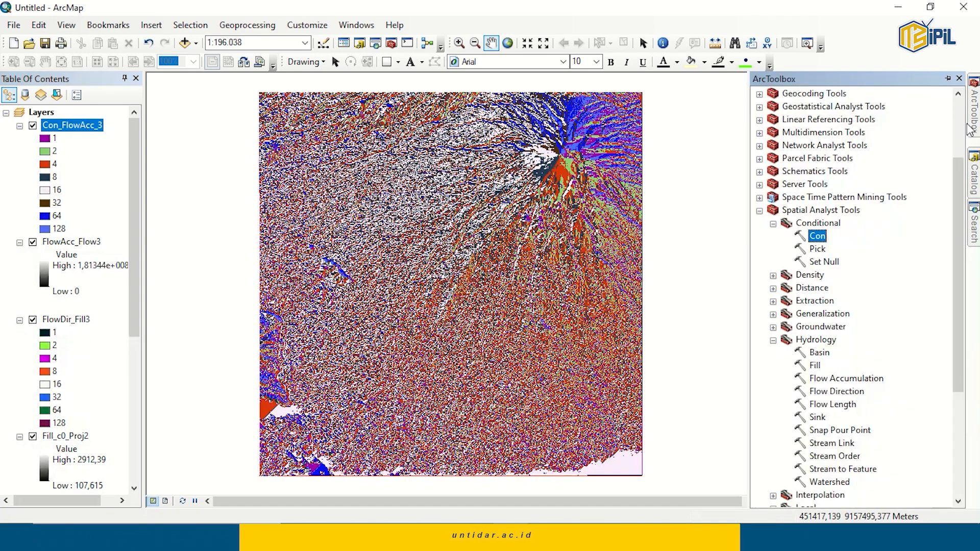
click(774, 225)
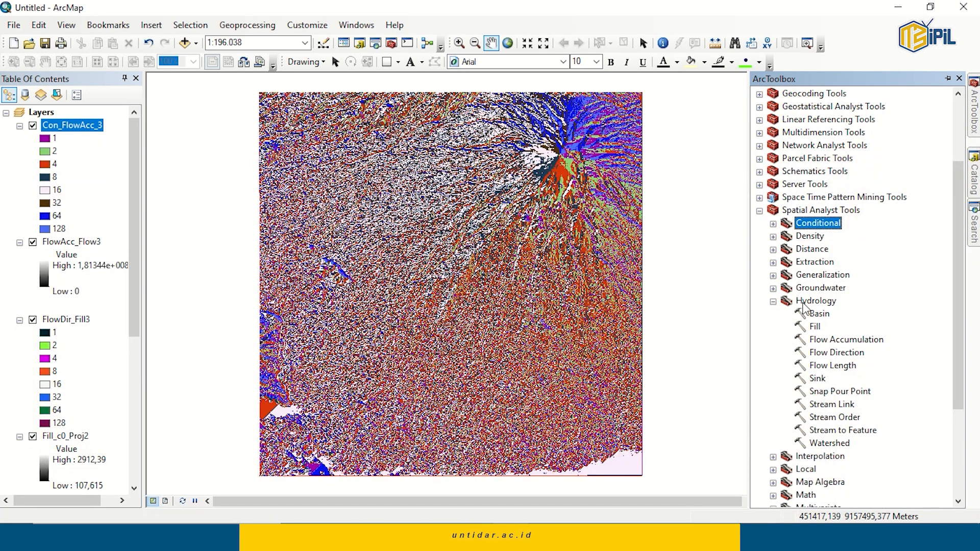
click(846, 418)
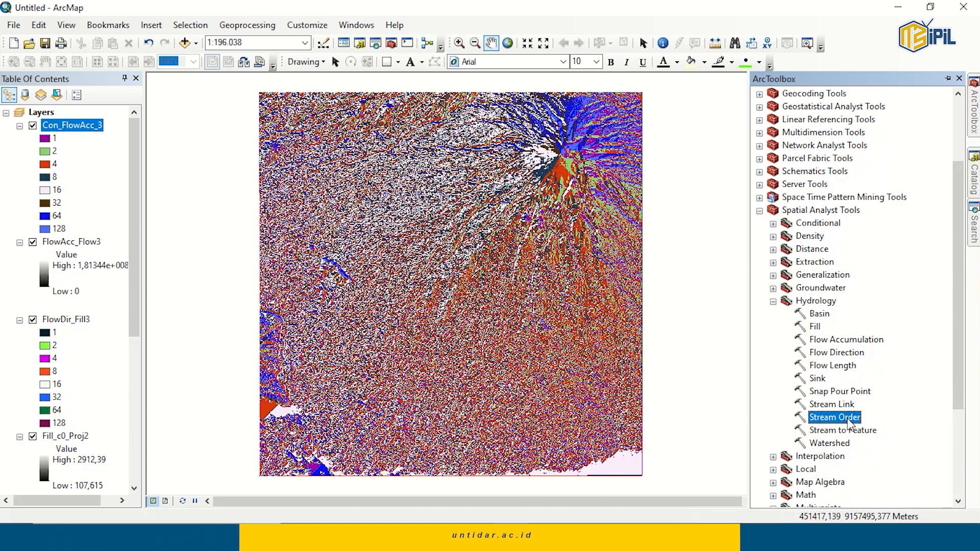
double_click(848, 418)
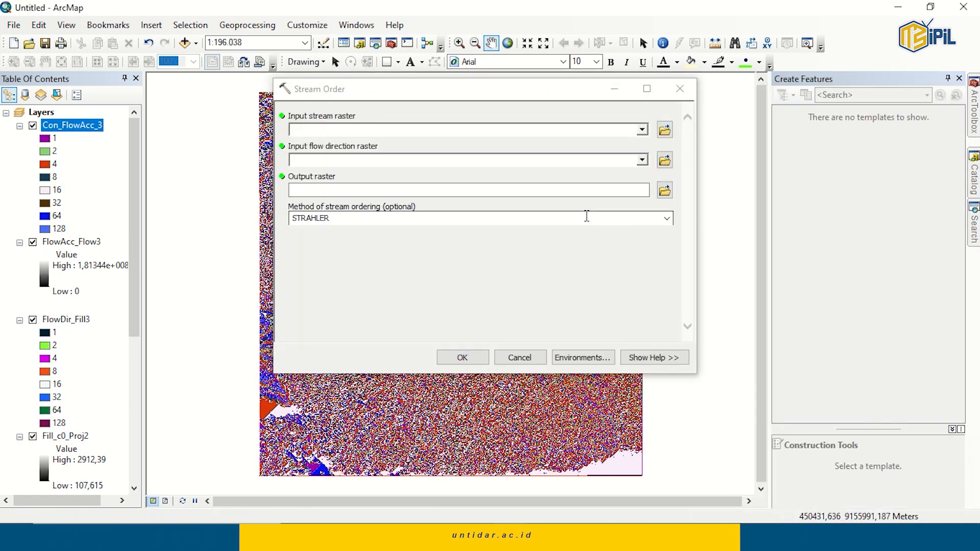
click(642, 131)
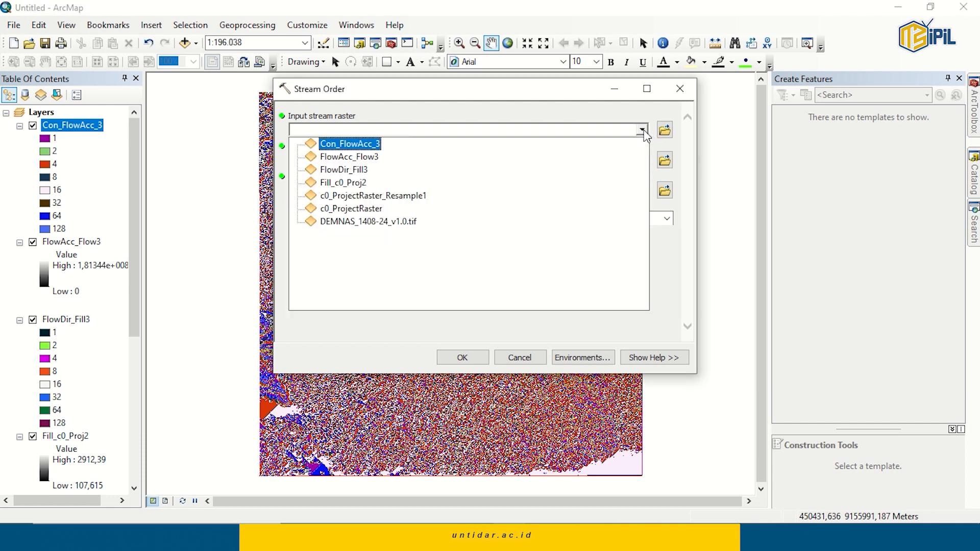
click(360, 138)
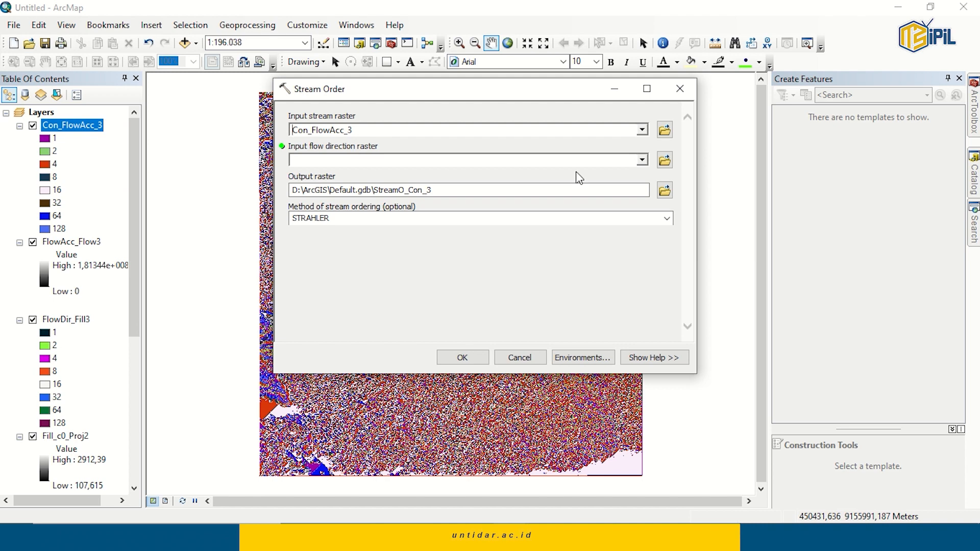
click(642, 160)
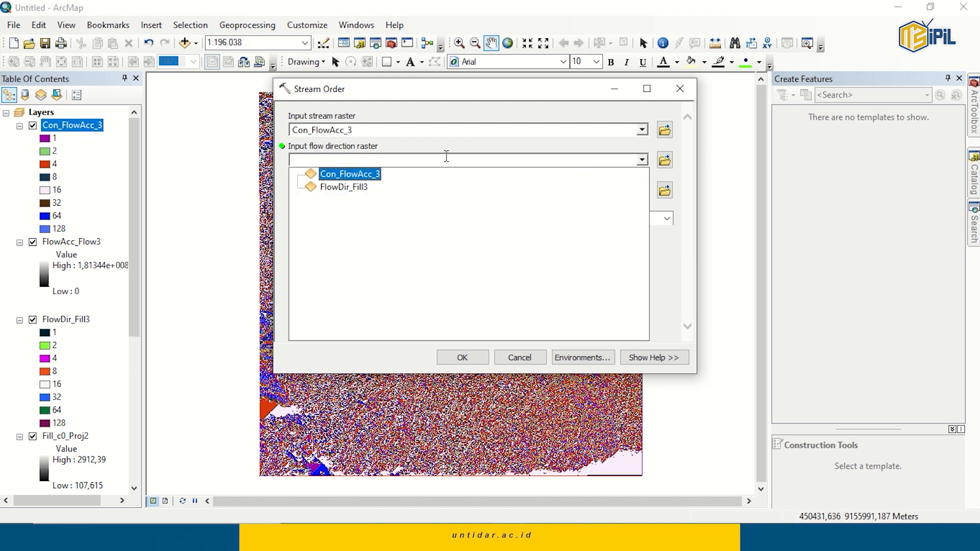
click(363, 187)
click(461, 355)
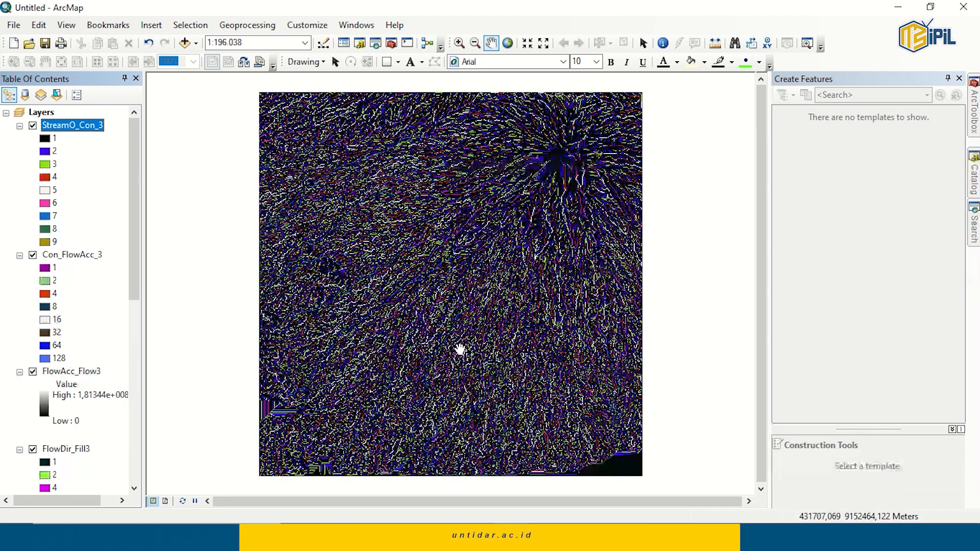
Run the Stream to Feature tool with StreamO_Con_3 as the input stream raster, keeping polyline simplification on
click(974, 108)
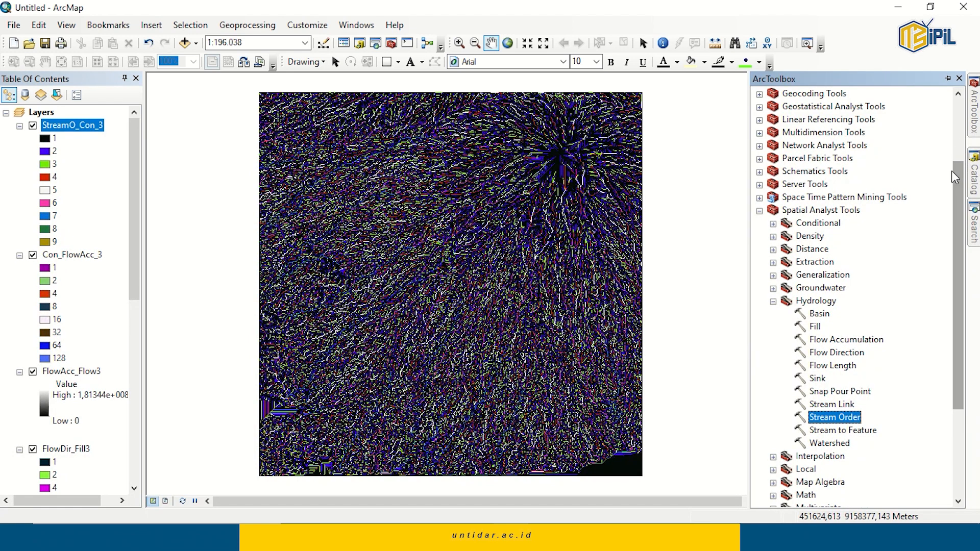
double_click(842, 431)
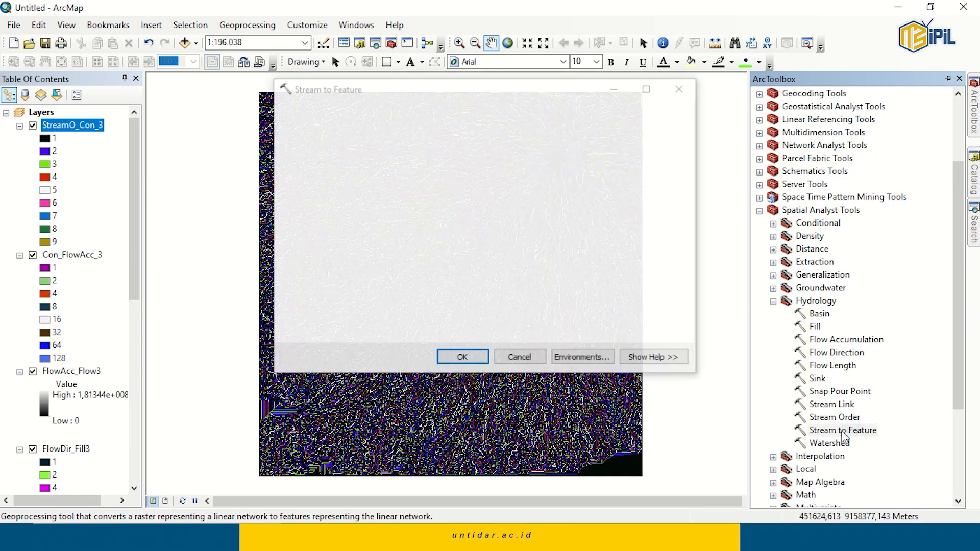
click(642, 131)
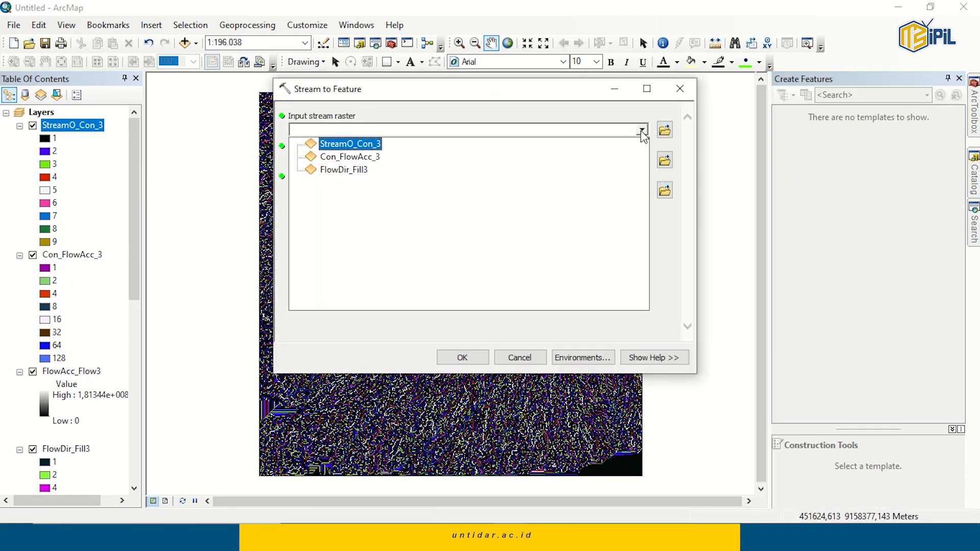
click(353, 148)
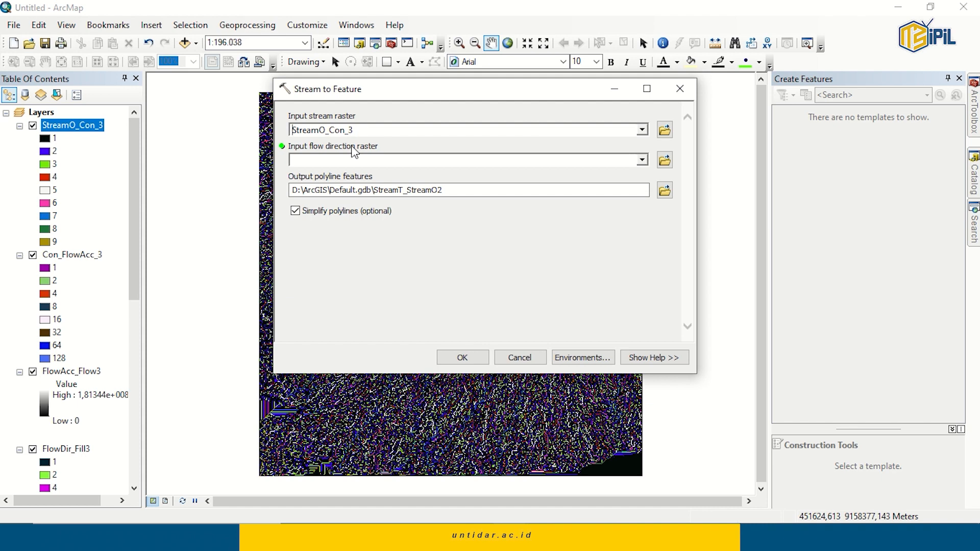
click(642, 161)
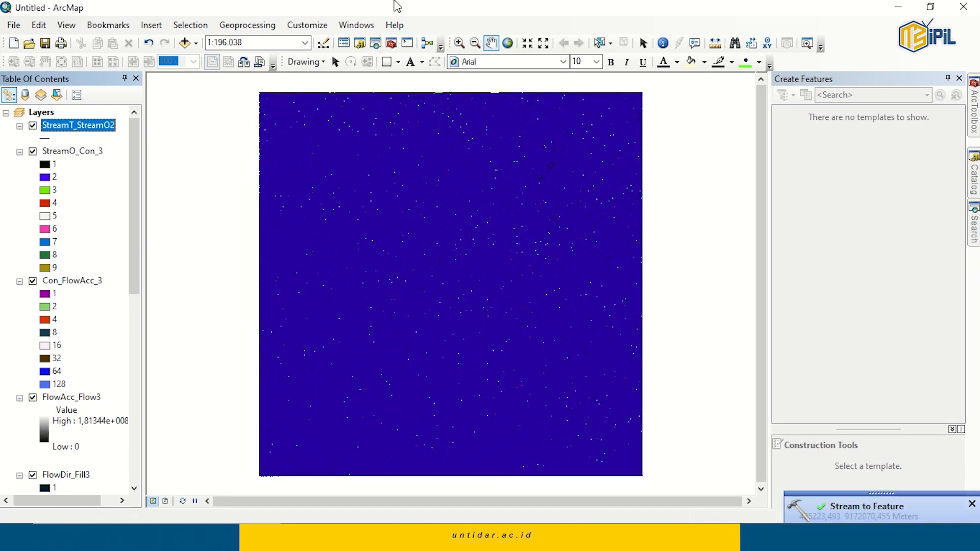
Start a definition query for the StreamT_StreamO2 layer with the condition grid_code <> 1
mouse_move(394, 6)
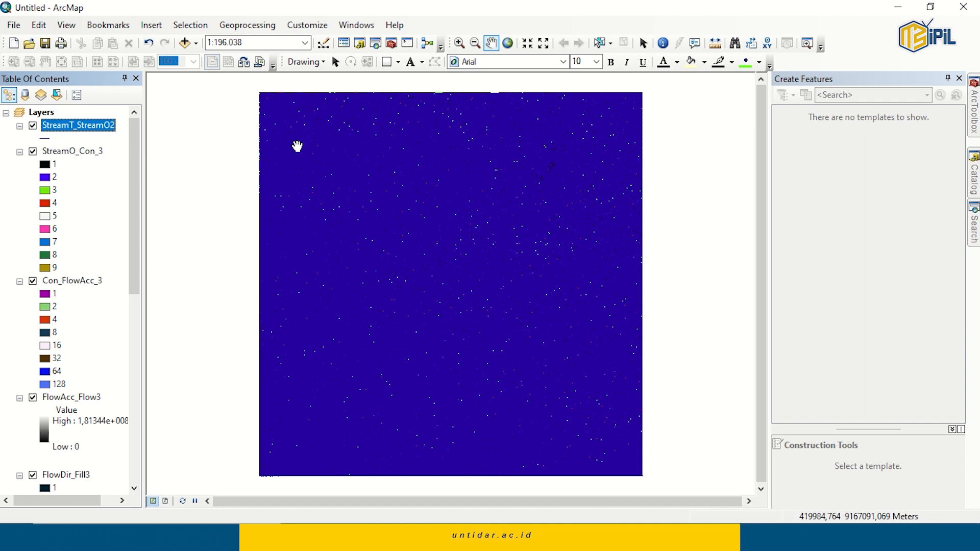
right_click(62, 129)
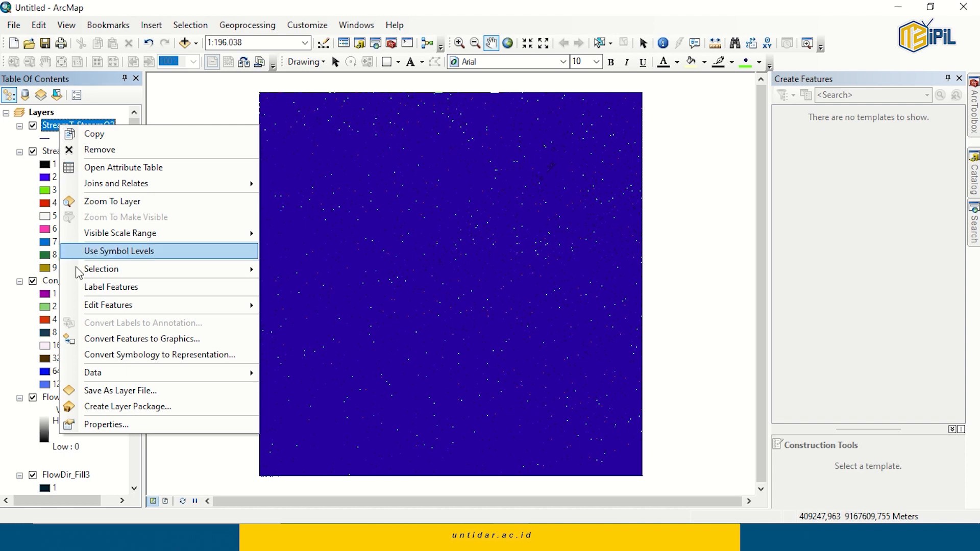
click(142, 425)
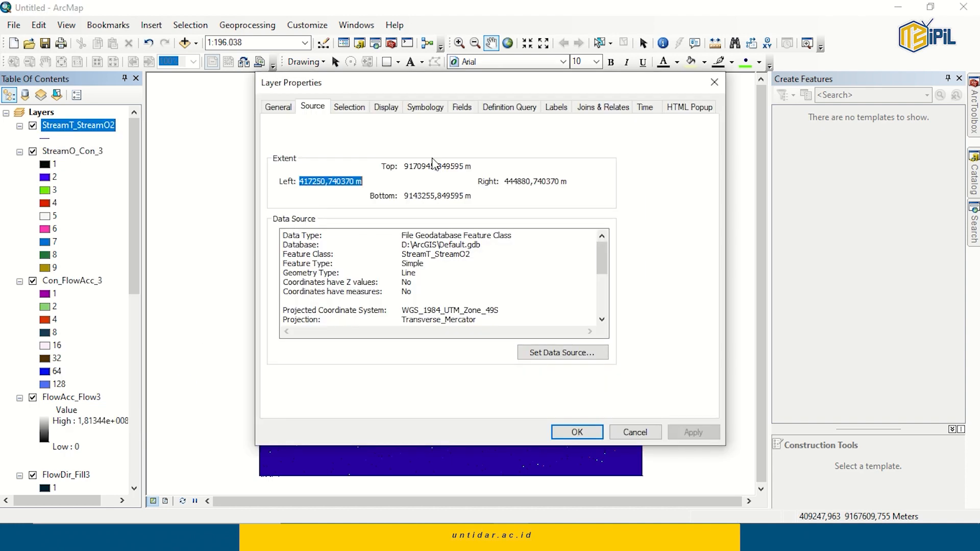
click(515, 108)
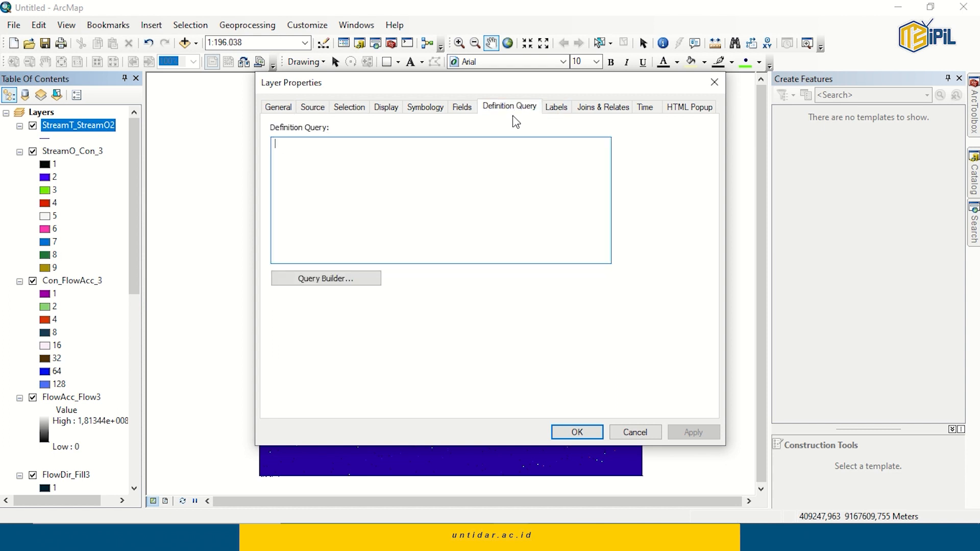
click(316, 279)
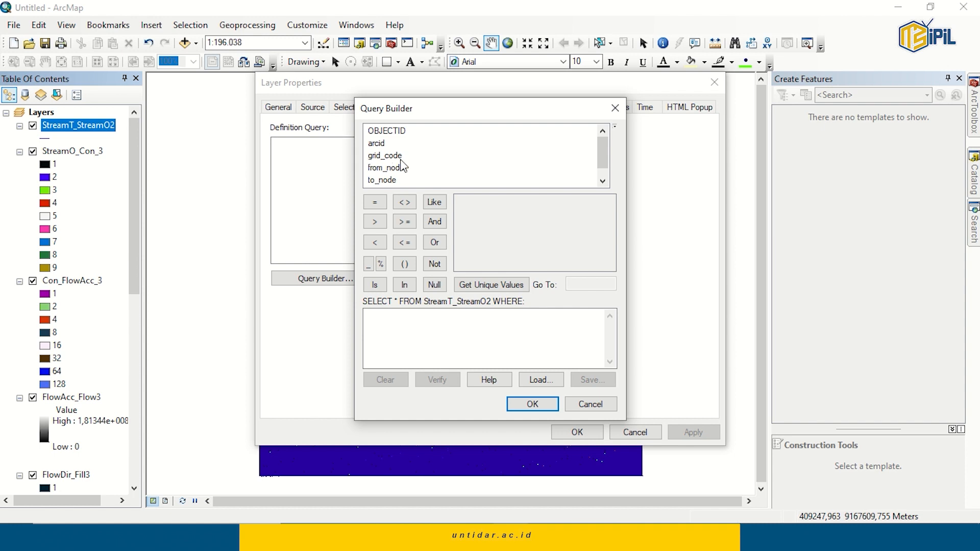
double_click(391, 157)
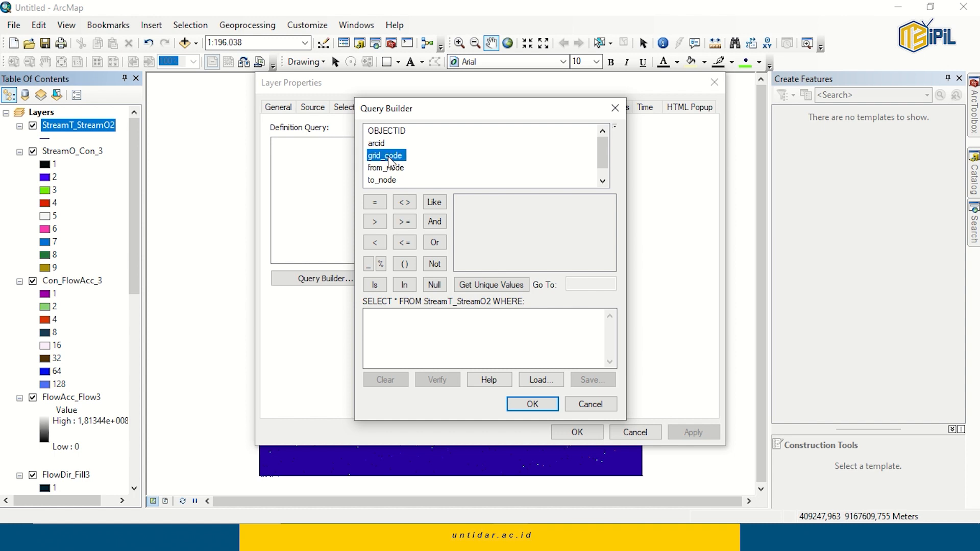
click(404, 202)
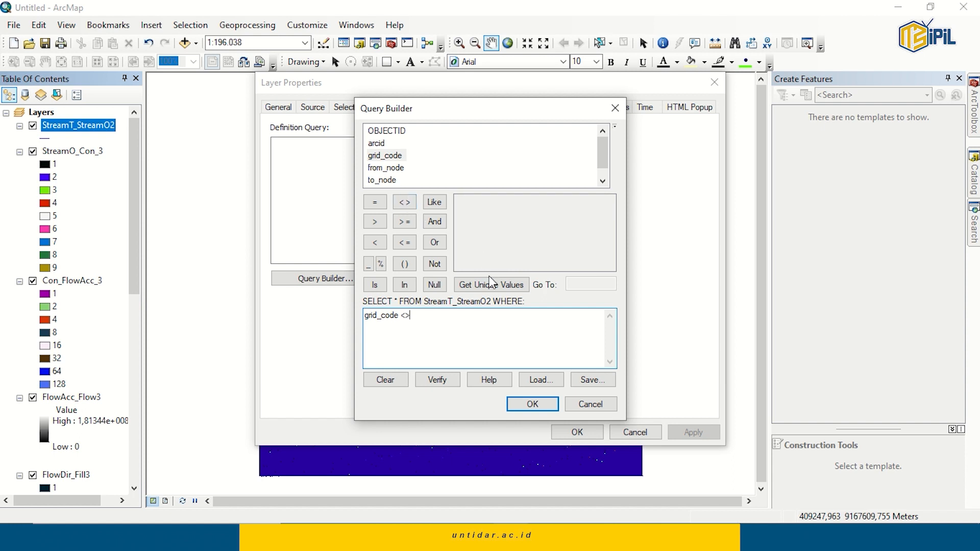
click(479, 283)
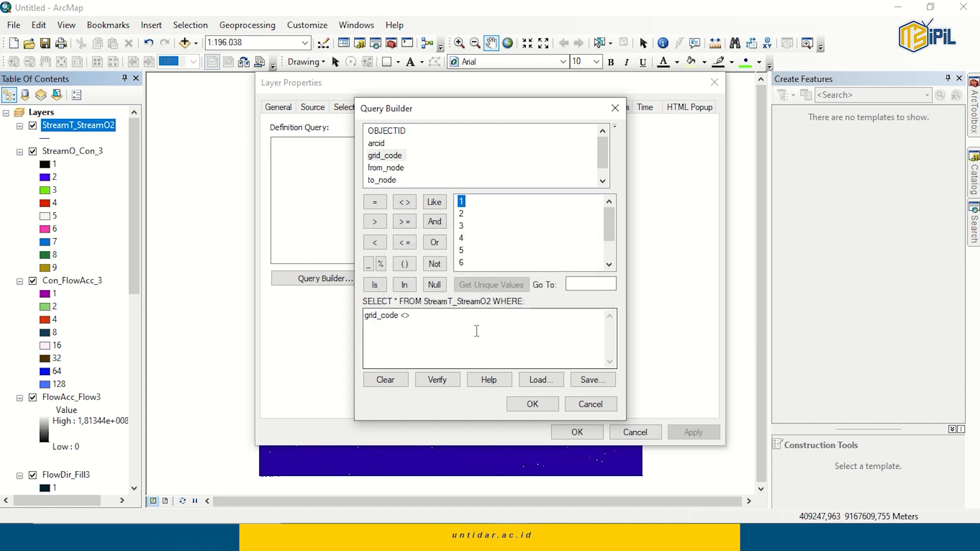
double_click(463, 202)
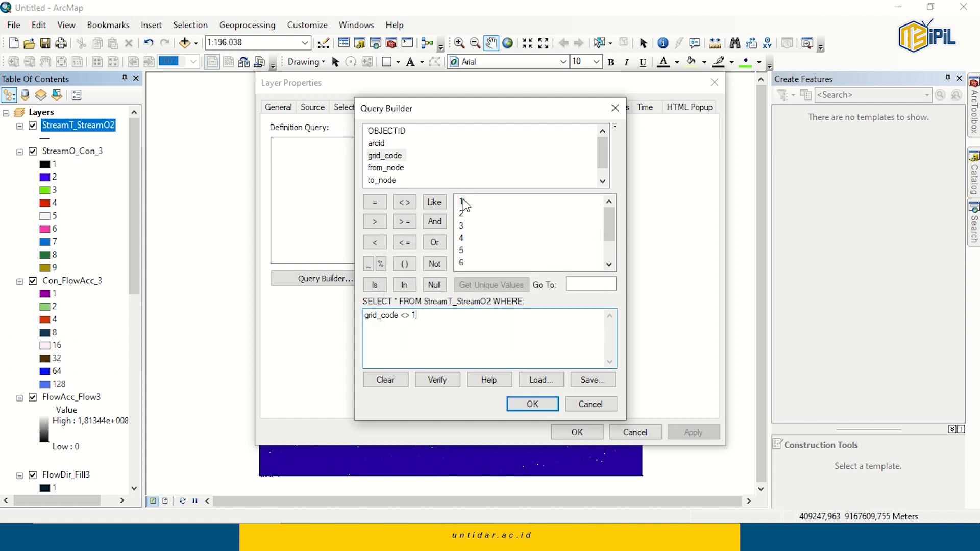
Extend the definition query with AND grid_code <> 2 AND grid_code <> 3, and apply it to the layer
click(436, 223)
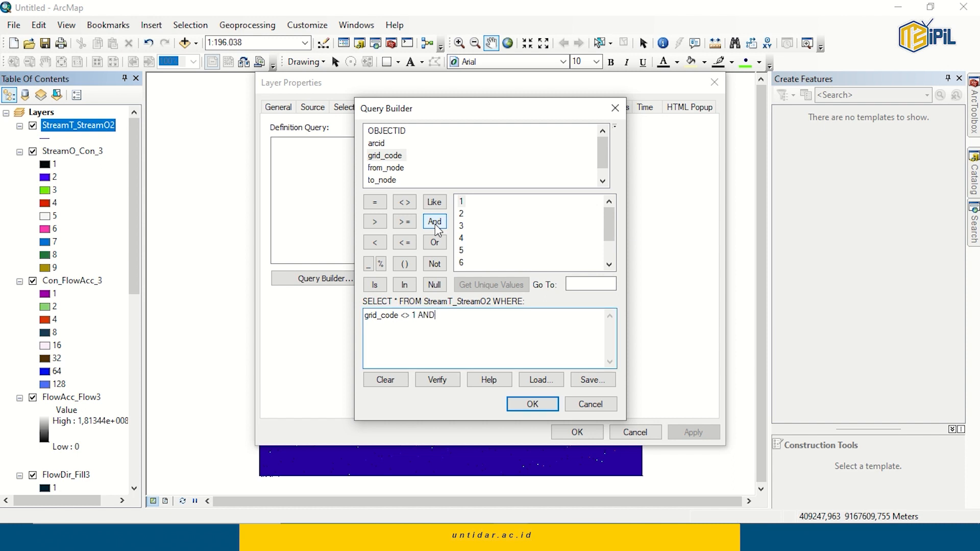
double_click(391, 161)
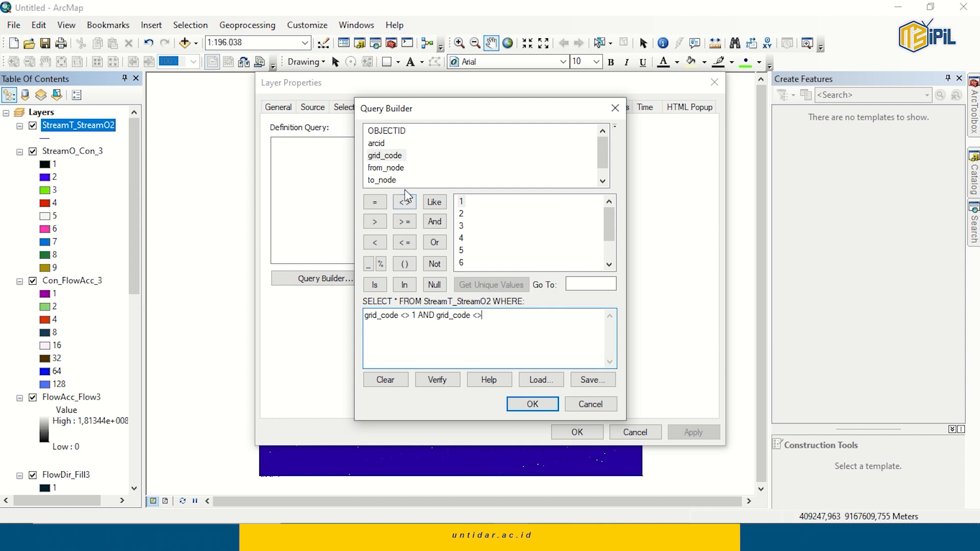
double_click(462, 214)
click(442, 221)
click(387, 158)
double_click(387, 157)
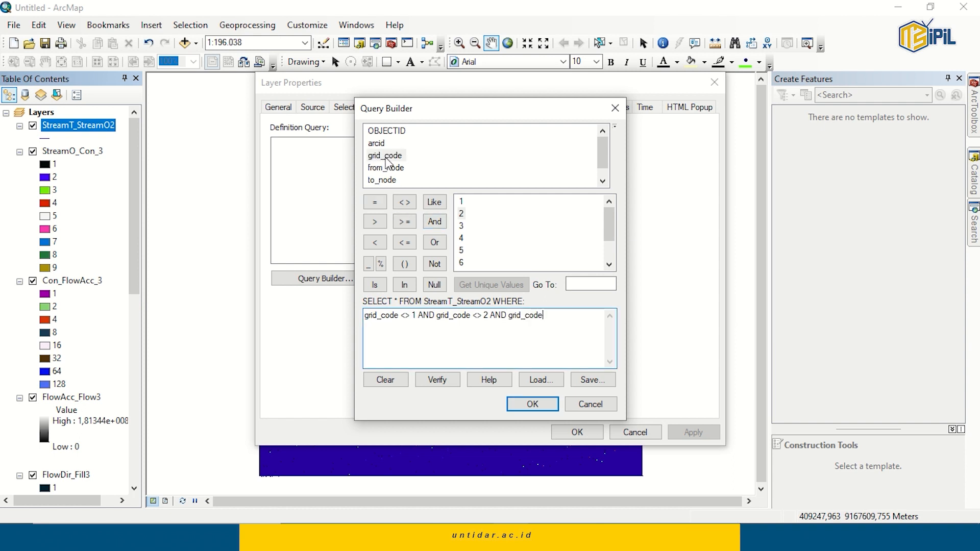
click(405, 203)
double_click(461, 226)
click(532, 403)
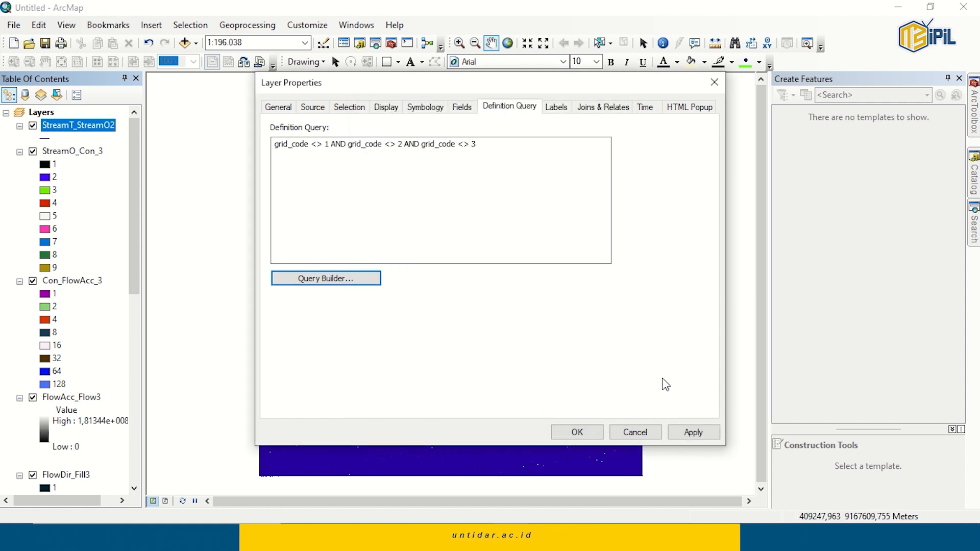
click(688, 432)
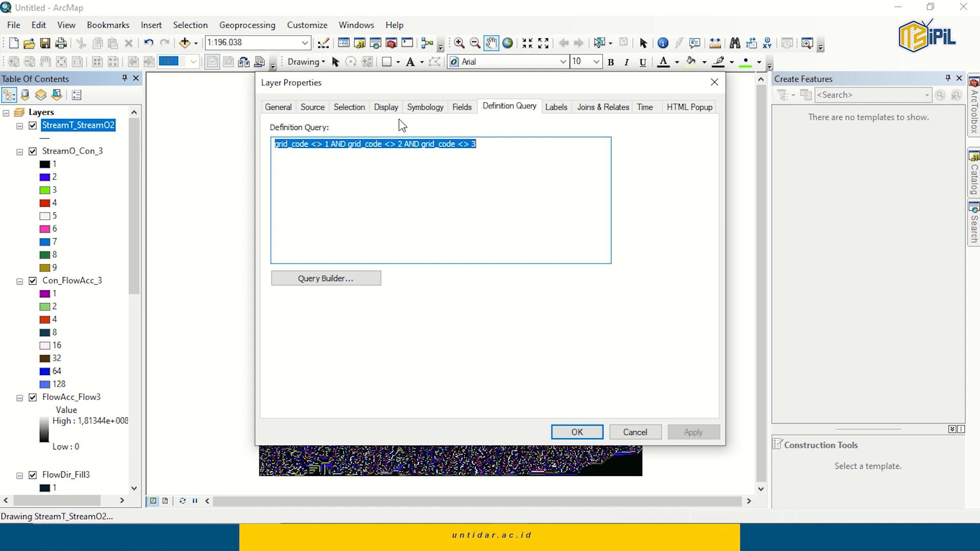
Symbolize the StreamT_StreamO2 layer by quantities with graduated symbols, using grid_code as the value field
click(423, 110)
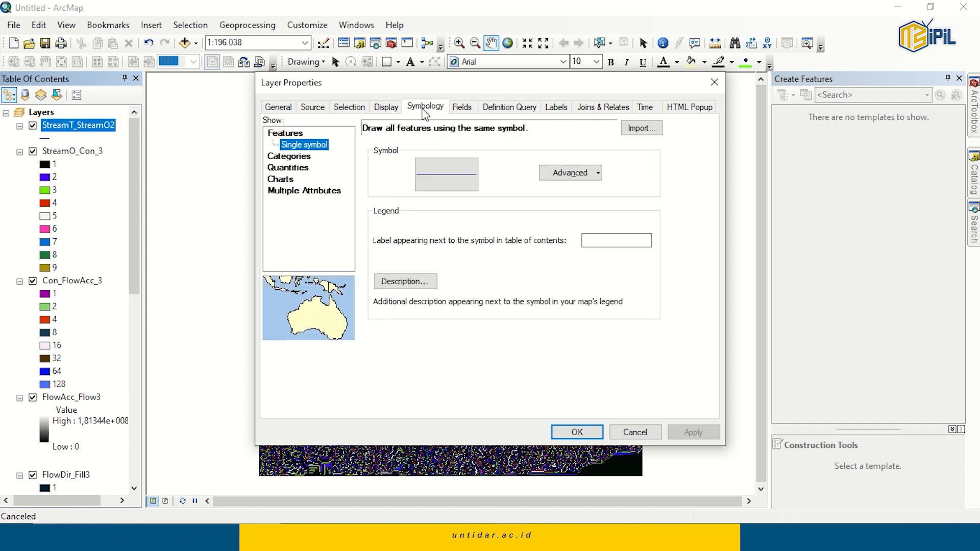
click(287, 167)
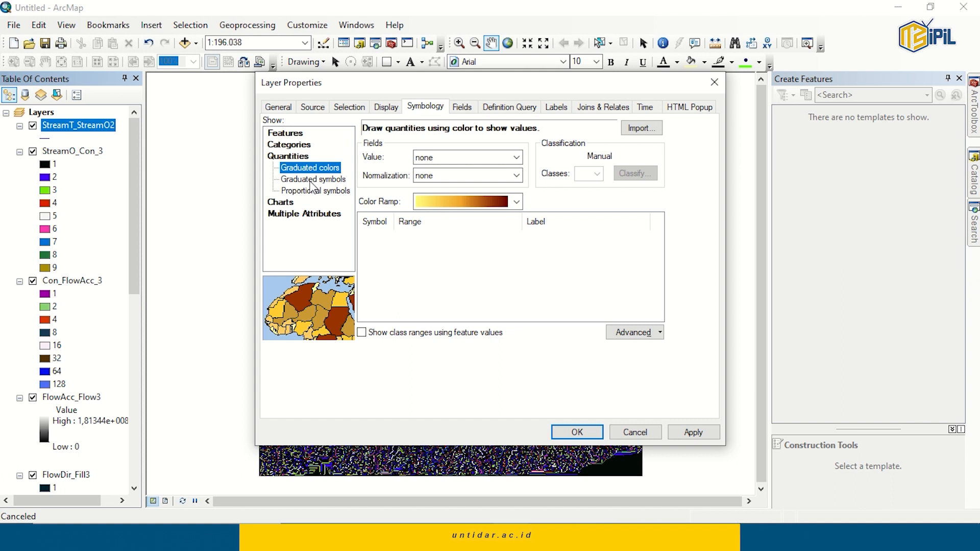
click(313, 179)
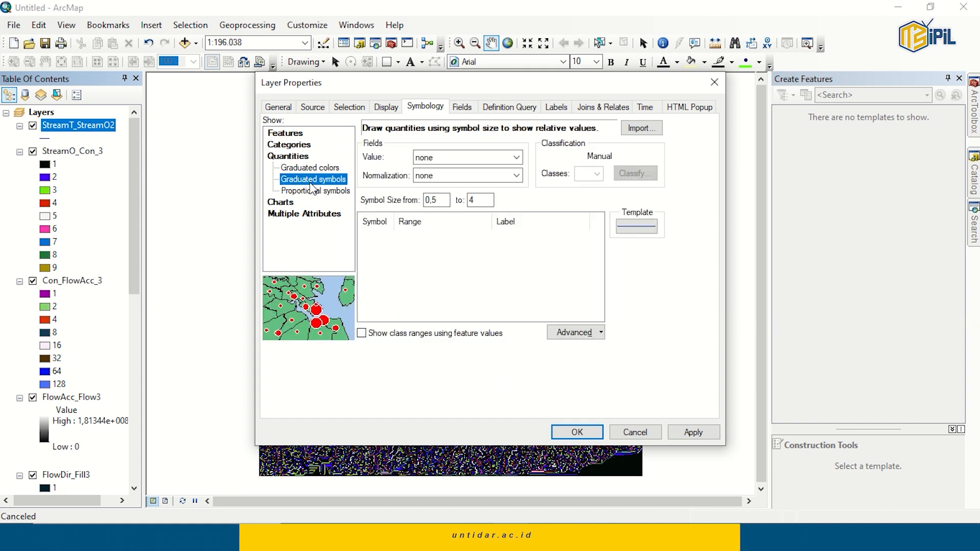
click(516, 158)
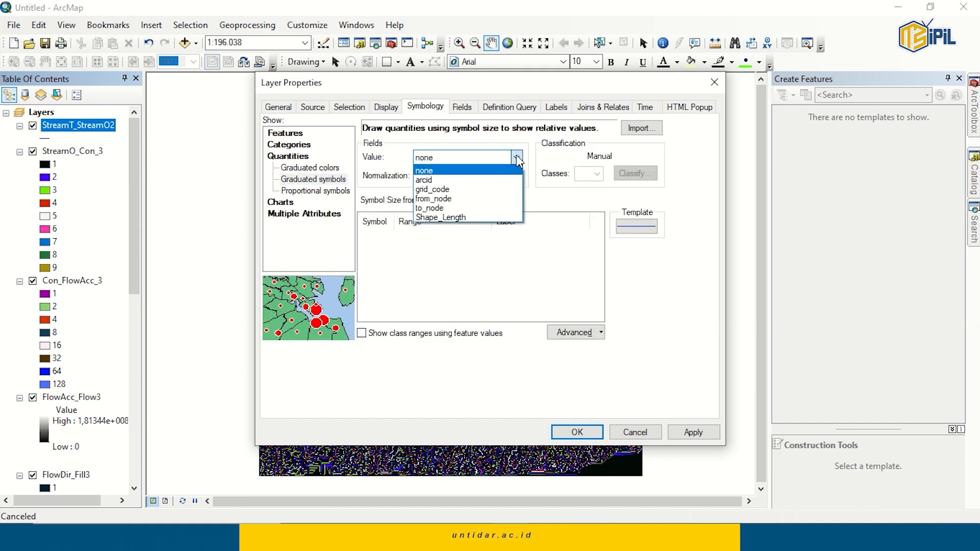
click(450, 189)
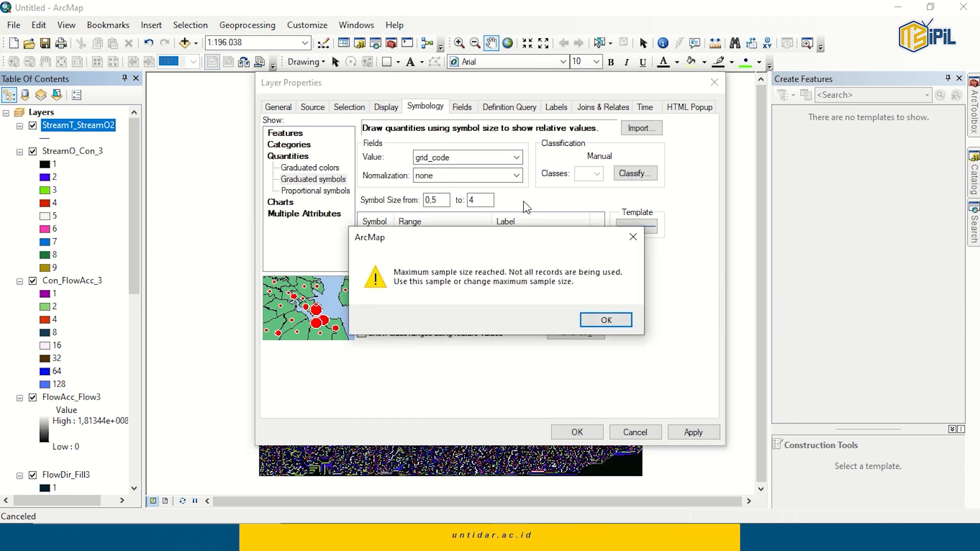
click(619, 320)
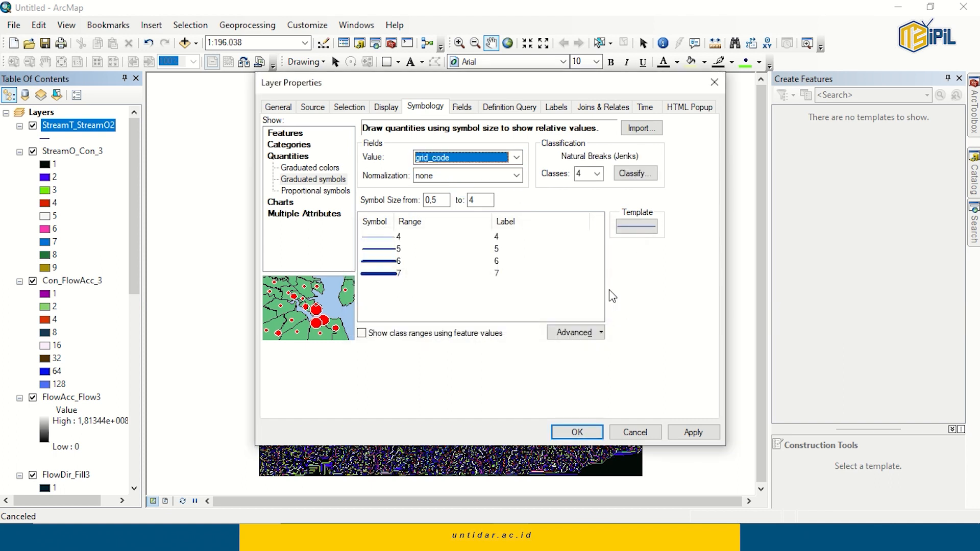
Set the upper limit of the graduated symbol size to 2 and apply the River line style as the symbol template for the stream layer
click(487, 205)
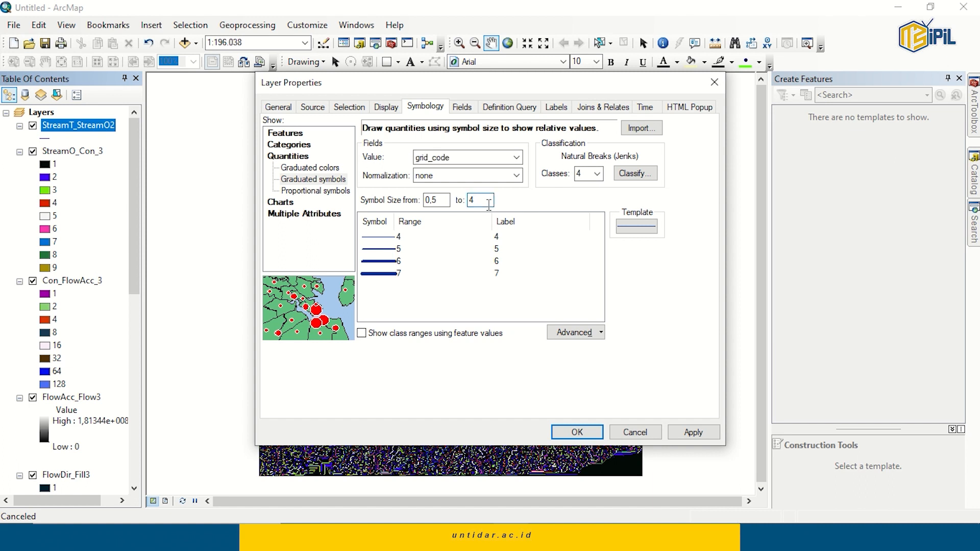
text(2)
click(445, 203)
click(491, 203)
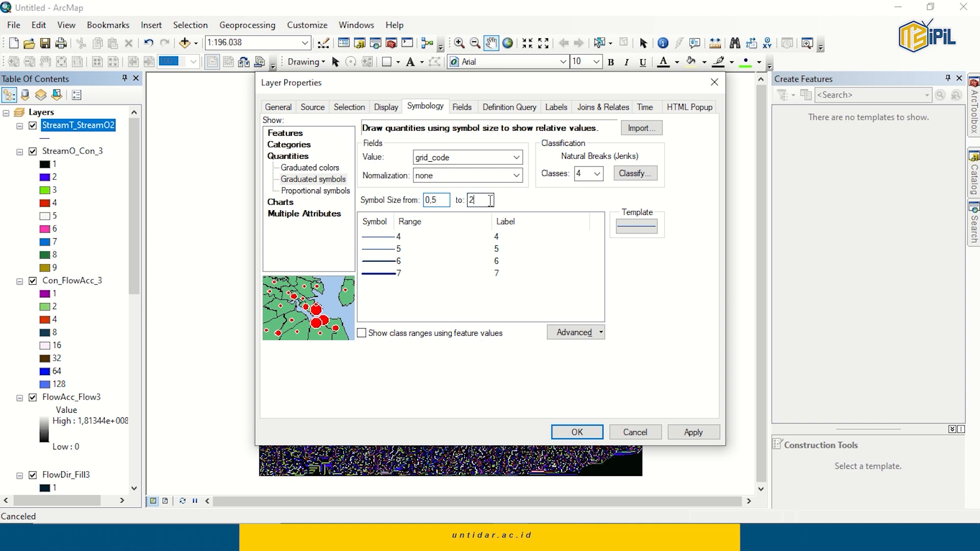
click(633, 227)
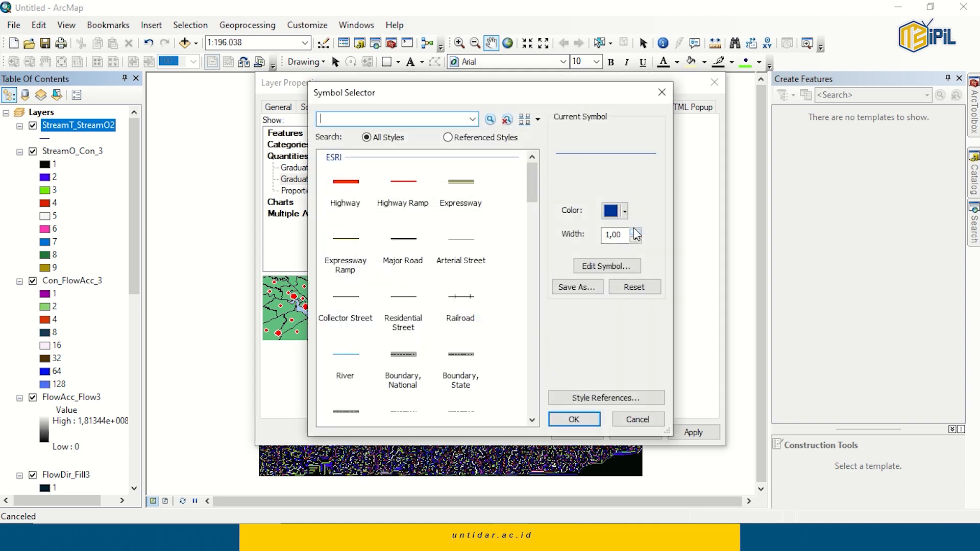
click(345, 357)
click(574, 418)
click(576, 432)
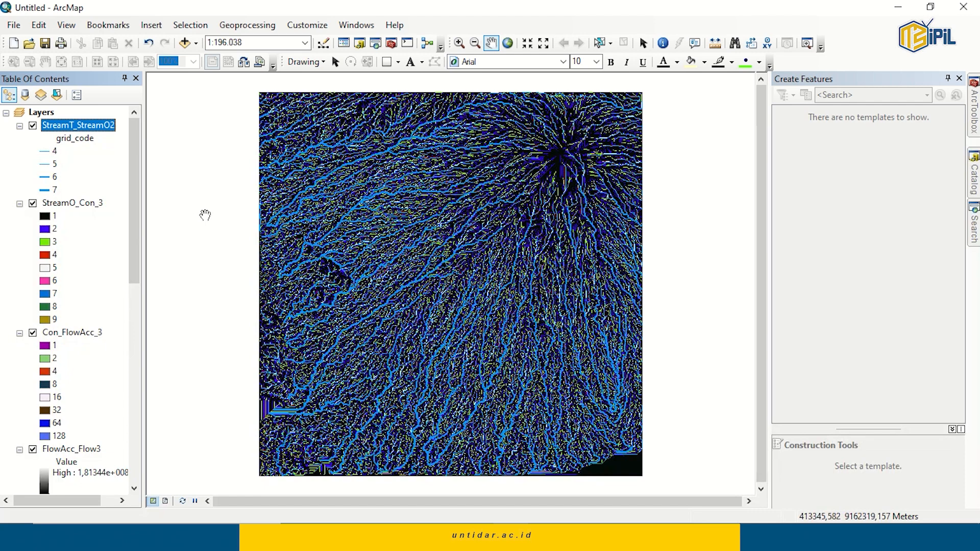
Turn off the visibility of the StreamT_StreamO2, StreamO_Con_3 and Con_FlowAcc_3 layers
click(33, 126)
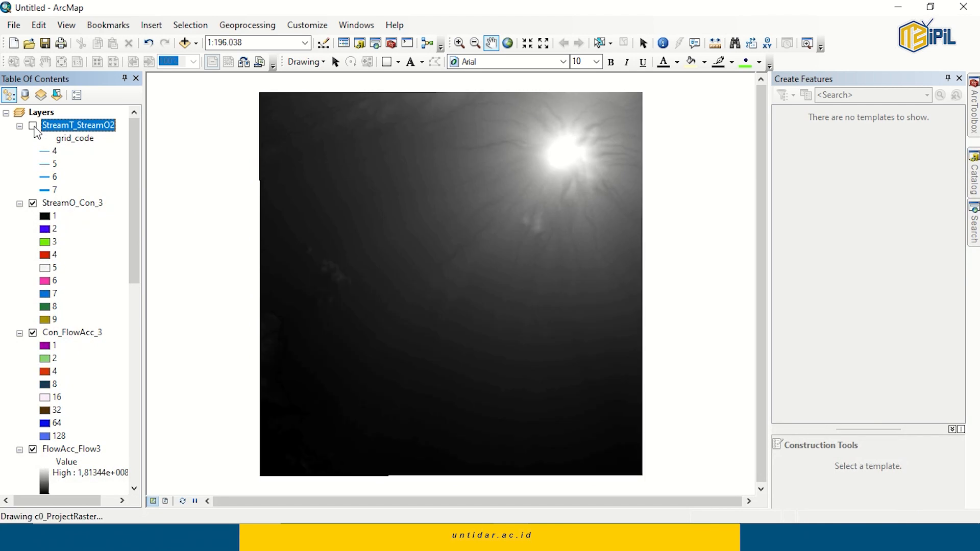
click(32, 203)
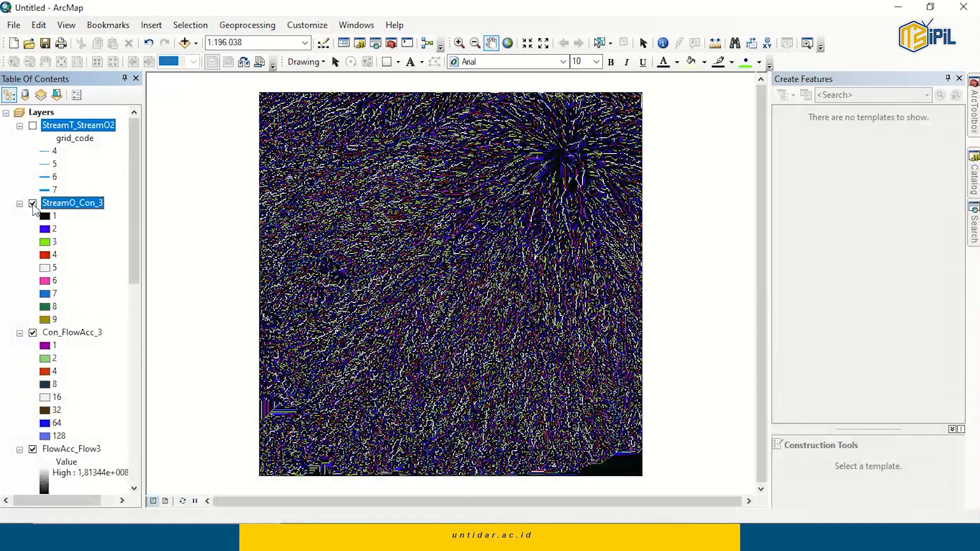
click(33, 334)
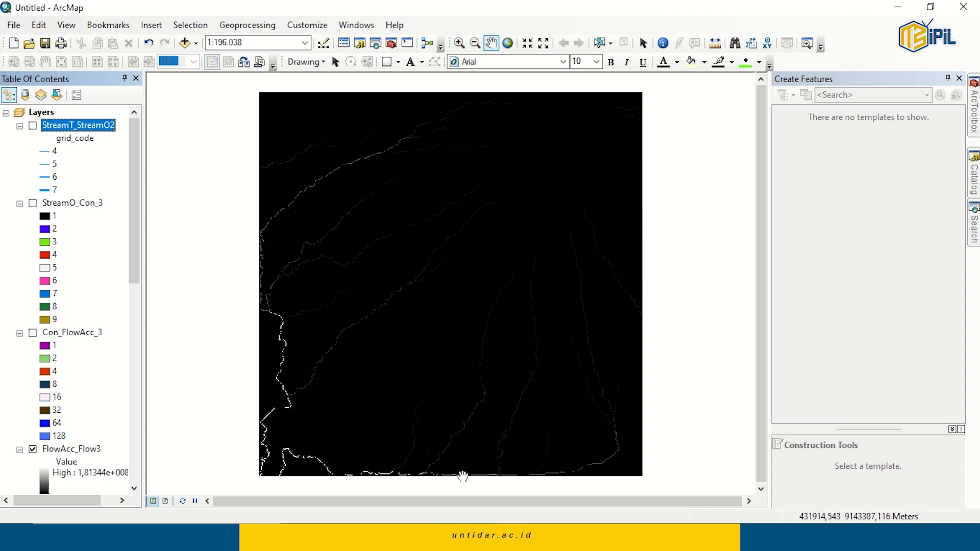
Switch to the Notepad notes and highlight the coordinates of the case study location
click(454, 537)
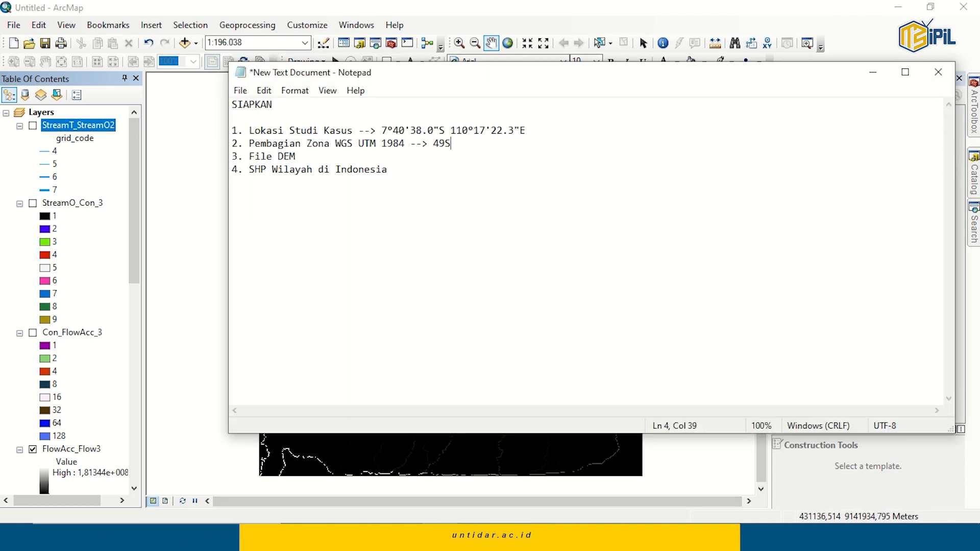
click(384, 129)
key(shift+Home)
key(shift+End)
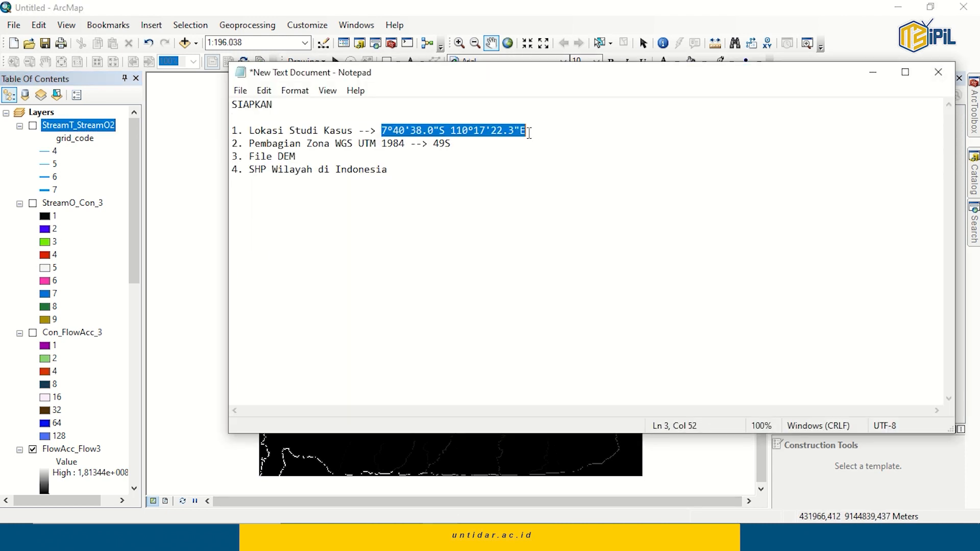
click(533, 136)
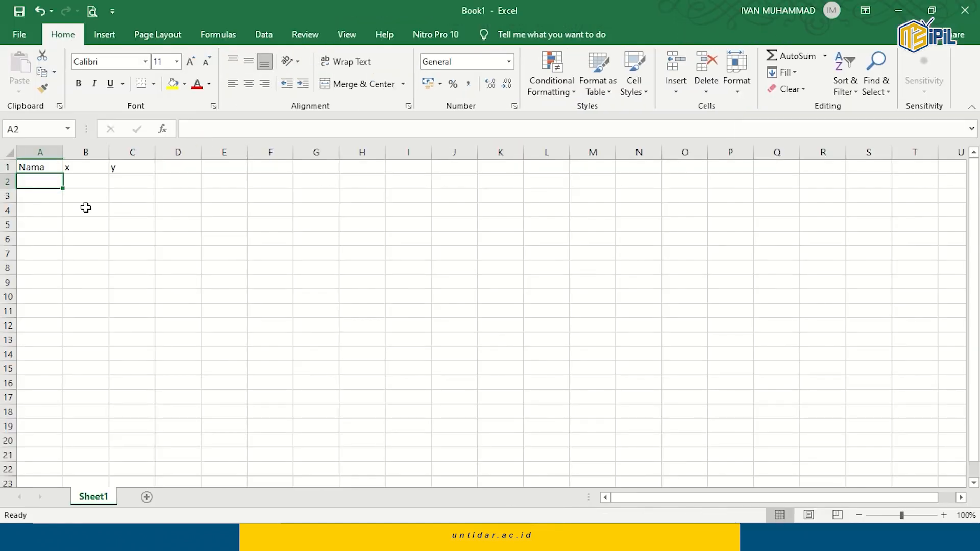
In Excel, enter Bendungan Krasak in cell A2 under Nama and fit column A to its contents
text(Ben)
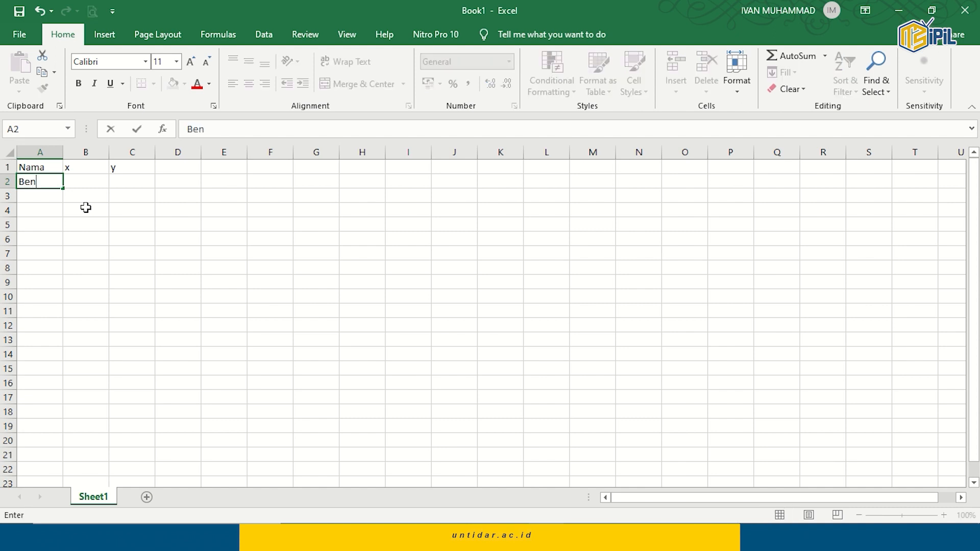
text(dungan Krasak)
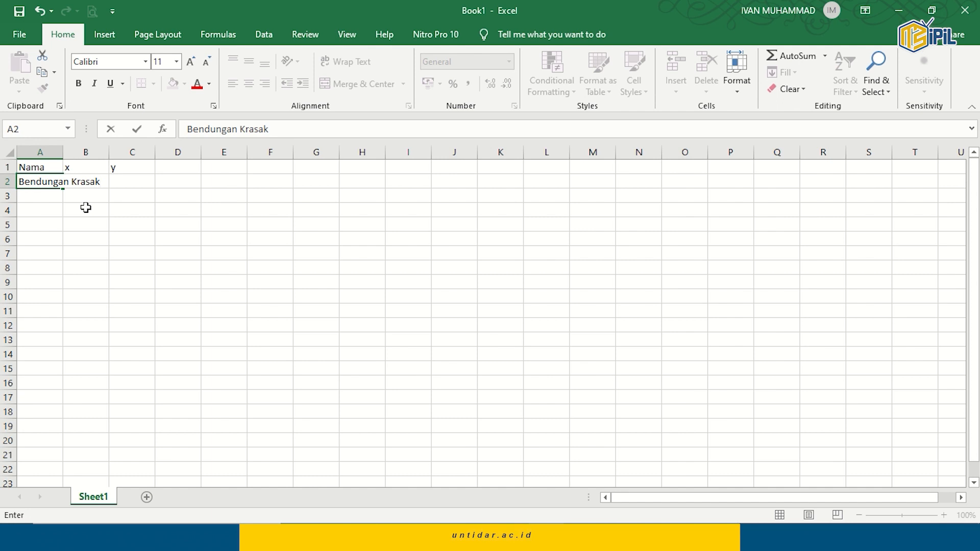
key(Tab)
double_click(63, 152)
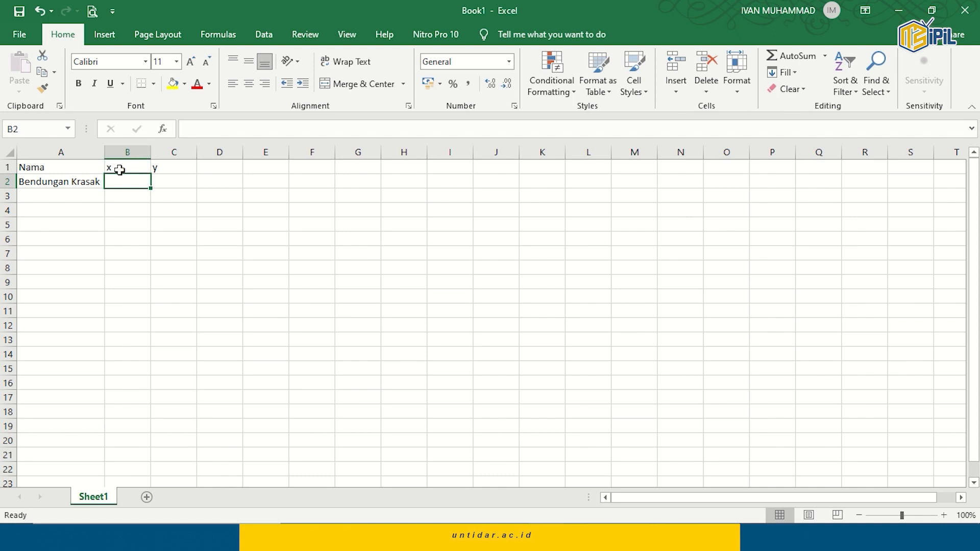
Return to Notepad and check the latitude and longitude needed for the coordinate conversion
key(alt+Tab)
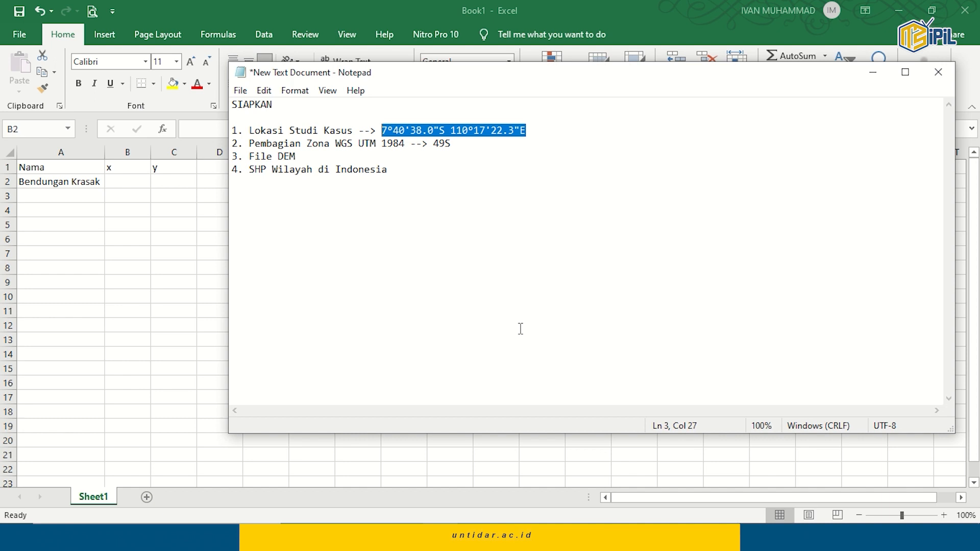
drag(381, 131, 526, 132)
drag(528, 132, 528, 131)
On the Convert Geographic Units web page, enter the latitude as 7 degrees, 40 minutes, 38 seconds in the S/- hemisphere
click(387, 538)
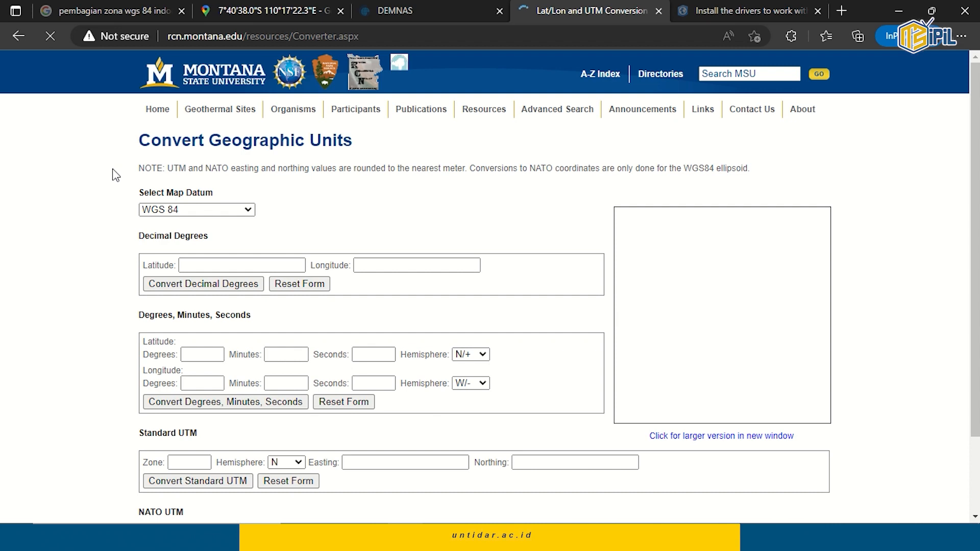
scroll(113, 170, down, 2)
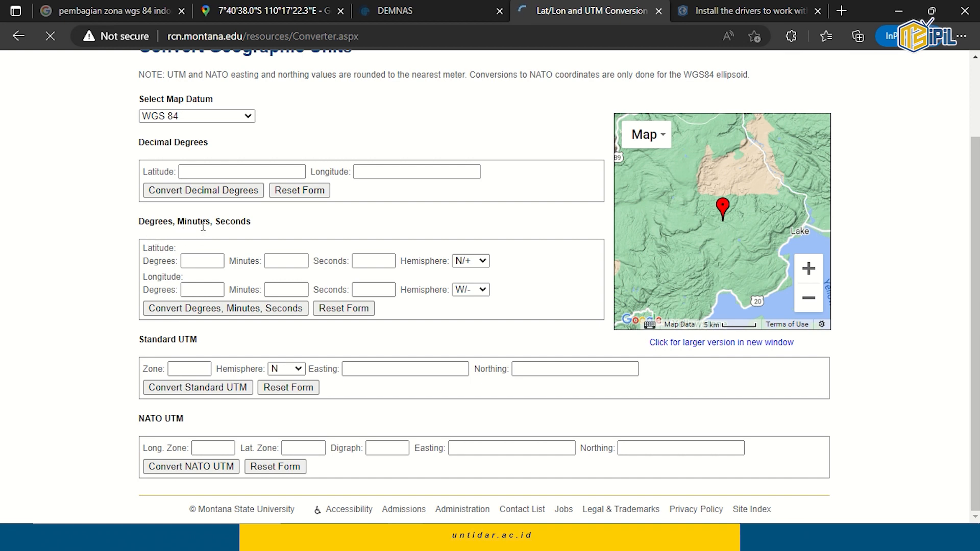
click(201, 263)
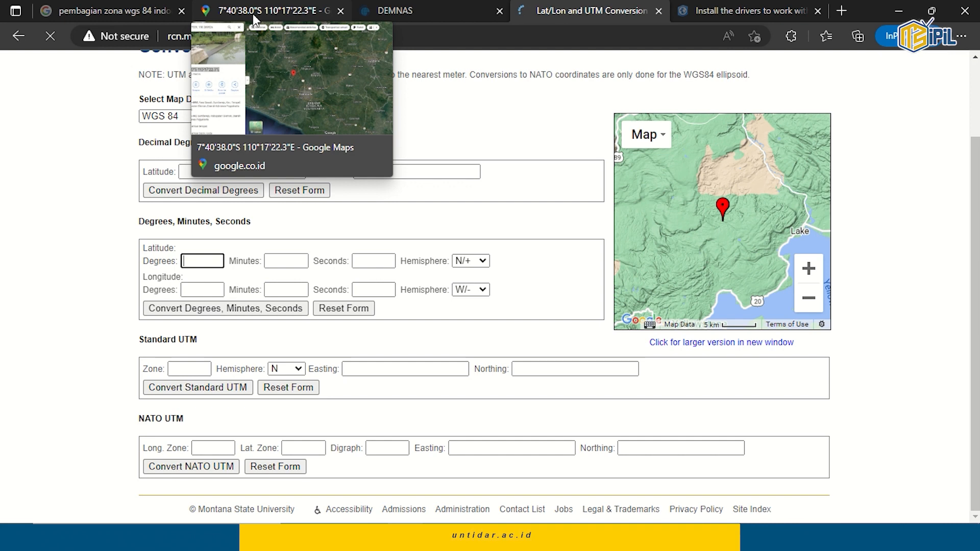
text(7)
key(Tab)
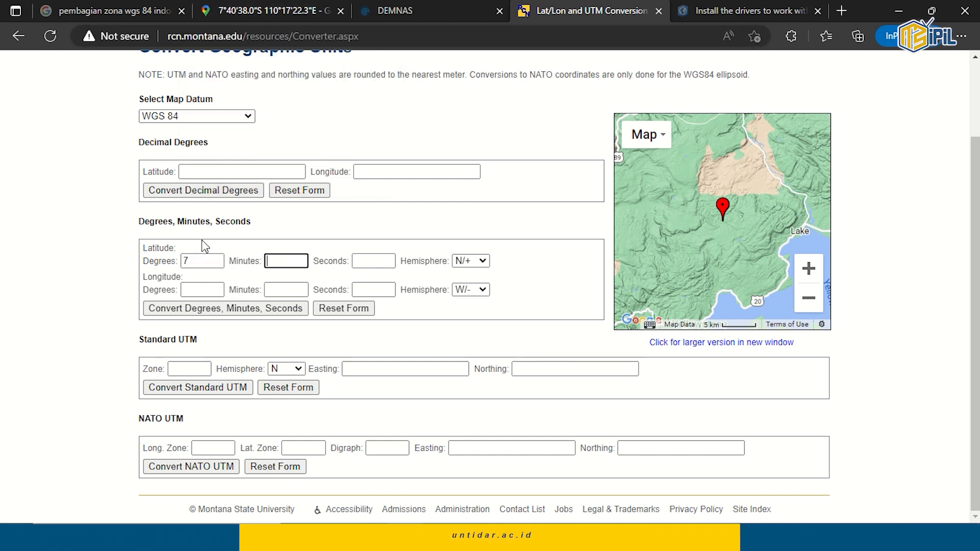
text(40)
key(Tab)
text(38)
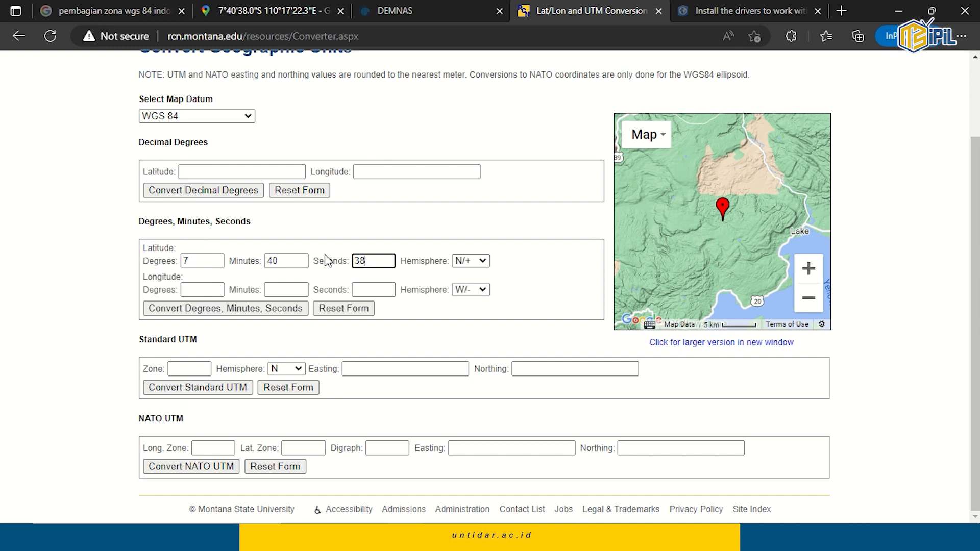
click(480, 261)
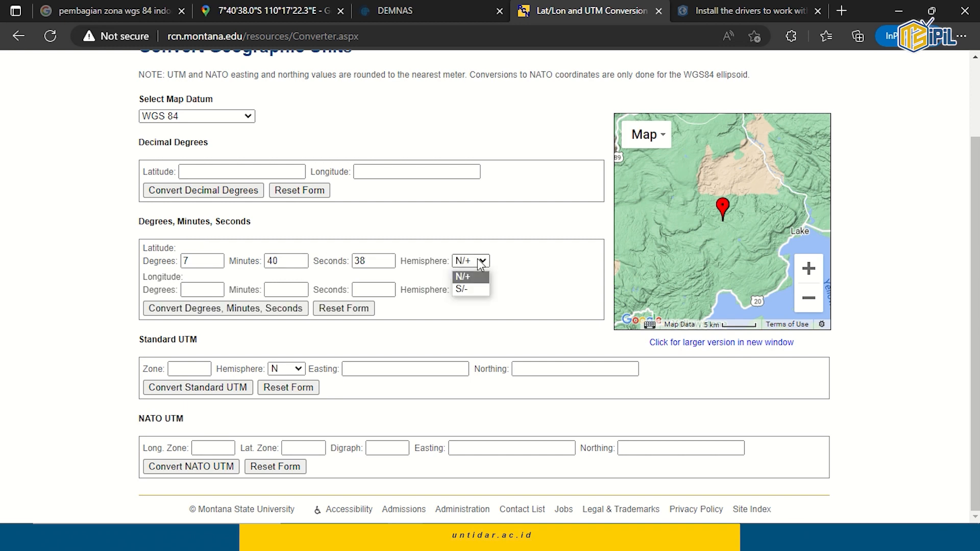
click(465, 289)
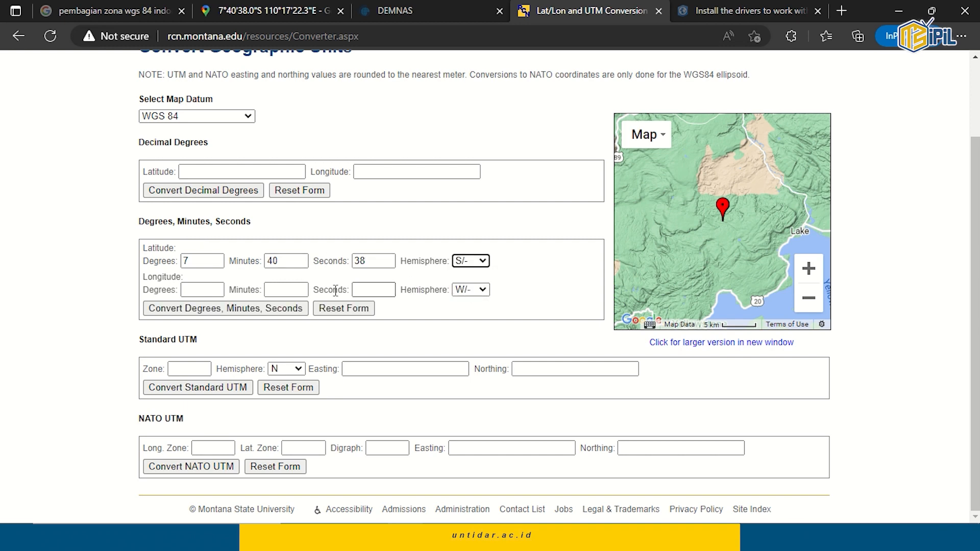
Enter the longitude as 110 degrees, 17 minutes, 22.3 seconds in the E/+ hemisphere and convert the coordinates
click(194, 290)
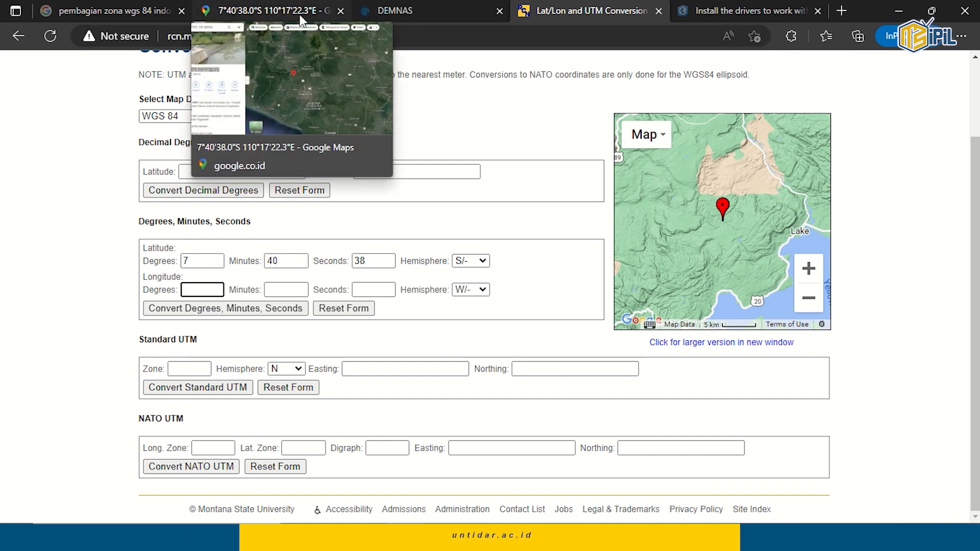
text(110)
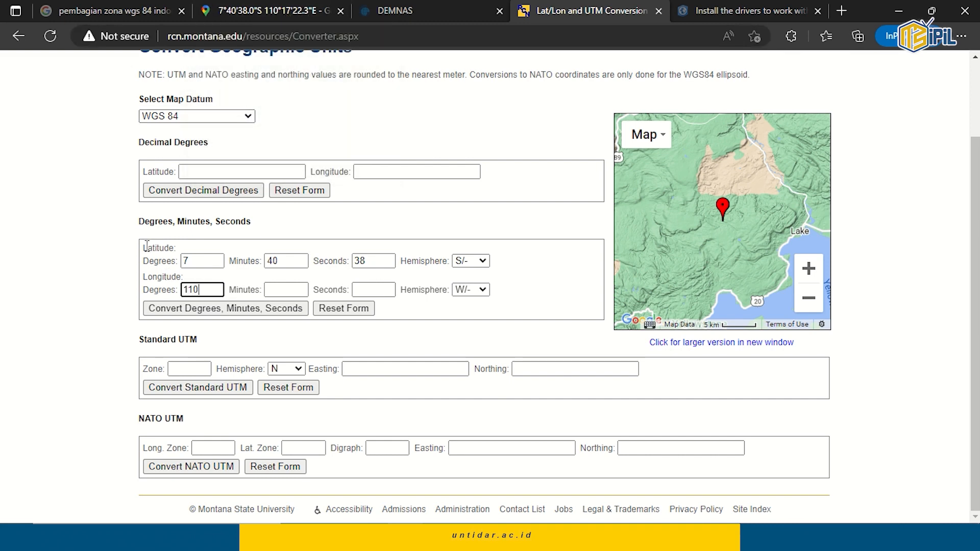
key(Tab)
text(17)
key(Tab)
text(2)
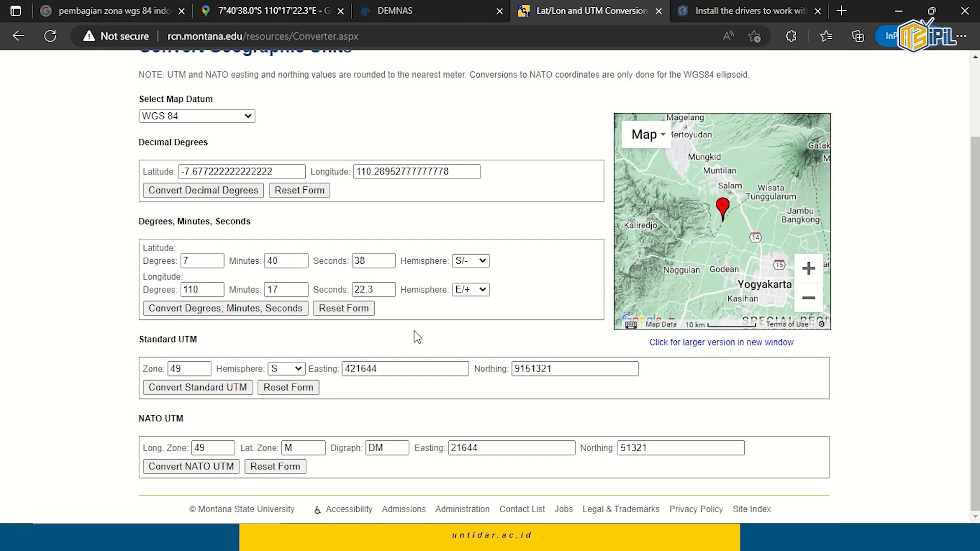
Copy the Standard UTM easting 421644 and northing 9151321 into the x and y cells of the Bendungan Krasak row in Excel
drag(142, 343, 205, 345)
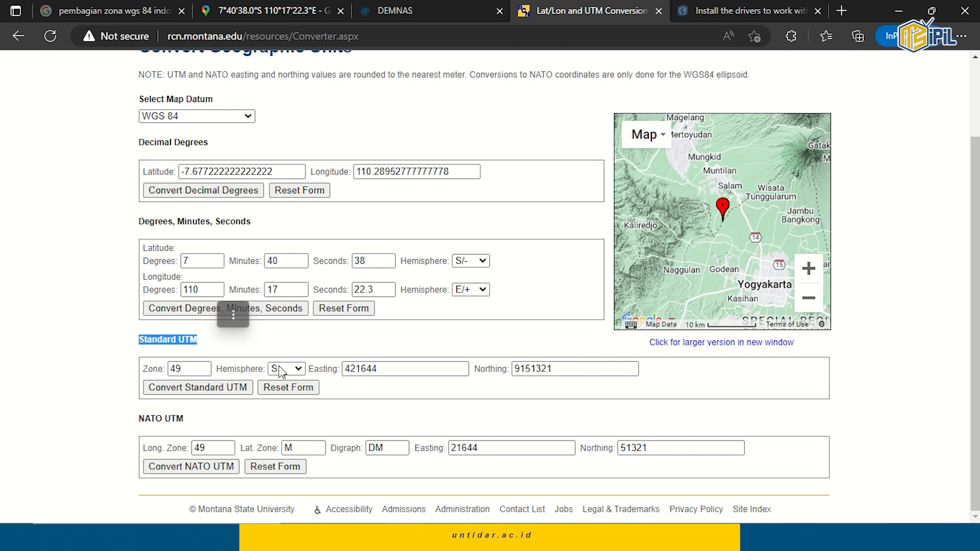
click(266, 344)
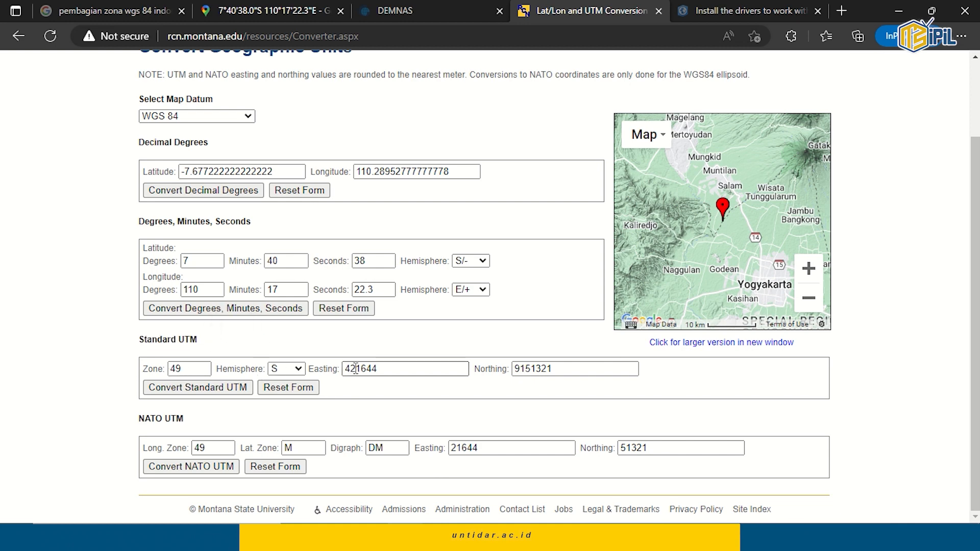
drag(346, 368, 396, 369)
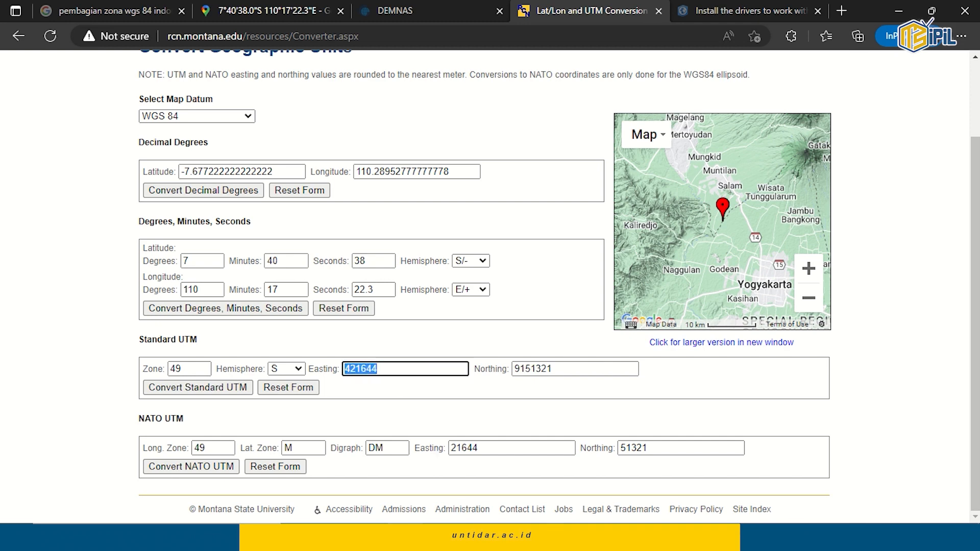
key(alt+Tab)
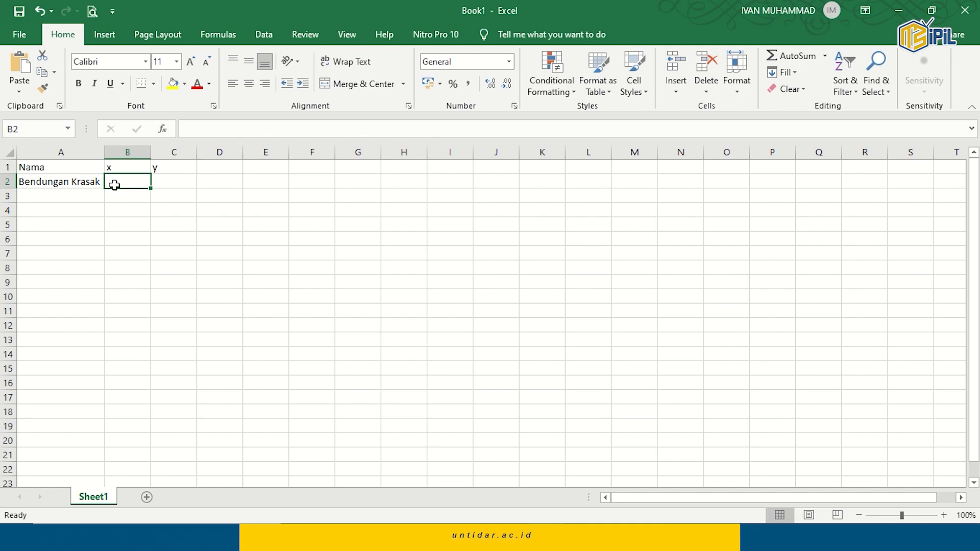
key(alt+Tab)
click(532, 369)
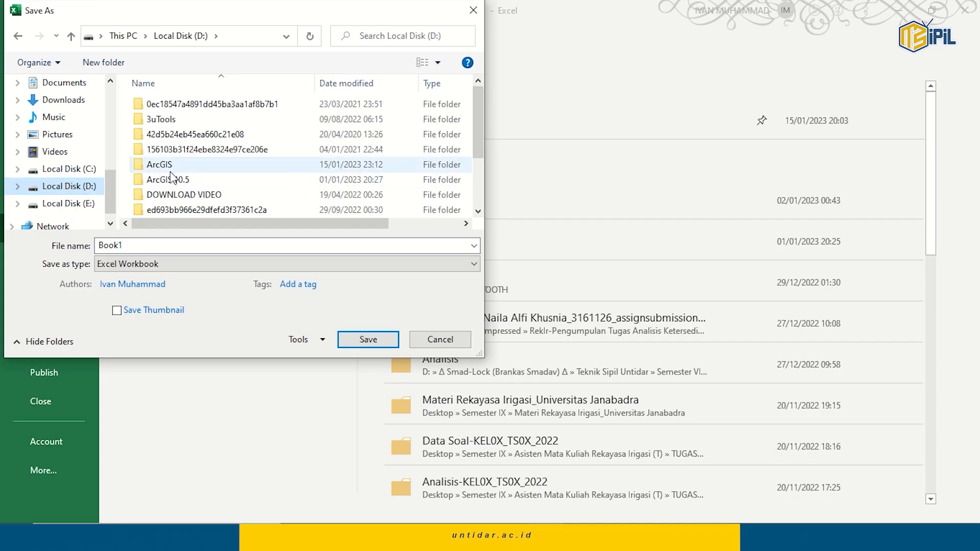
Save the workbook as Koord Bend Krasak in the D:\ArcGIS folder, name its sheet Bendungan Krasak, and close it with the changes saved
double_click(165, 165)
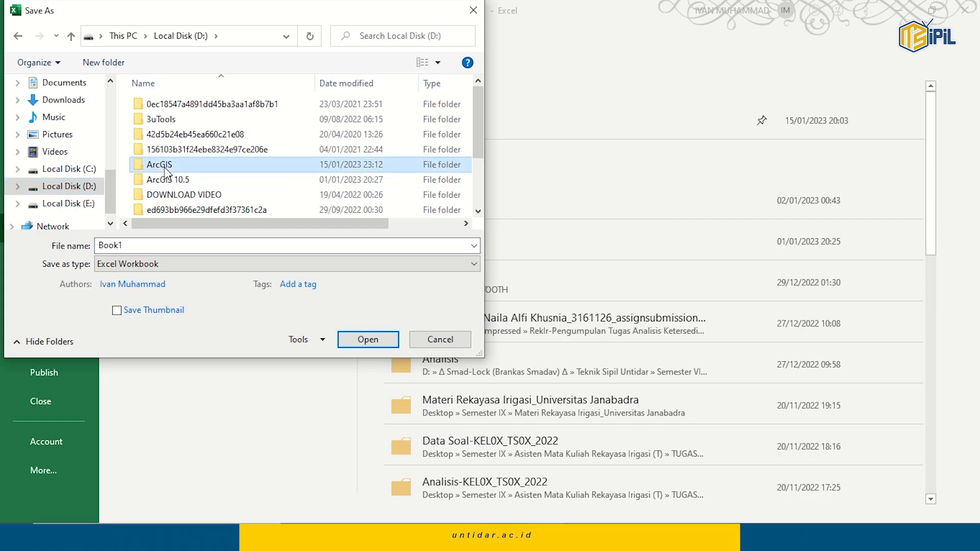
double_click(179, 244)
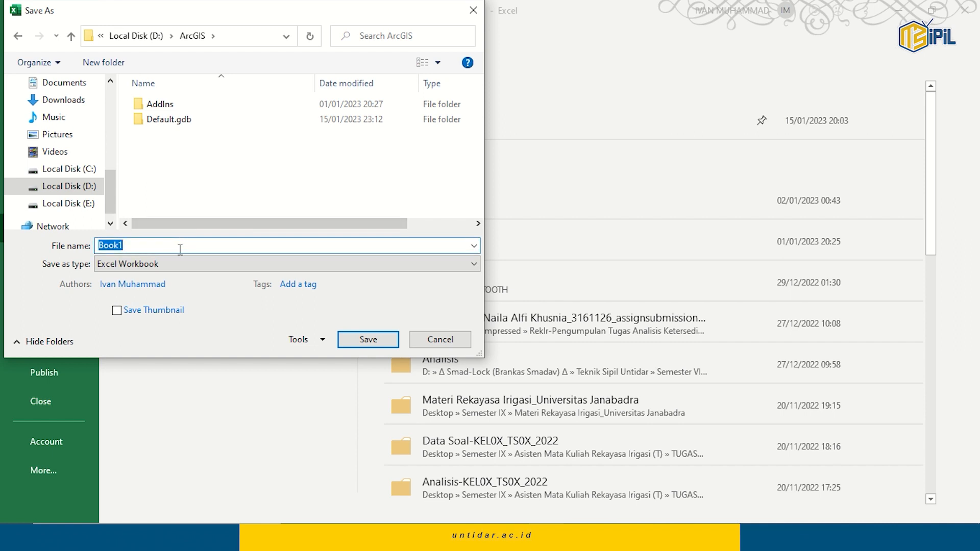
text(K)
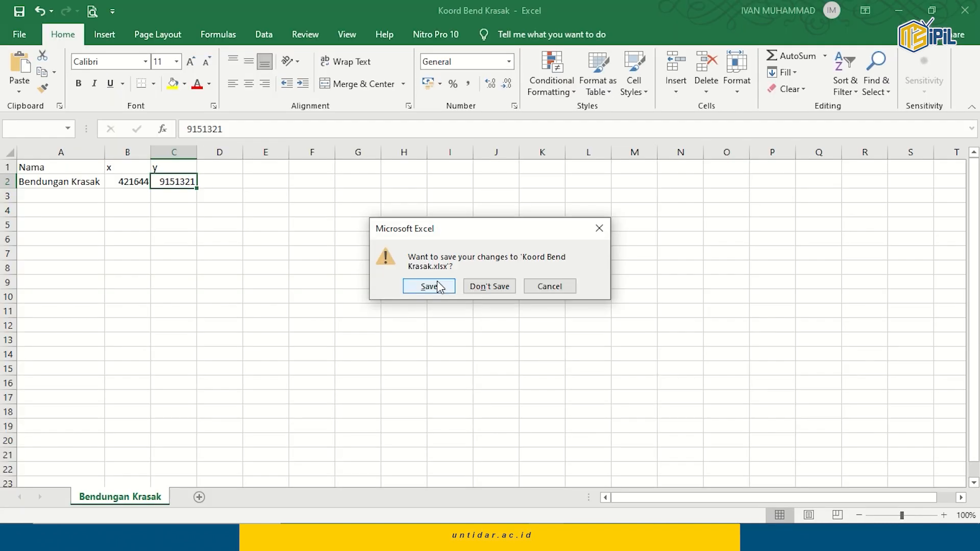
click(436, 284)
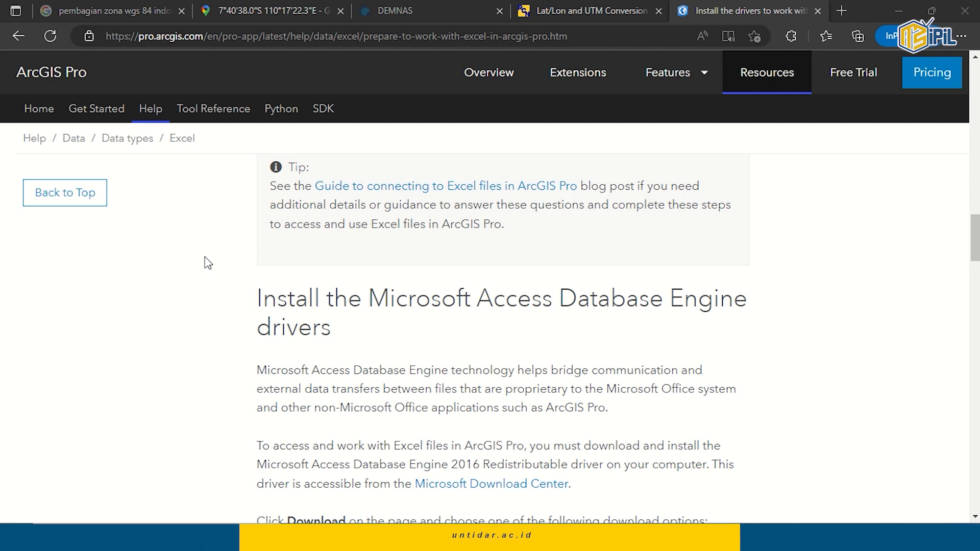
scroll(208, 263, down, 4)
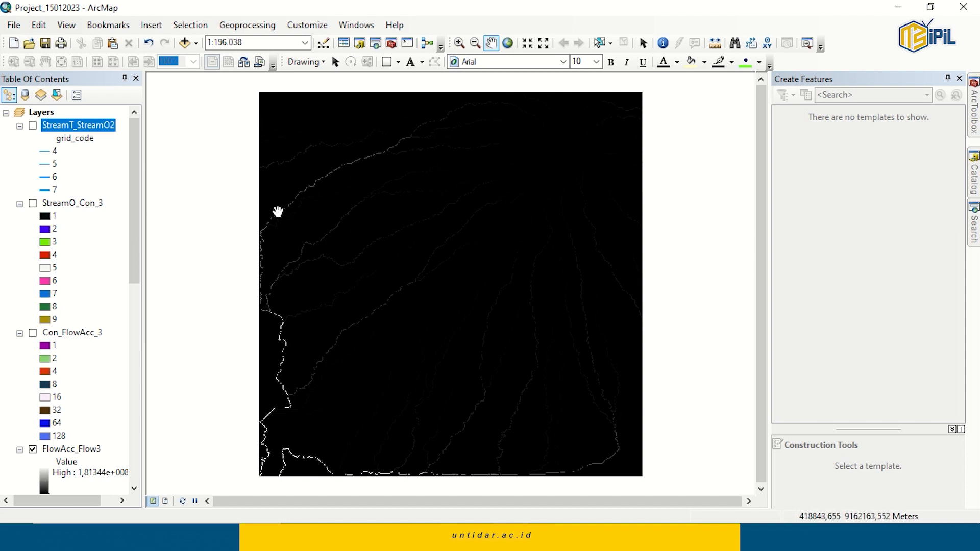
In ArcMap, add the 'Bendungan Krasak$' sheet of Koord Bend Krasak.xlsx from D:\ArcGIS as XY data, with x and y as coordinate fields
click(14, 29)
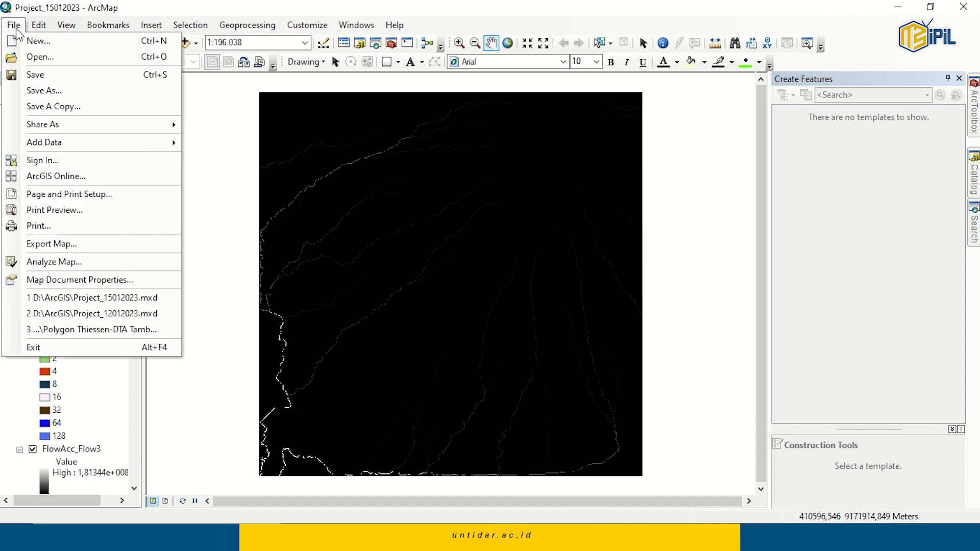
mouse_move(61, 143)
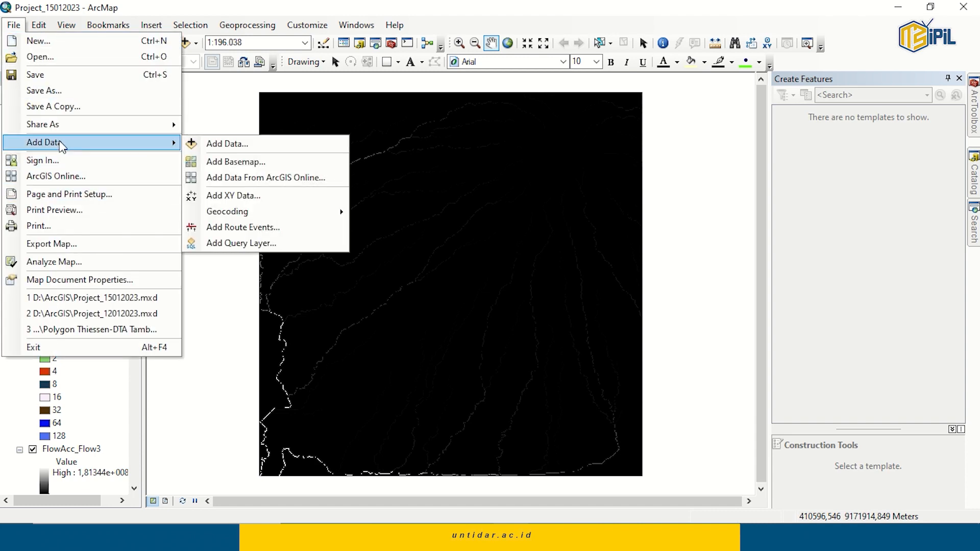
click(241, 199)
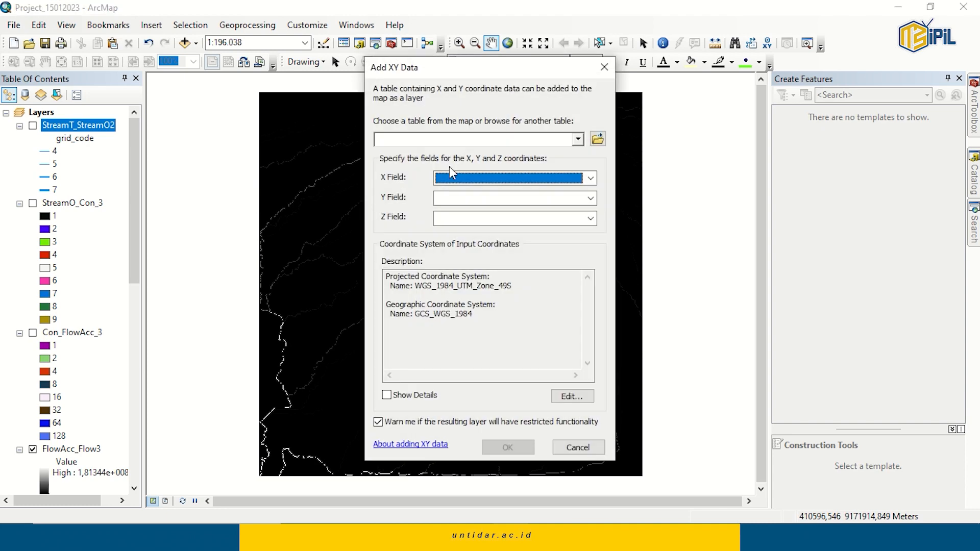
click(591, 137)
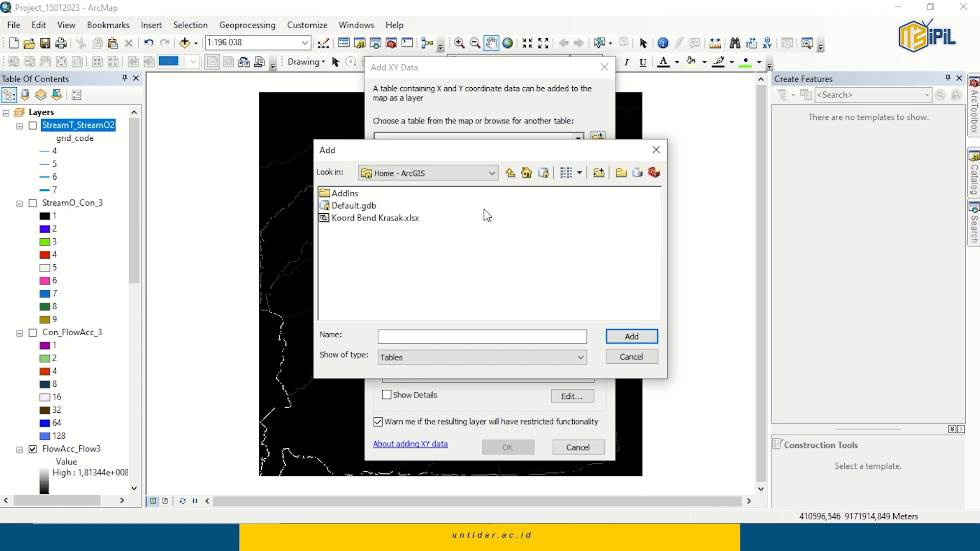
click(526, 174)
click(375, 218)
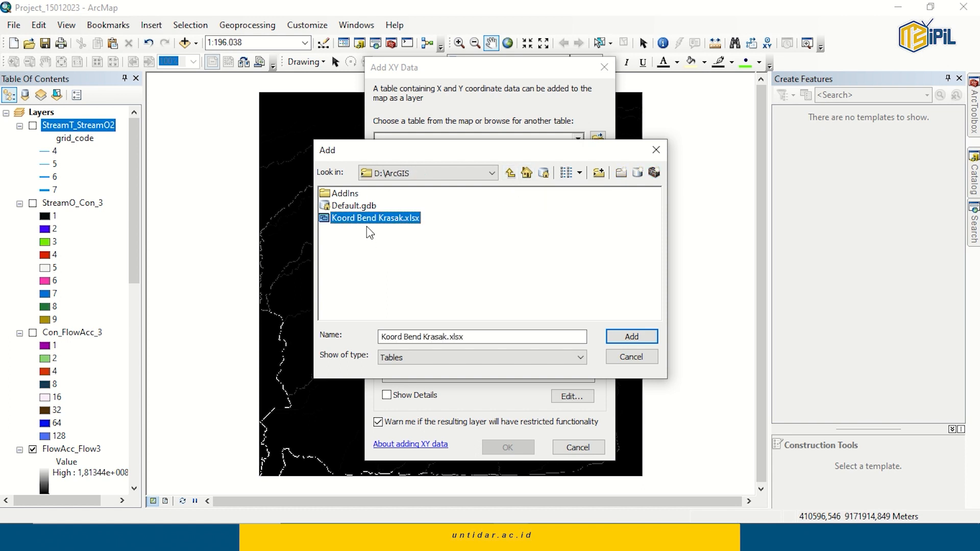
click(628, 337)
click(364, 194)
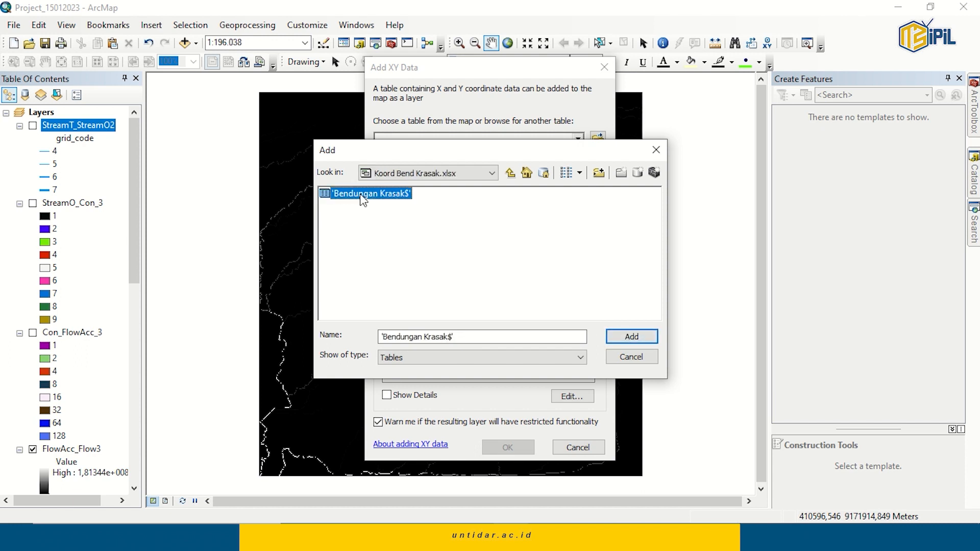
click(629, 337)
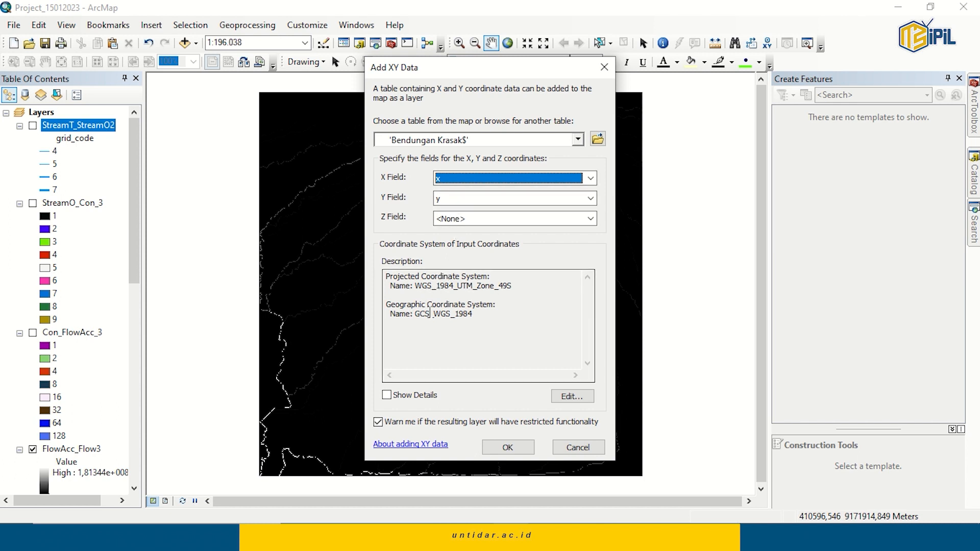
click(507, 448)
click(545, 345)
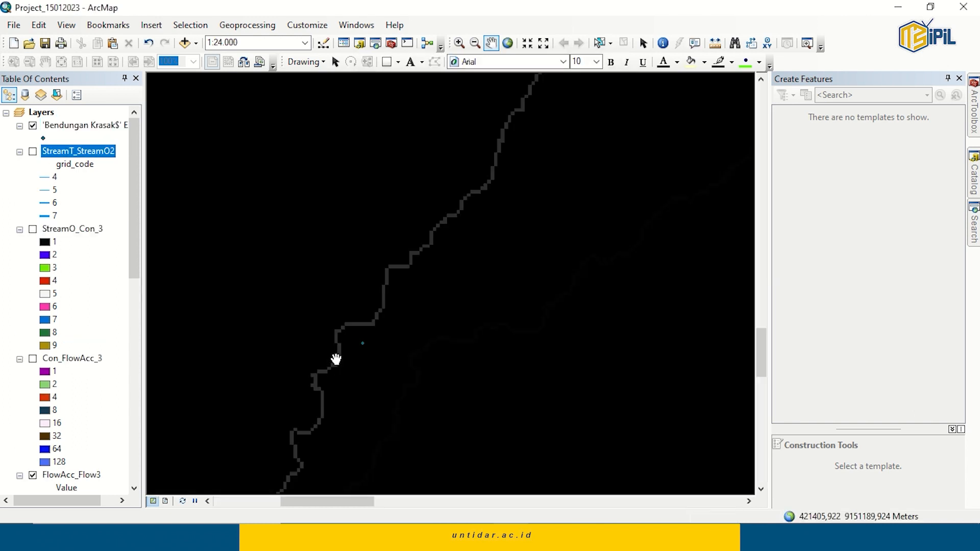
Draw a marker graphic on the flow accumulation stream cell just west of the Bendungan Krasak point
scroll(342, 345, down, 3)
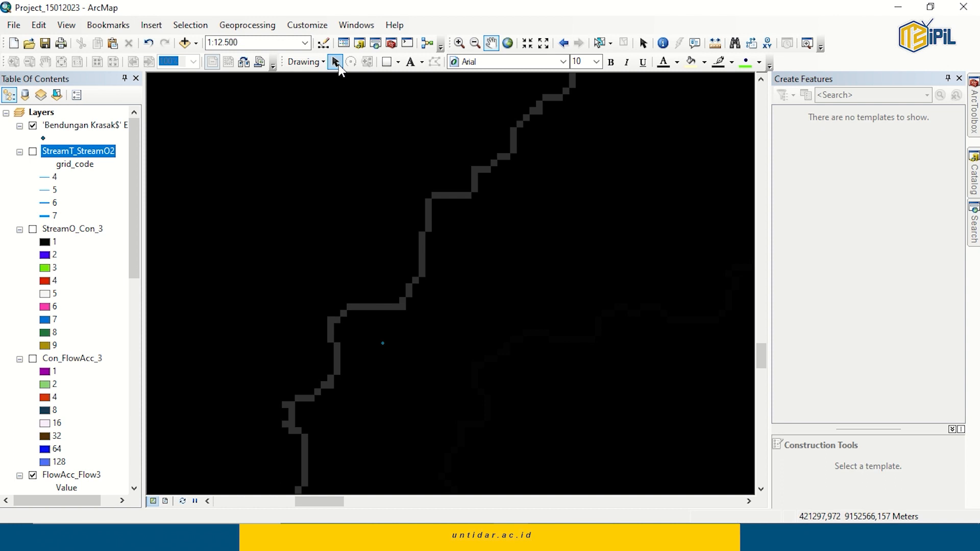
click(401, 65)
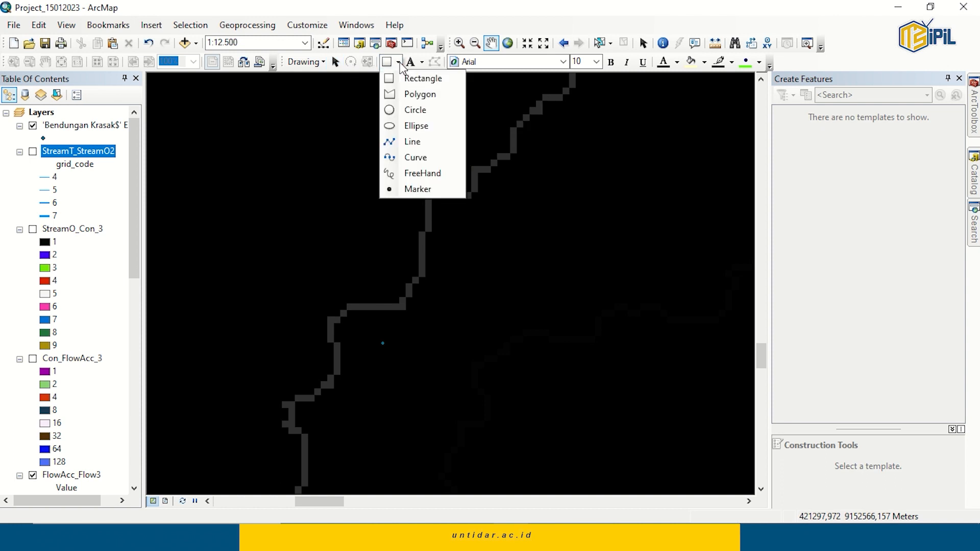
click(416, 190)
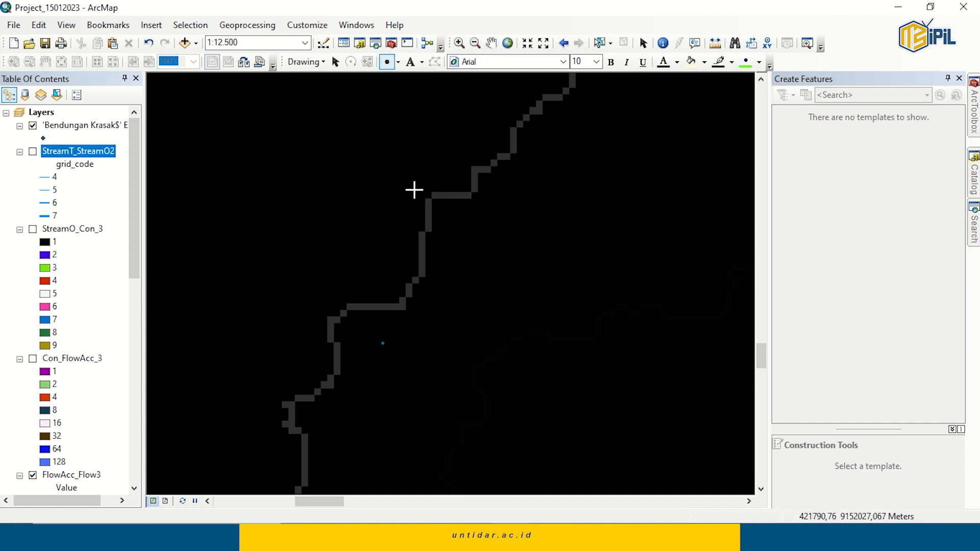
scroll(341, 341, down, 1)
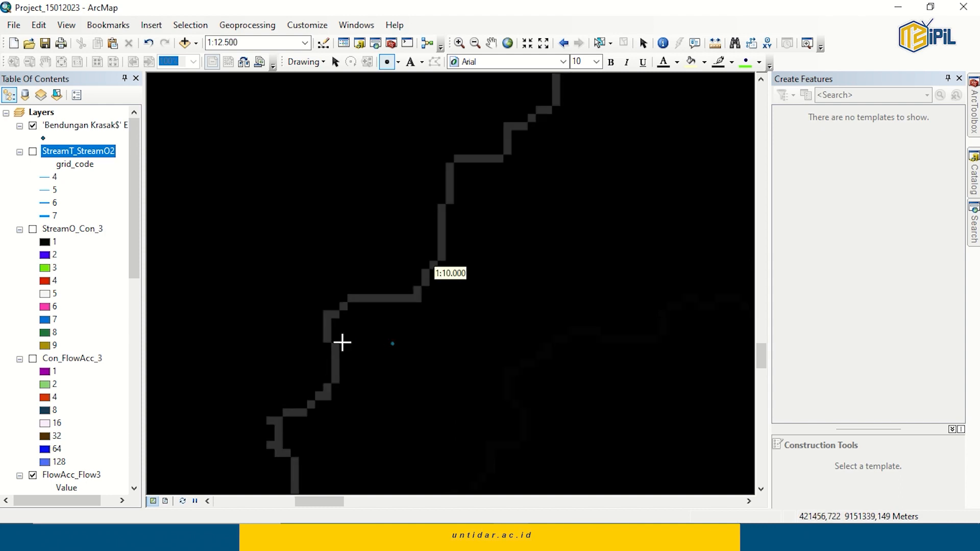
scroll(343, 342, down, 2)
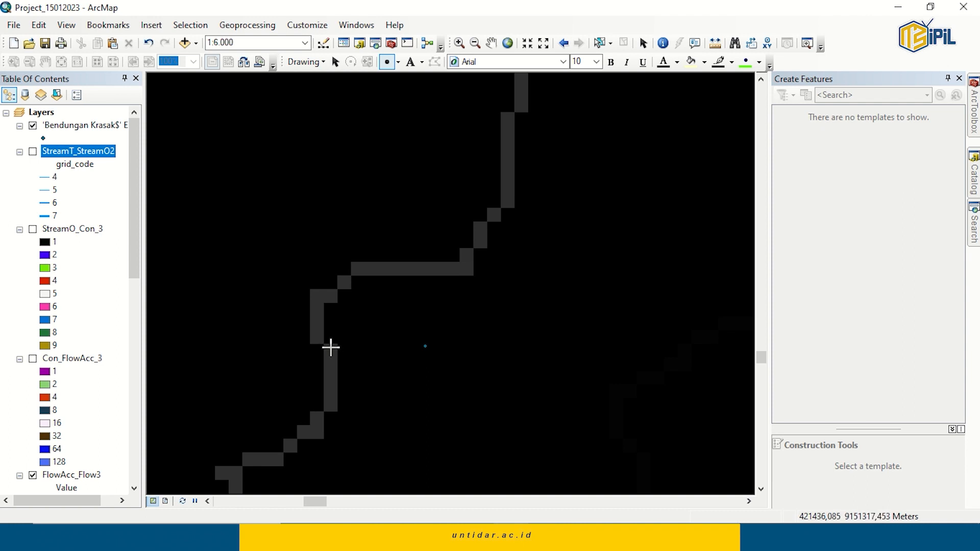
click(331, 348)
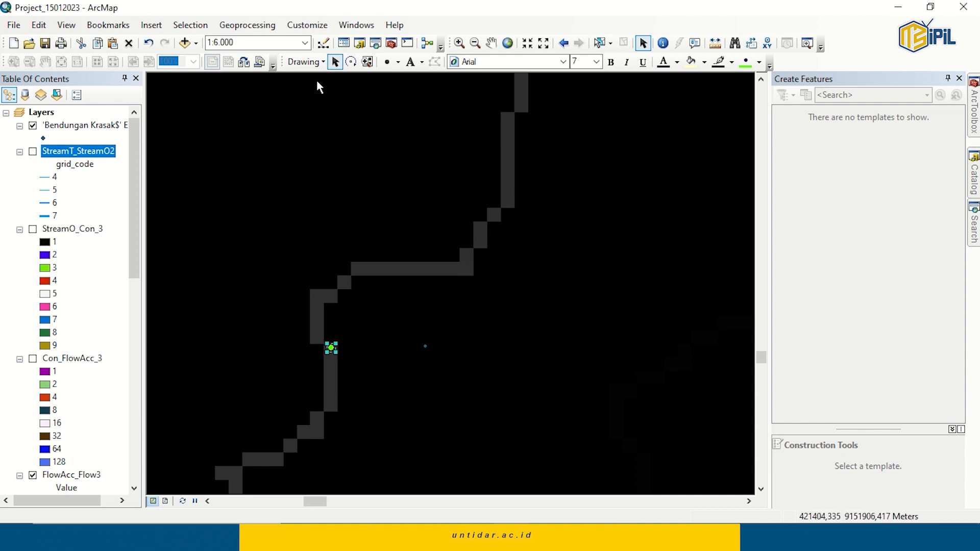
Convert the selected marker graphic to a feature class in Default.gdb, automatically deleting the graphic, and add the result to the map
click(304, 62)
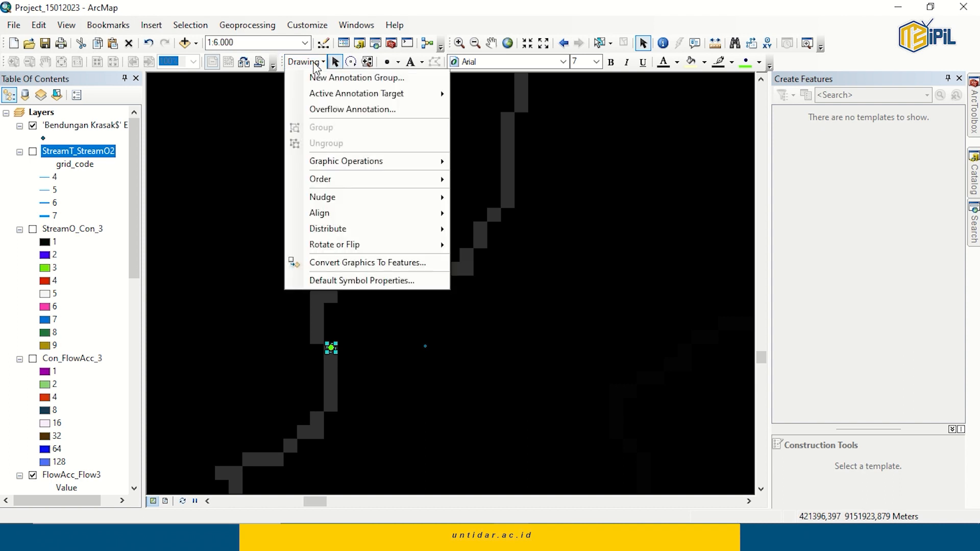
click(361, 261)
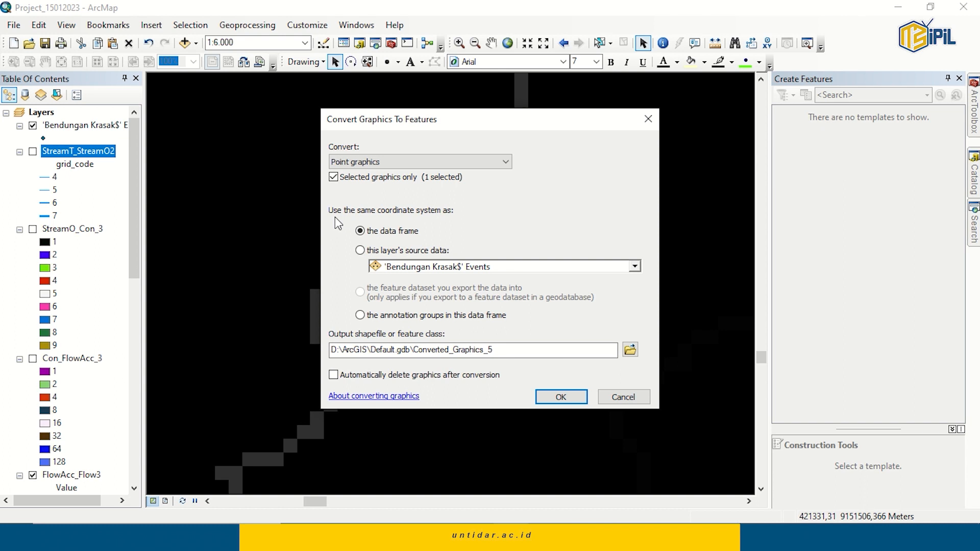
click(333, 376)
click(555, 397)
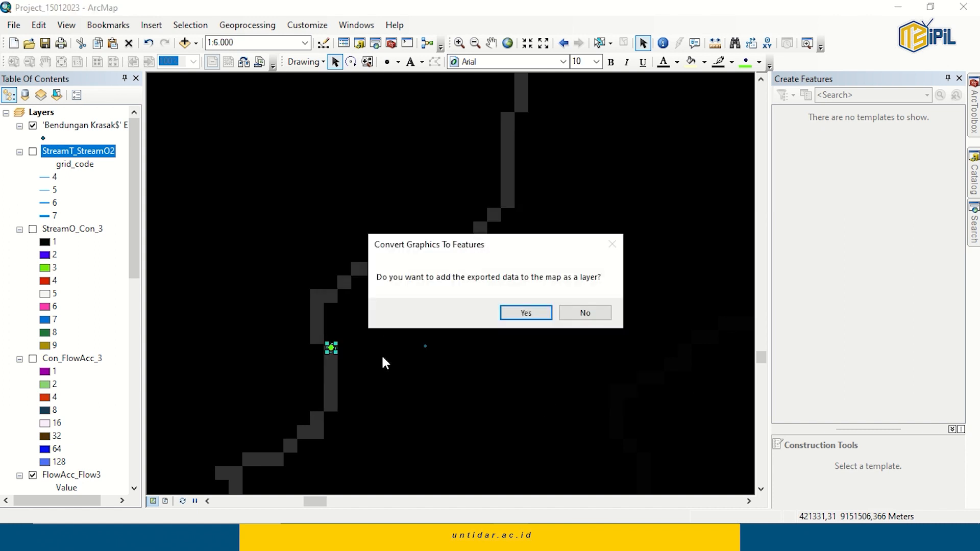
click(520, 317)
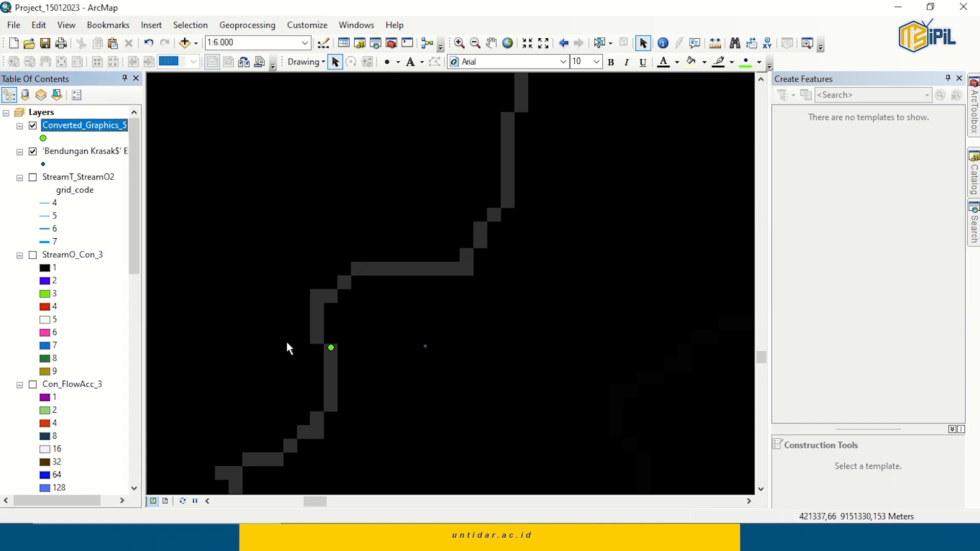
drag(289, 327, 373, 376)
drag(282, 320, 373, 378)
mouse_move(282, 315)
mouse_down()
mouse_move(381, 392)
mouse_move(394, 381)
mouse_move(276, 315)
mouse_up()
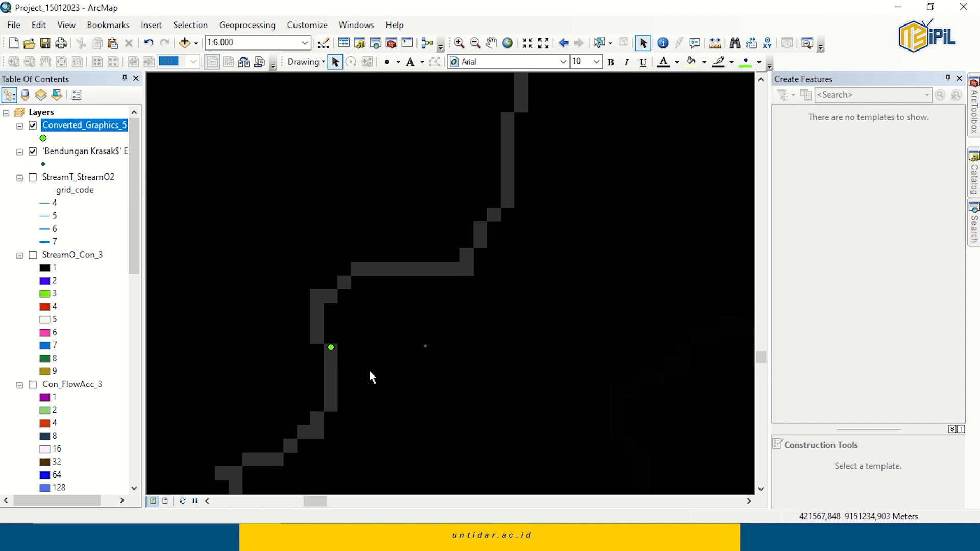
mouse_move(412, 332)
mouse_down()
mouse_move(453, 383)
mouse_move(411, 335)
mouse_up()
Remove the 'Bendungan Krasak$' Events layer from the map
click(90, 155)
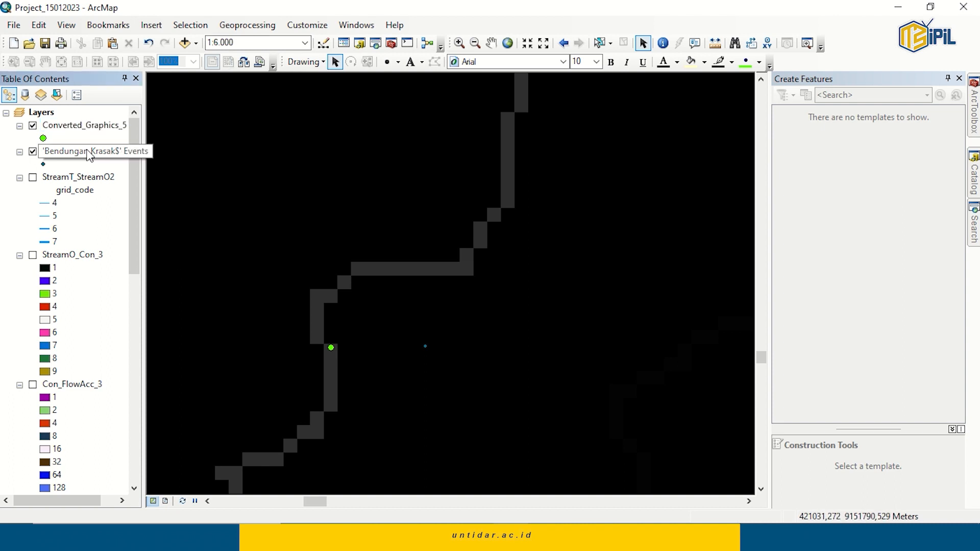
click(90, 156)
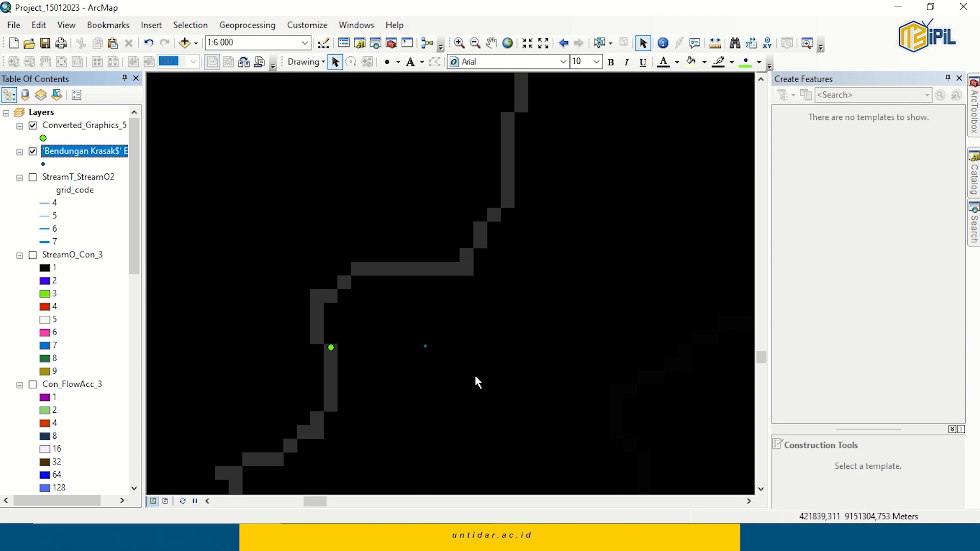
right_click(71, 152)
click(128, 180)
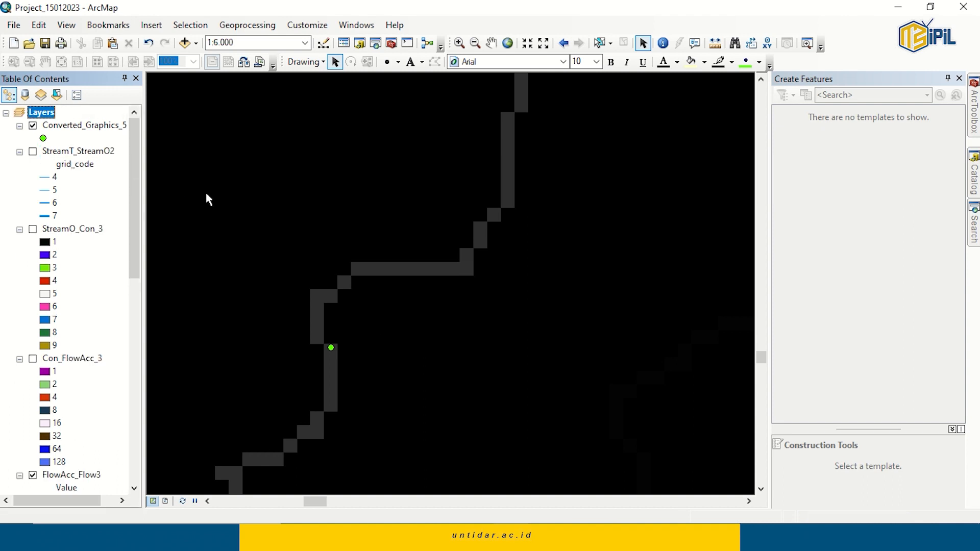
Run Snap Pour Point with Converted_Graphics_5 as pour point data, field OID, accumulation raster FlowAcc_Flow3 and snap distance 0, output SnapPou_Conv3
scroll(390, 288, up, 3)
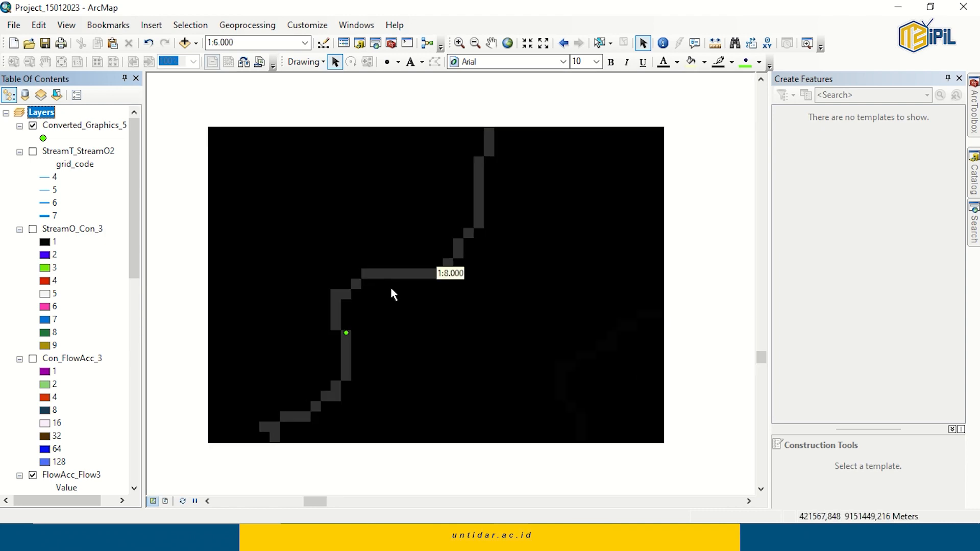
scroll(402, 318, up, 1)
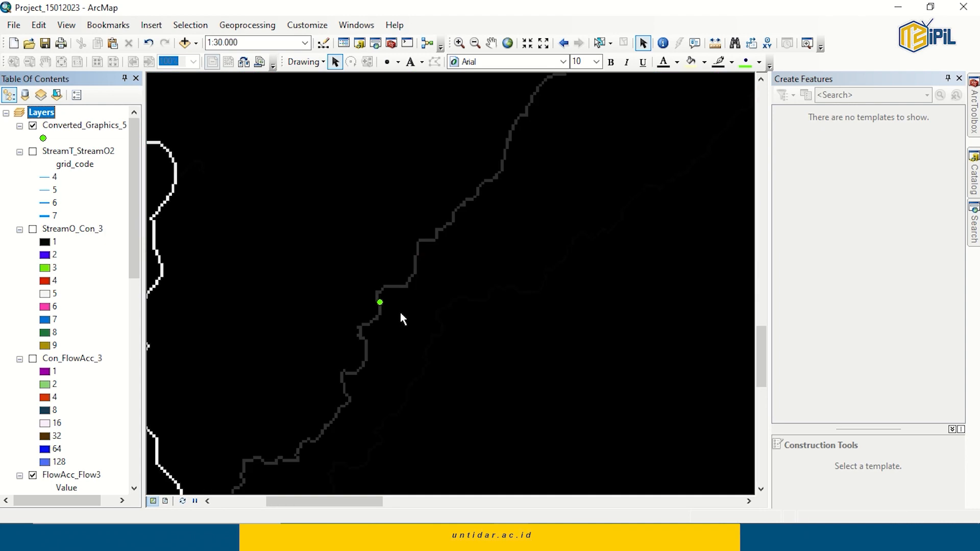
scroll(412, 322, up, 2)
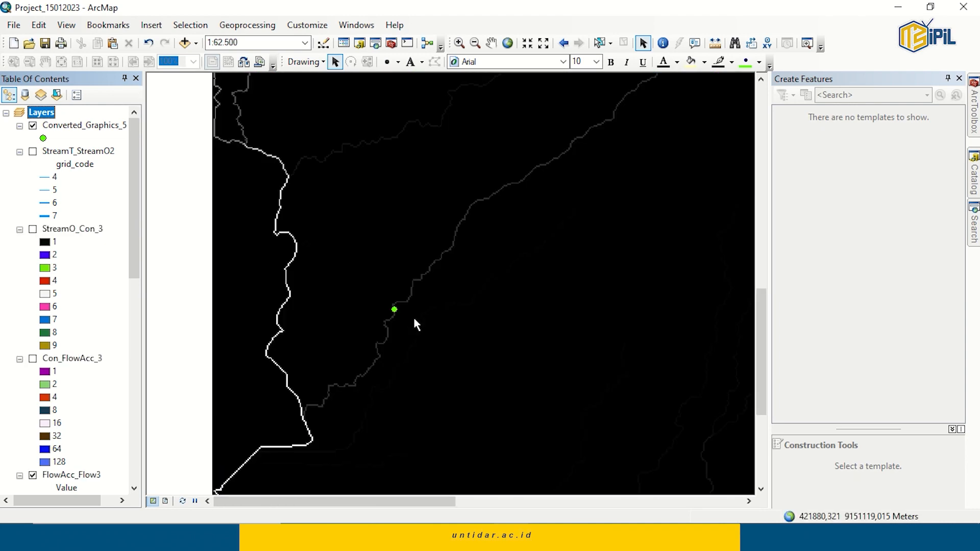
scroll(415, 323, up, 1)
scroll(414, 320, up, 1)
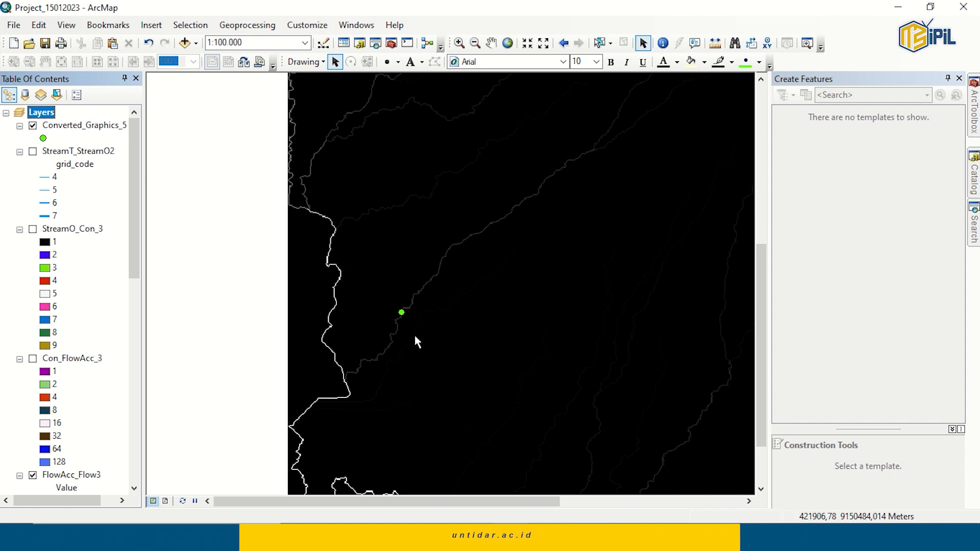
click(974, 113)
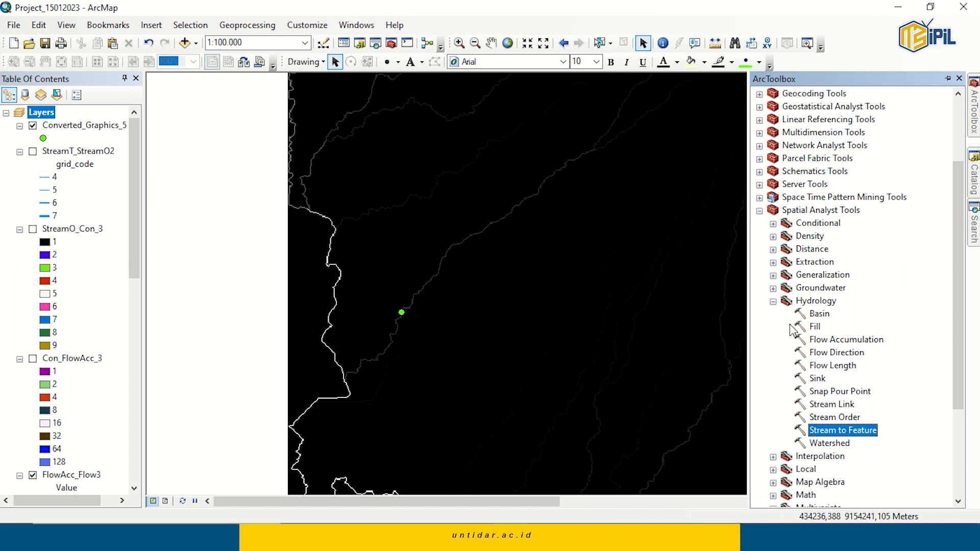
click(837, 391)
double_click(837, 390)
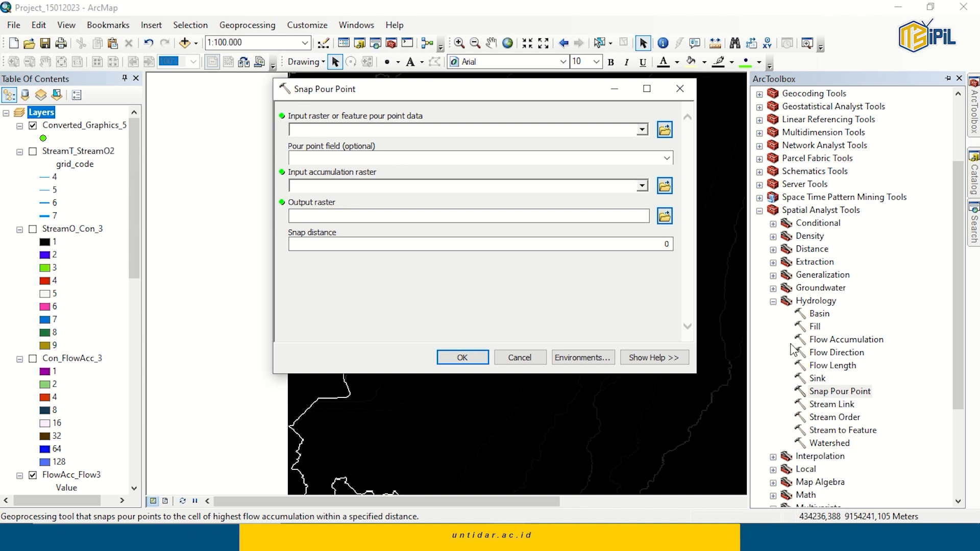
click(641, 131)
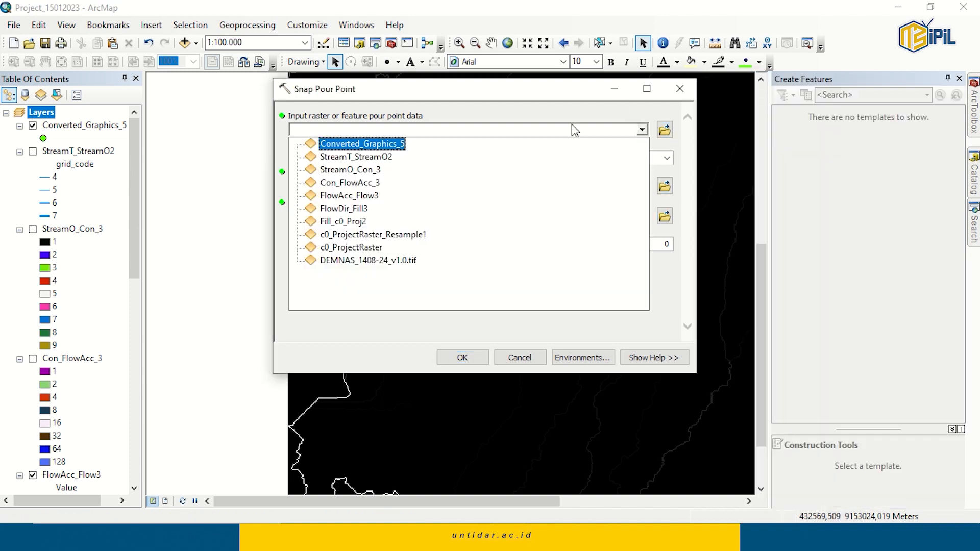
click(377, 148)
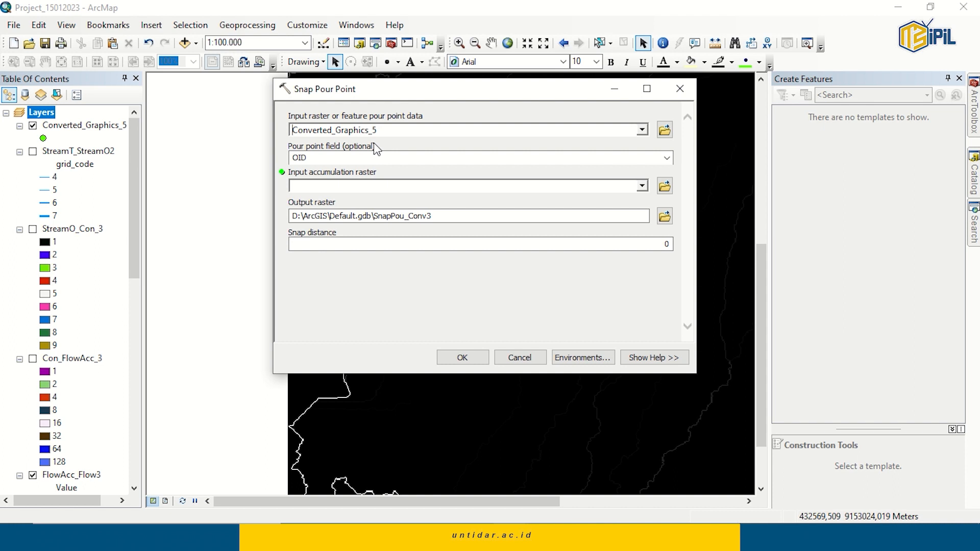
click(642, 186)
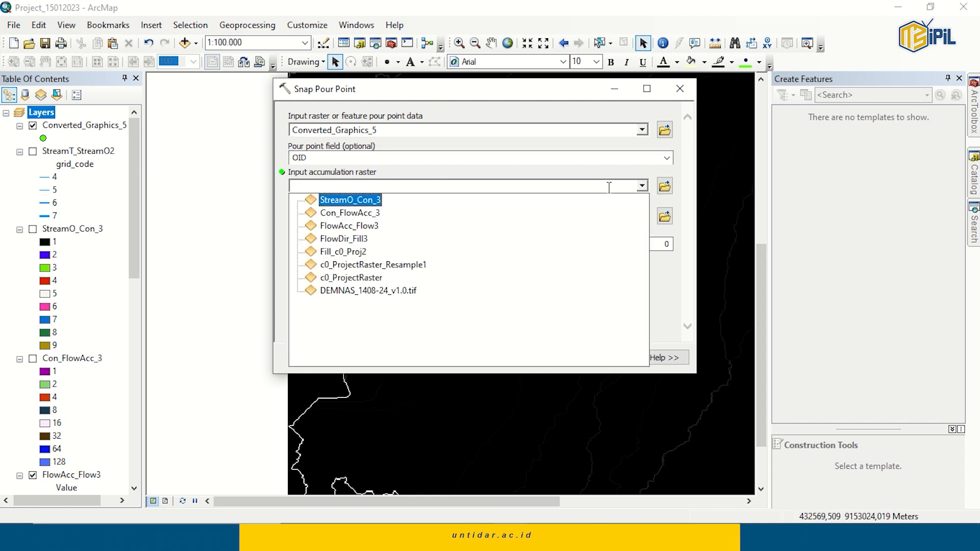
click(353, 226)
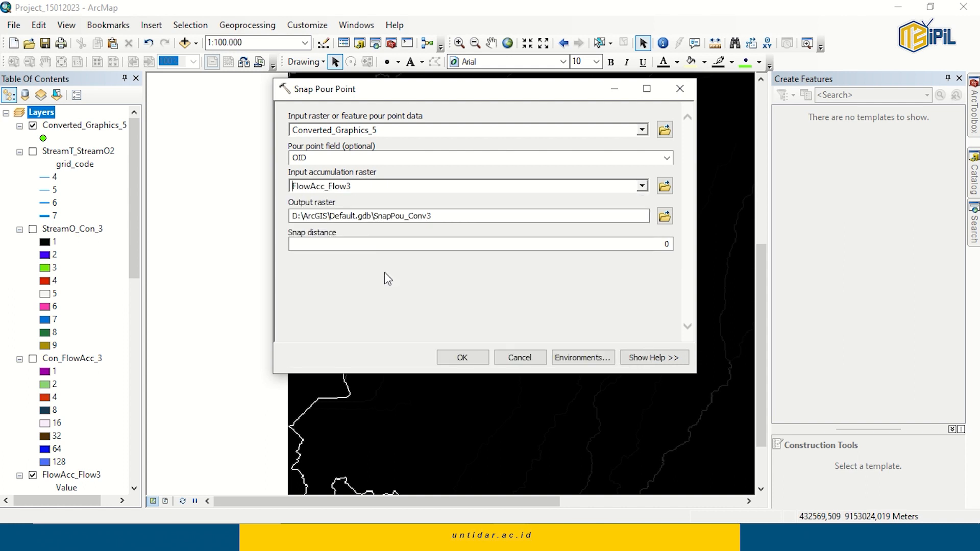
click(451, 354)
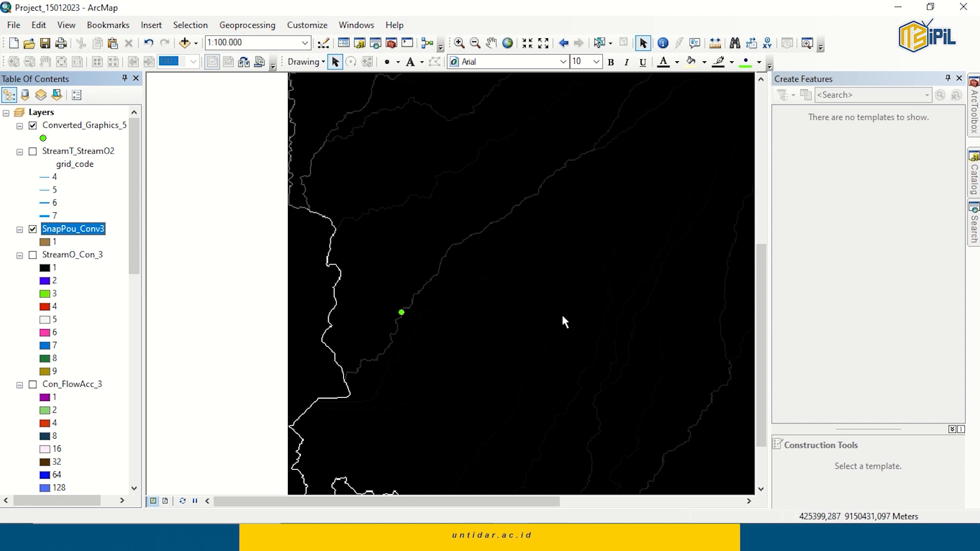
Run the Watershed tool with flow direction raster FlowDir_Fill3, pour point data SnapPou_Conv3 and pour point field Value, output Watersh_Flow3
click(975, 121)
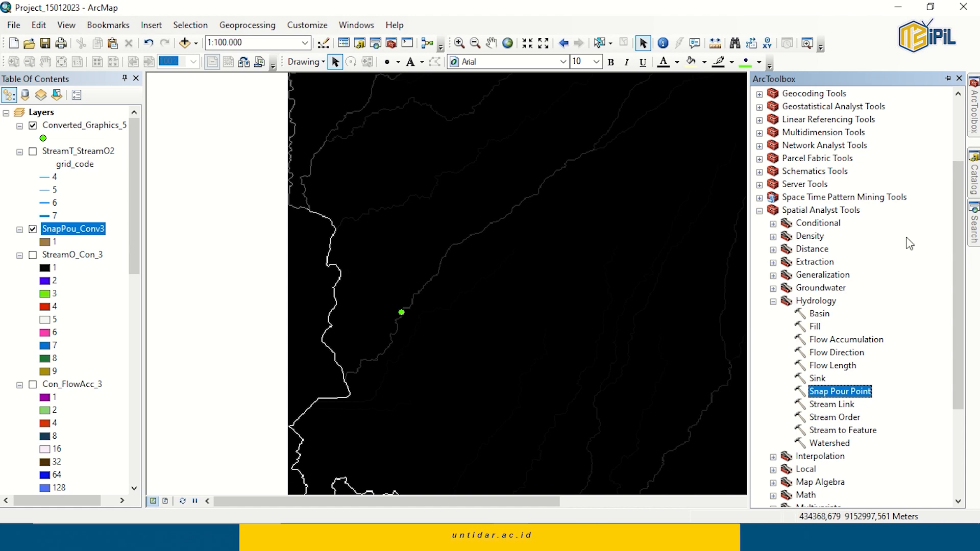
double_click(830, 443)
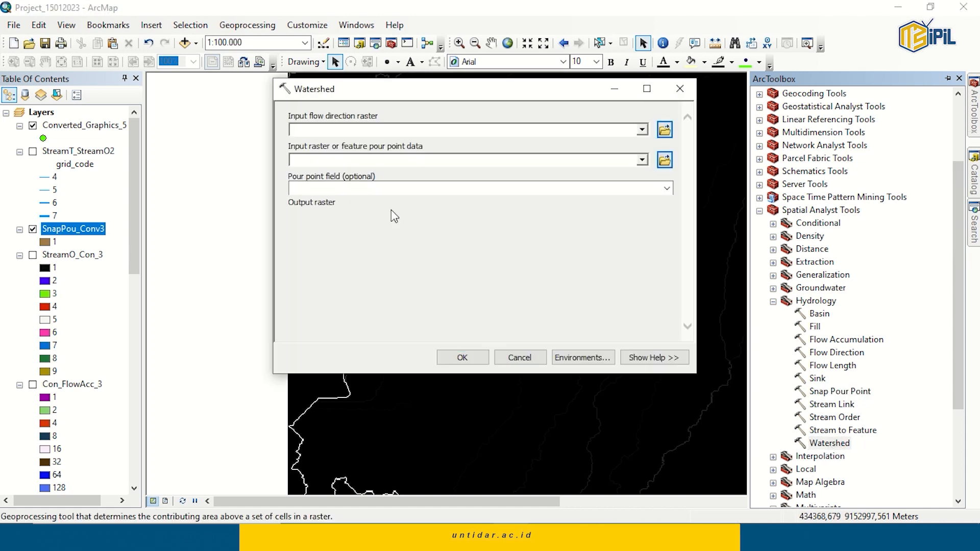
click(642, 129)
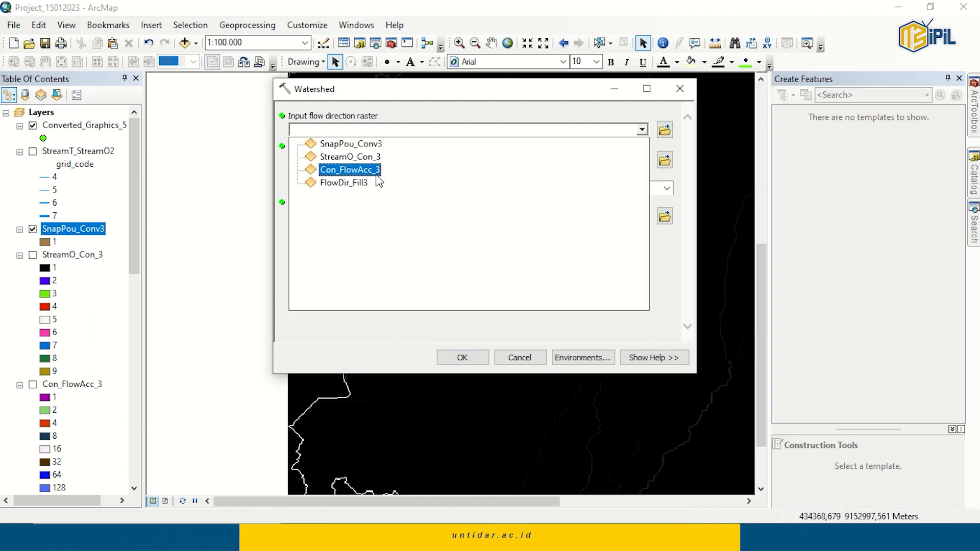
click(368, 183)
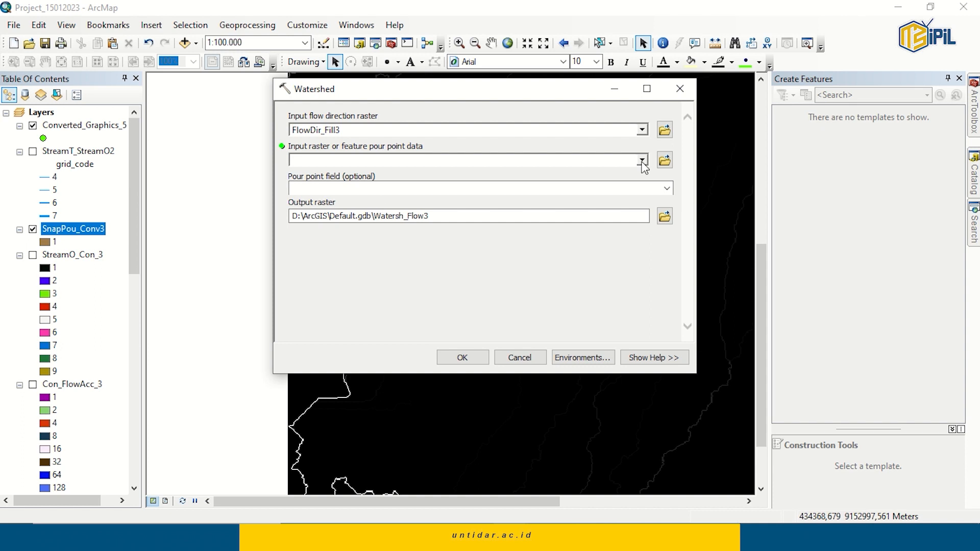
click(642, 160)
click(366, 186)
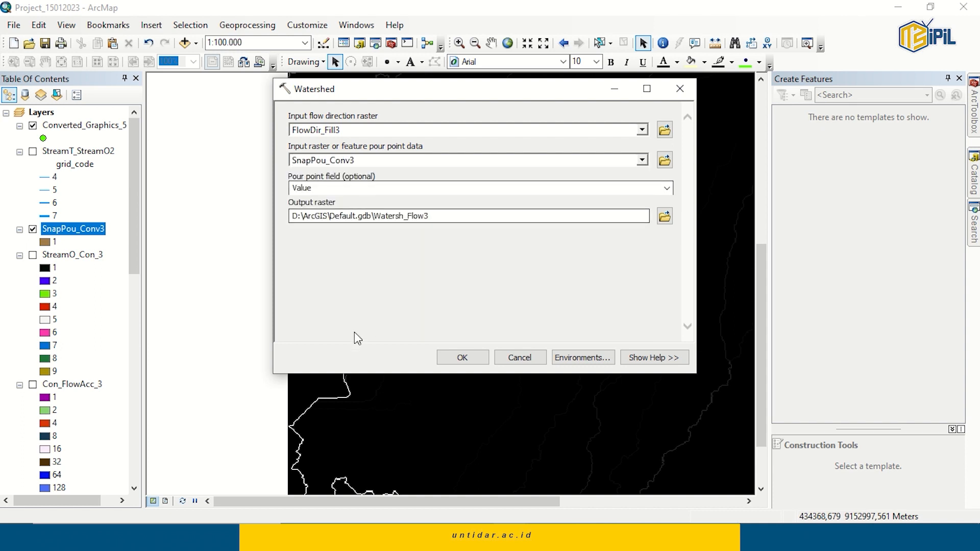
click(465, 357)
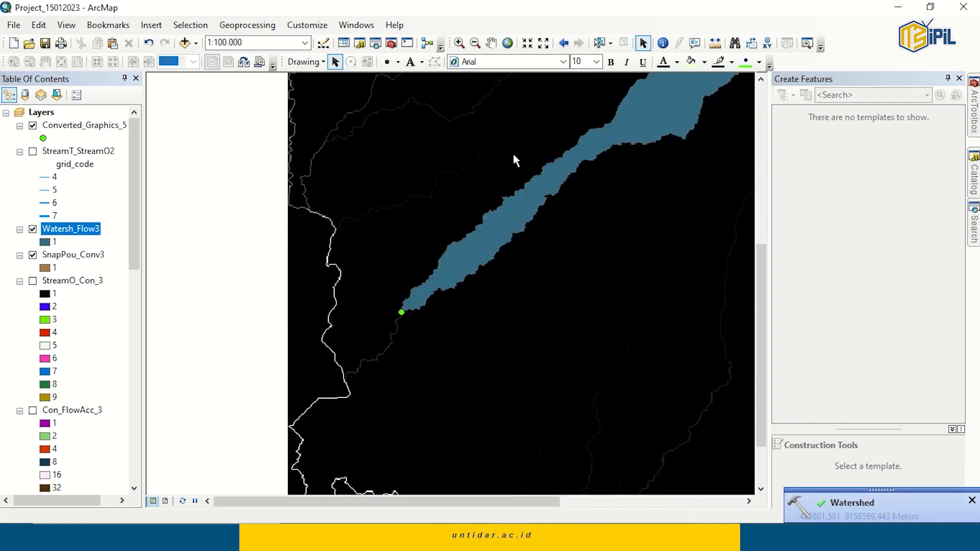
Convert the Watersh_Flow3 raster to polygon features with Raster to Polygon, using simplified polygons
click(491, 43)
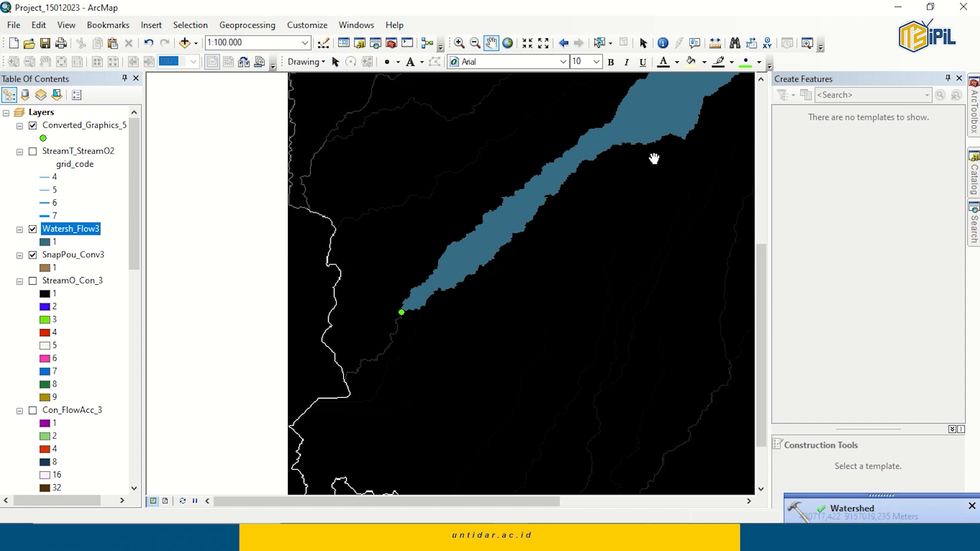
drag(652, 157, 553, 299)
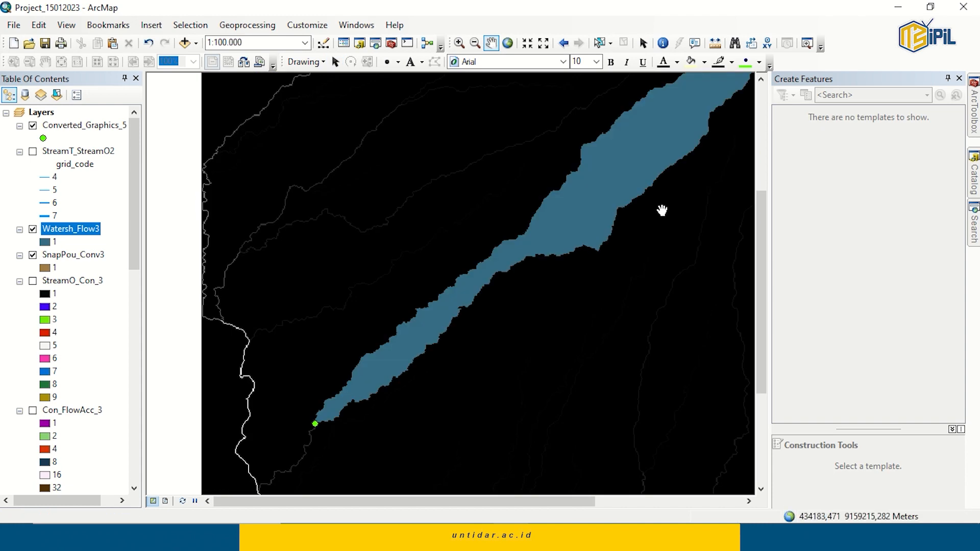
drag(595, 246, 480, 350)
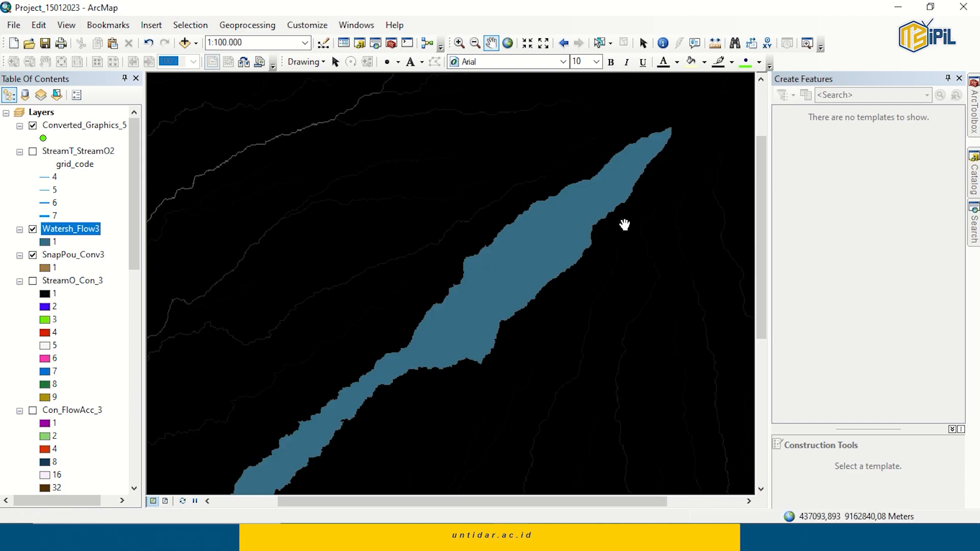
drag(625, 223, 602, 258)
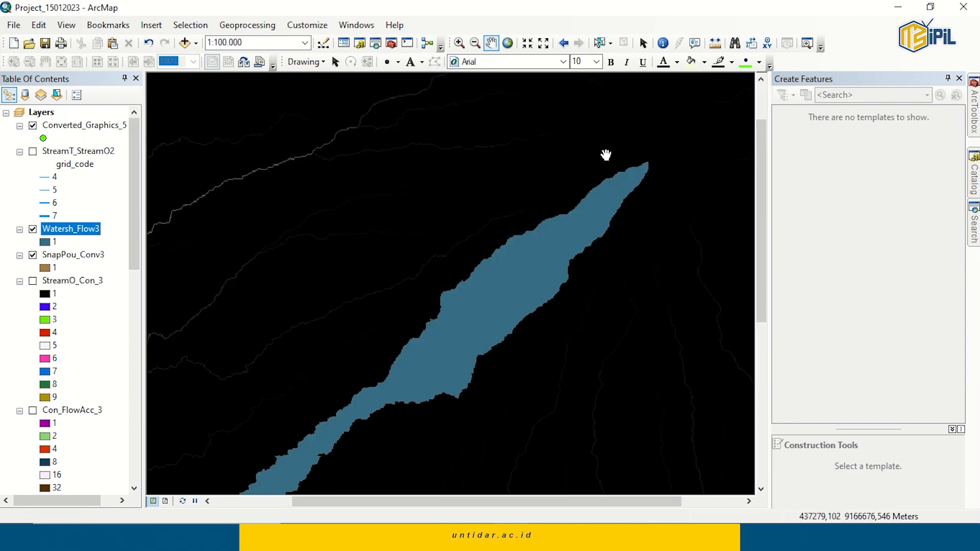
scroll(570, 284, down, 3)
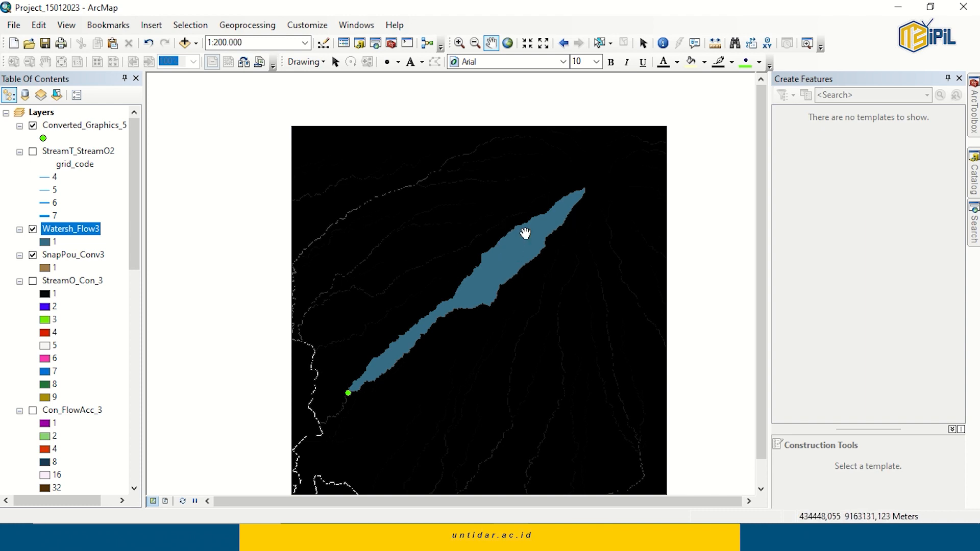
click(975, 120)
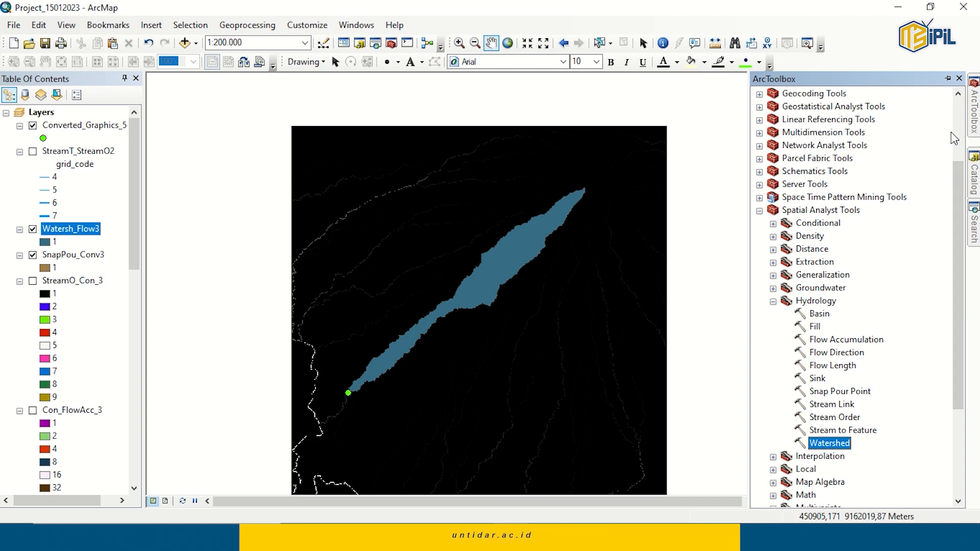
click(759, 211)
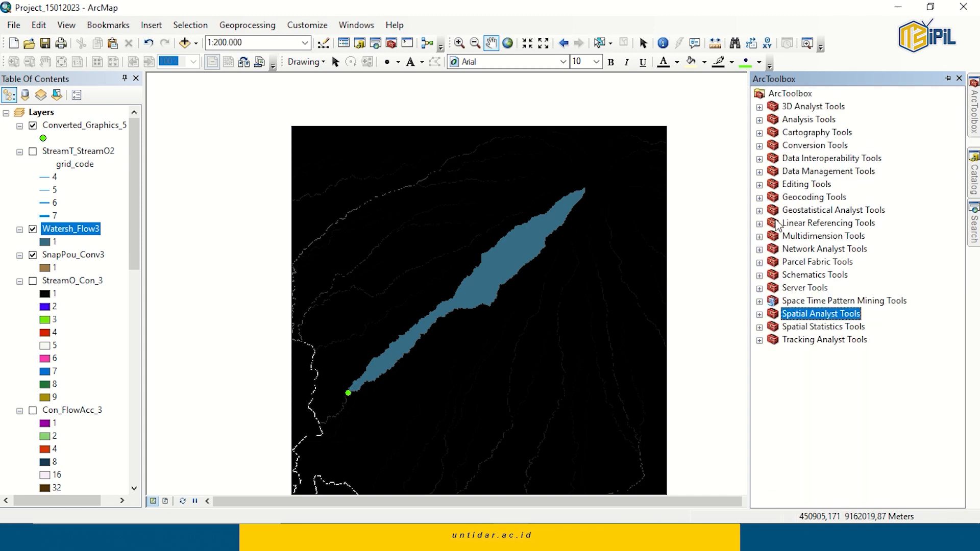
click(759, 146)
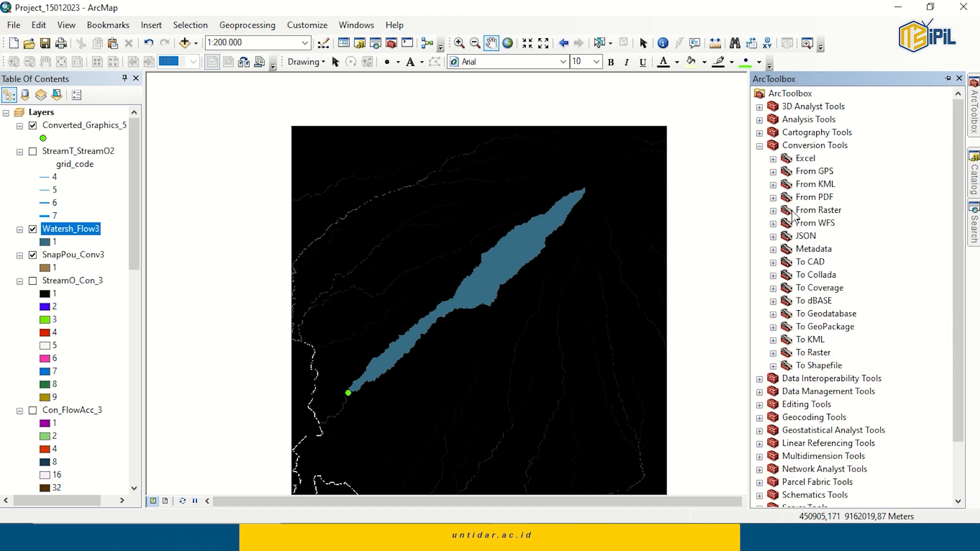
click(774, 212)
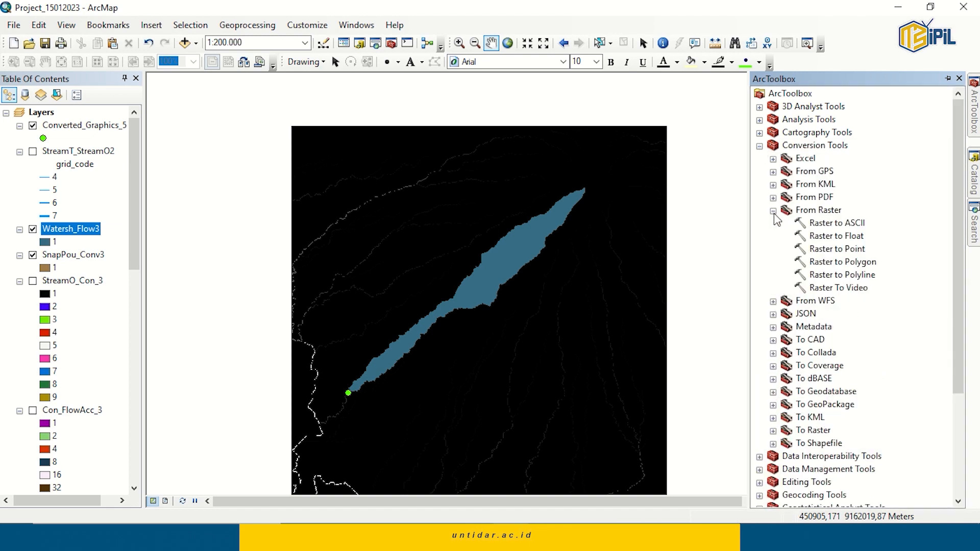
double_click(851, 263)
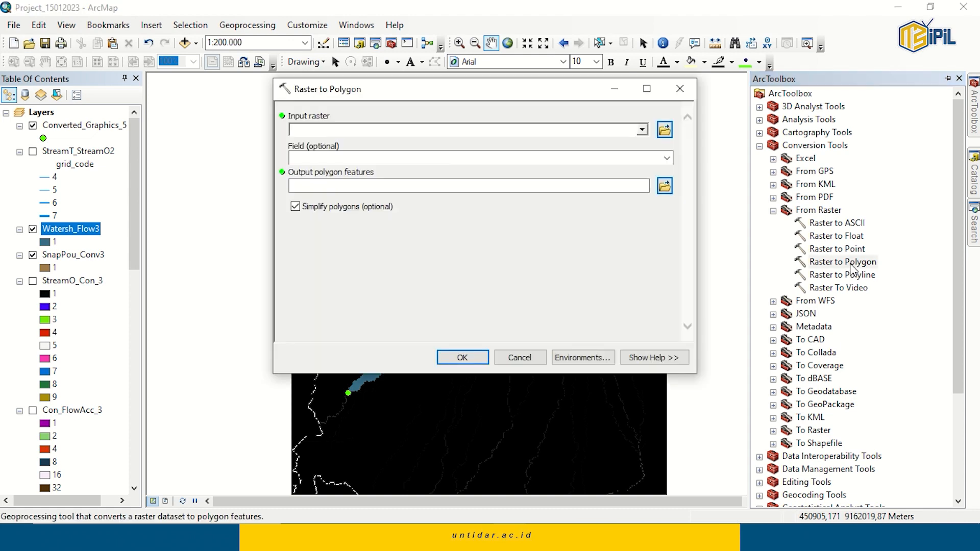
click(641, 129)
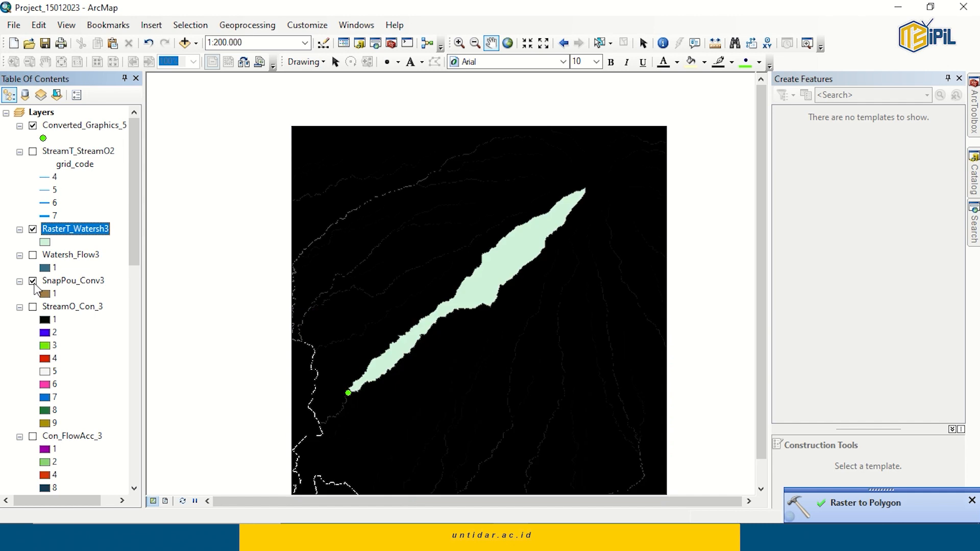
Hide the SnapPou_Conv3, c0_ProjectRaster, resampled c0_ProjectRaster, Fill_c0_Proj2, FlowDir_Fill3 and FlowAcc_Flow3 layers on the map
click(33, 282)
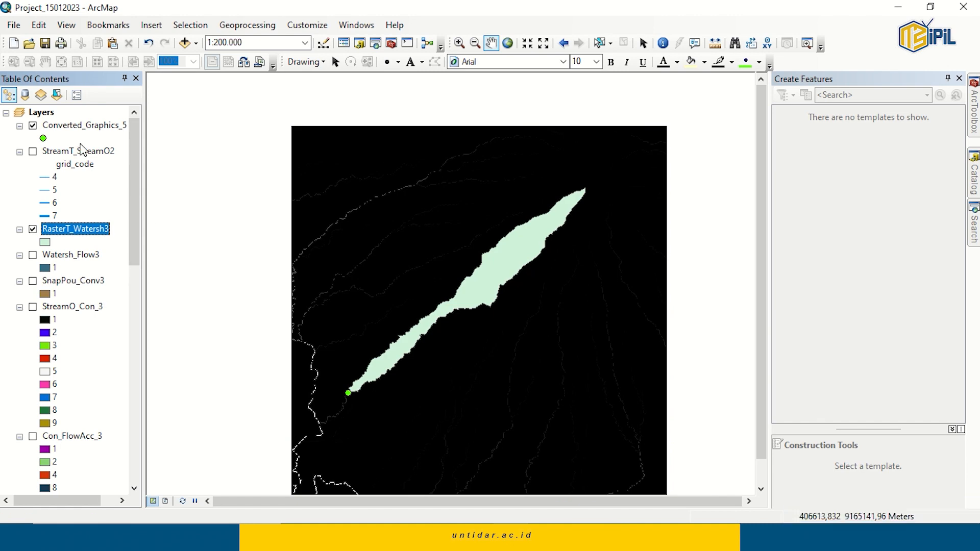
right_click(82, 126)
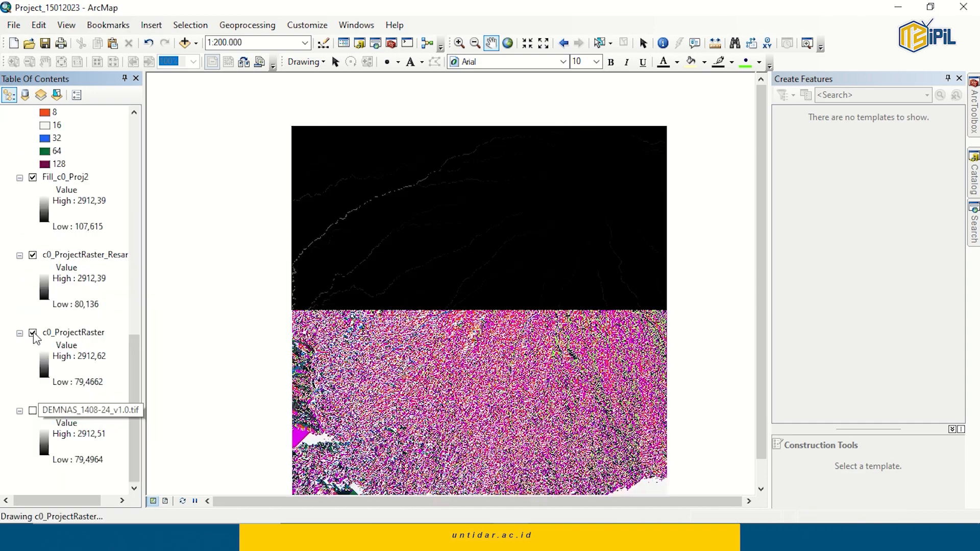
click(32, 333)
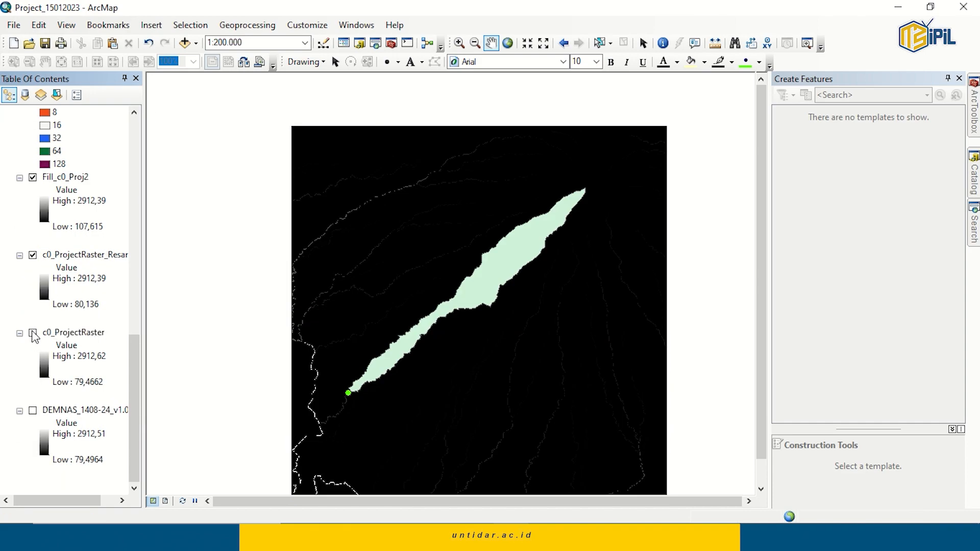
click(33, 255)
click(32, 177)
scroll(133, 356, up, 6)
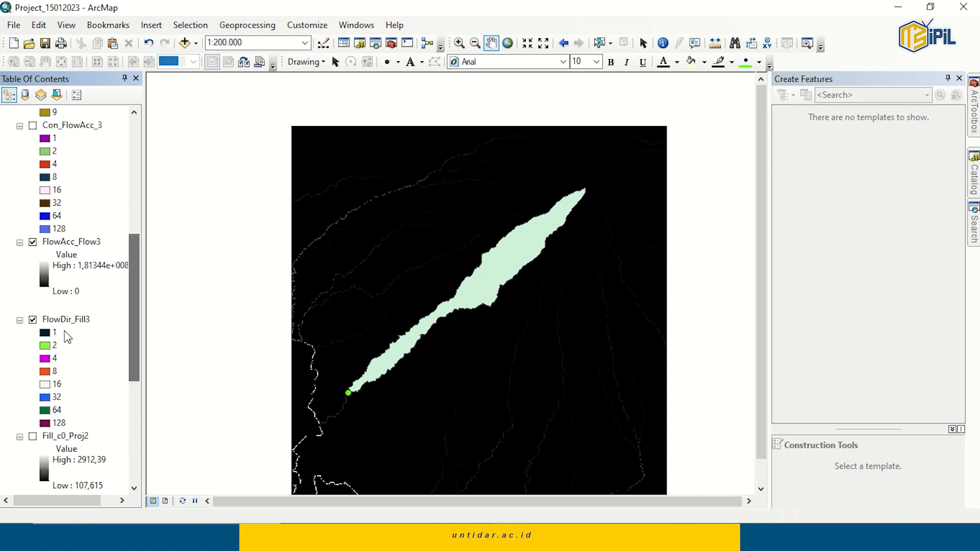
click(33, 320)
click(32, 241)
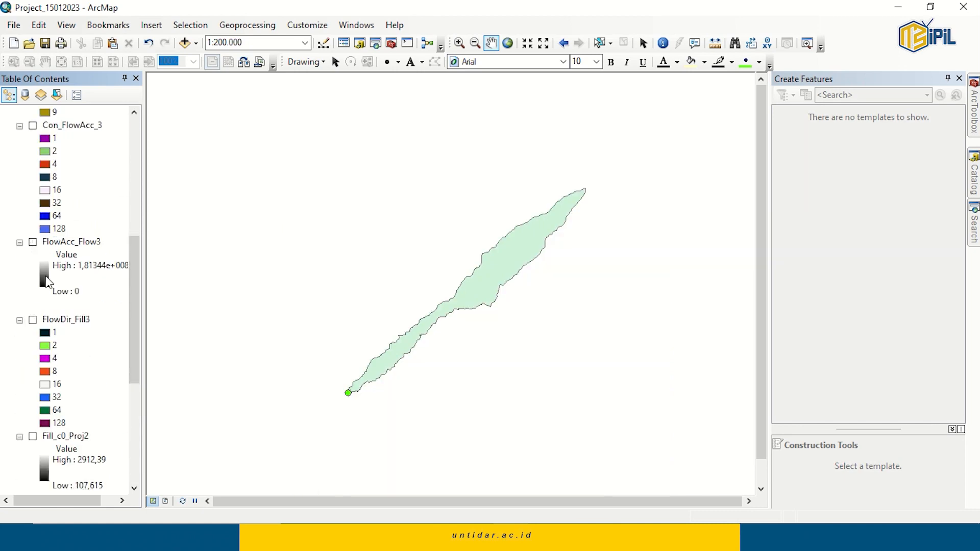
Change the fill color of the RasterT_Watersh3 polygon symbol to bright green
drag(134, 283, 130, 160)
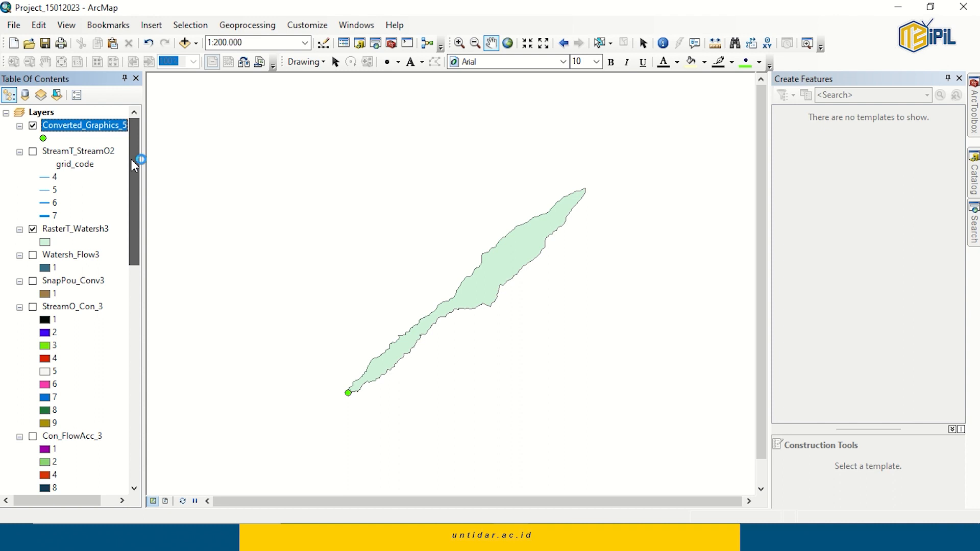
click(60, 231)
right_click(59, 235)
click(45, 243)
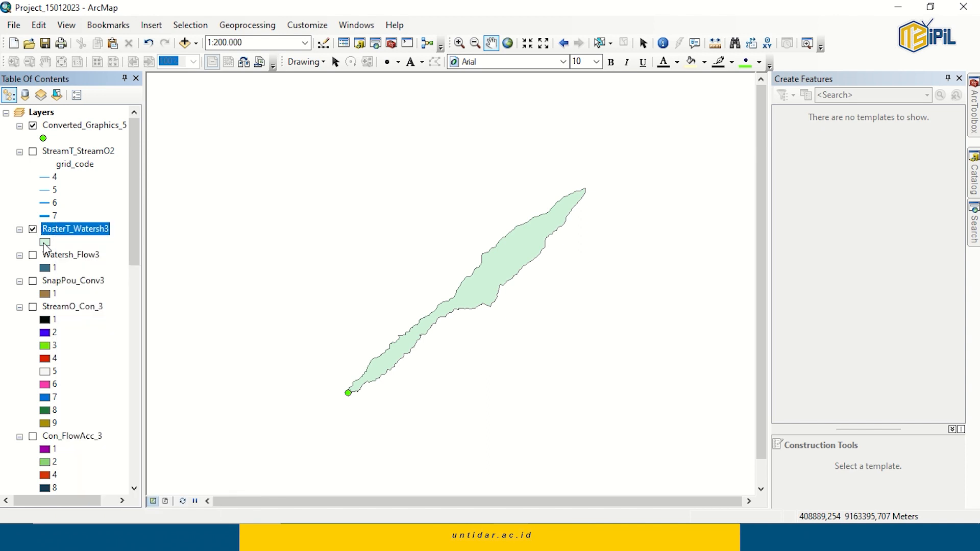
click(45, 243)
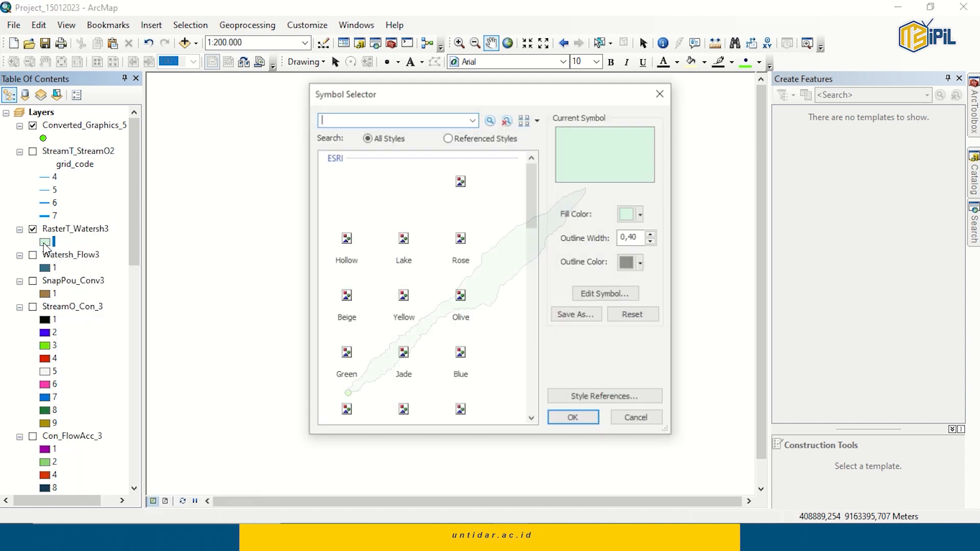
click(632, 214)
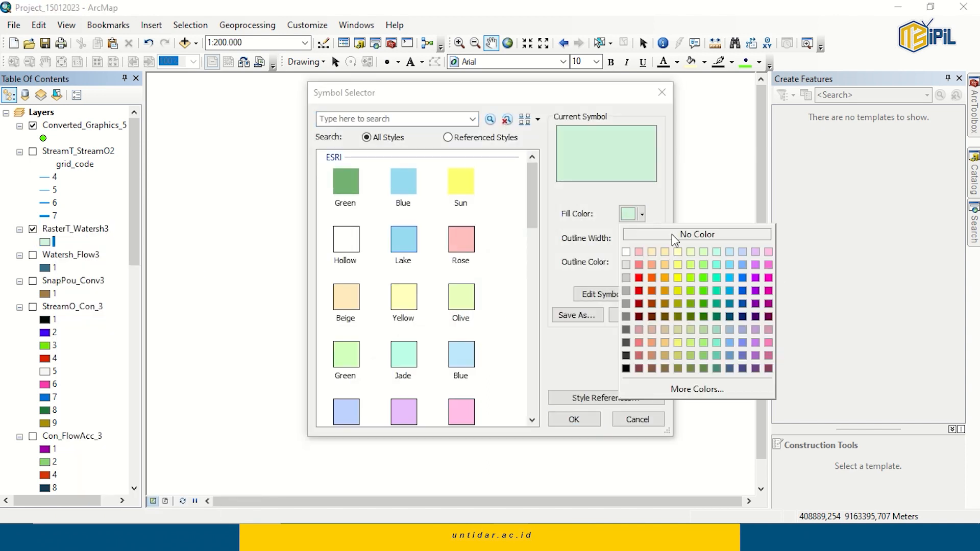
click(702, 278)
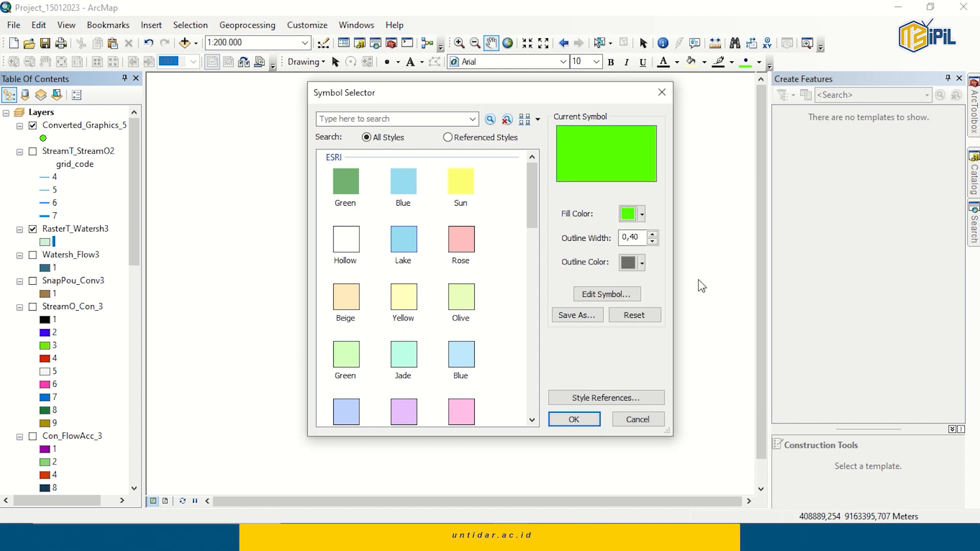
click(565, 419)
Show the StreamT_StreamO2 stream layer over the watershed polygon at a map scale of 1:125.000
scroll(376, 273, down, 1)
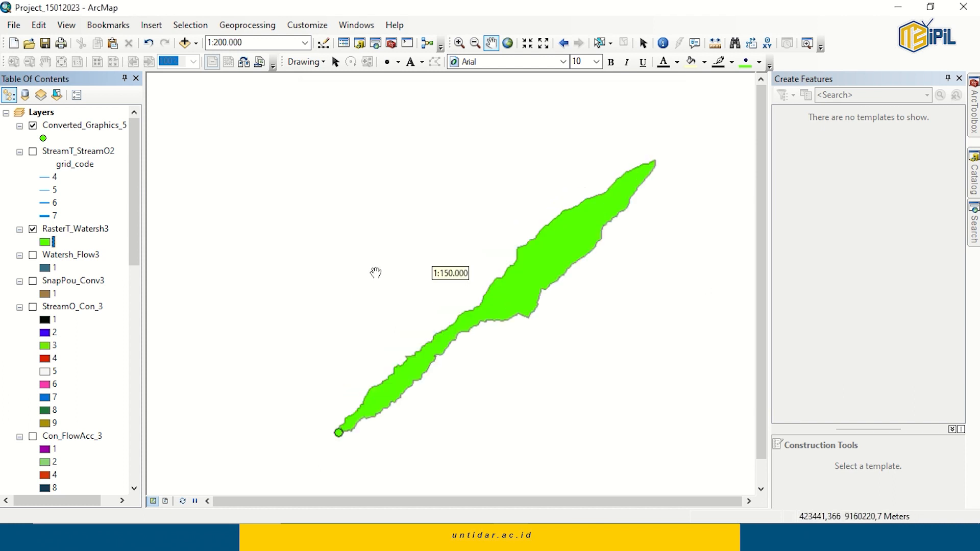
scroll(332, 243, down, 1)
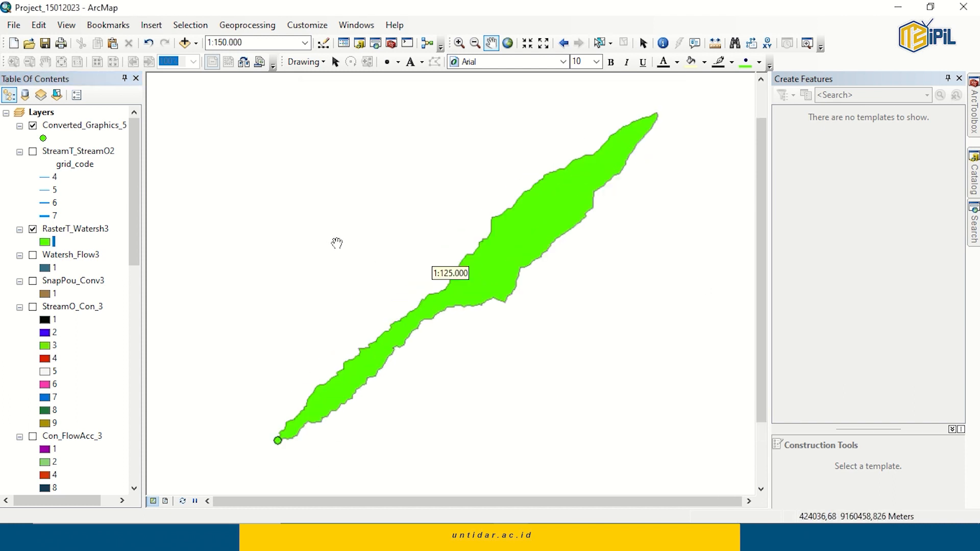
click(34, 152)
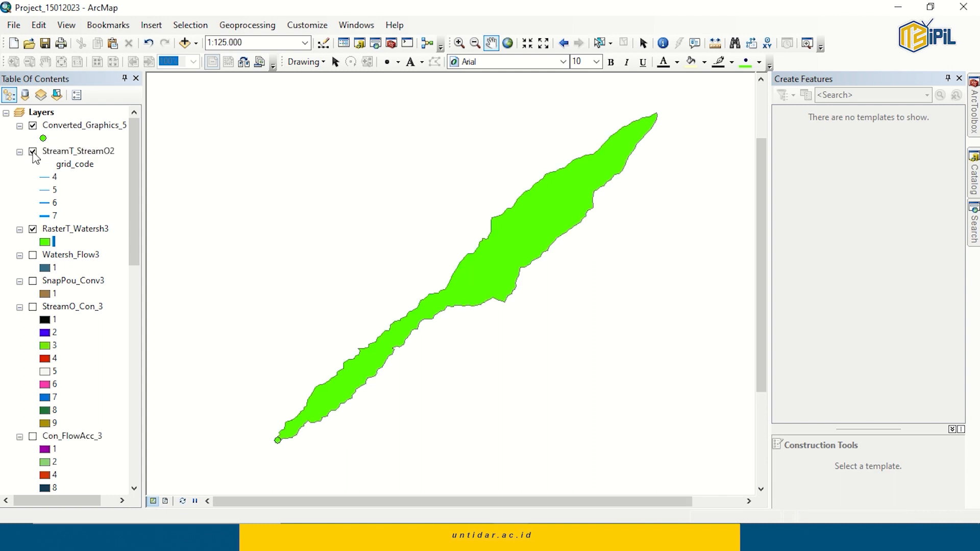
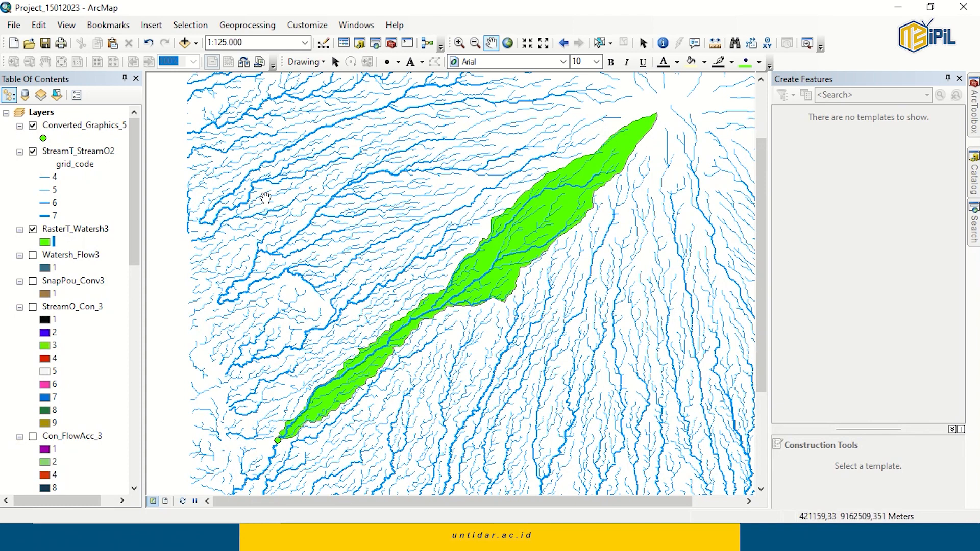
Clip the StreamT_StreamO2 streams to the RasterT_Watersh3 watershed polygon and hide the original StreamT_StreamO2 layer
click(248, 24)
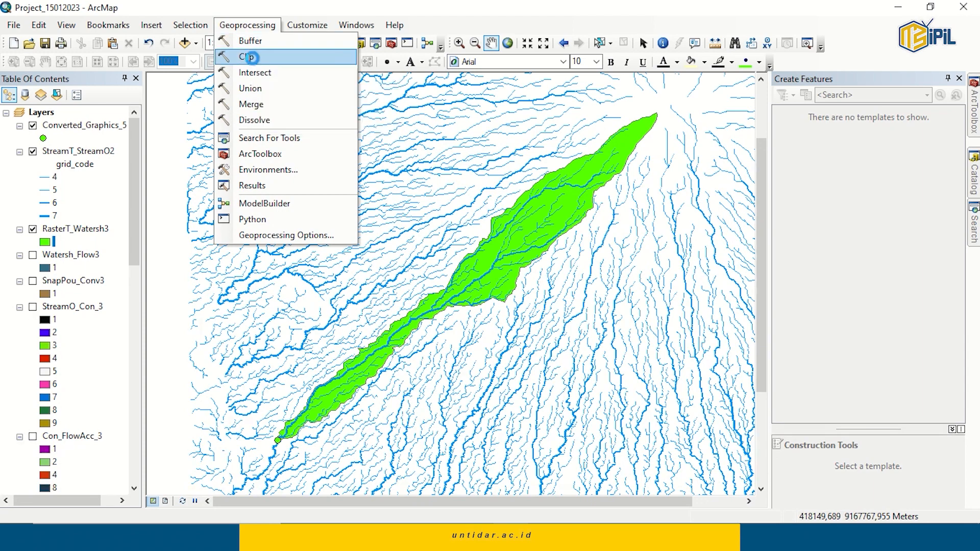
click(250, 57)
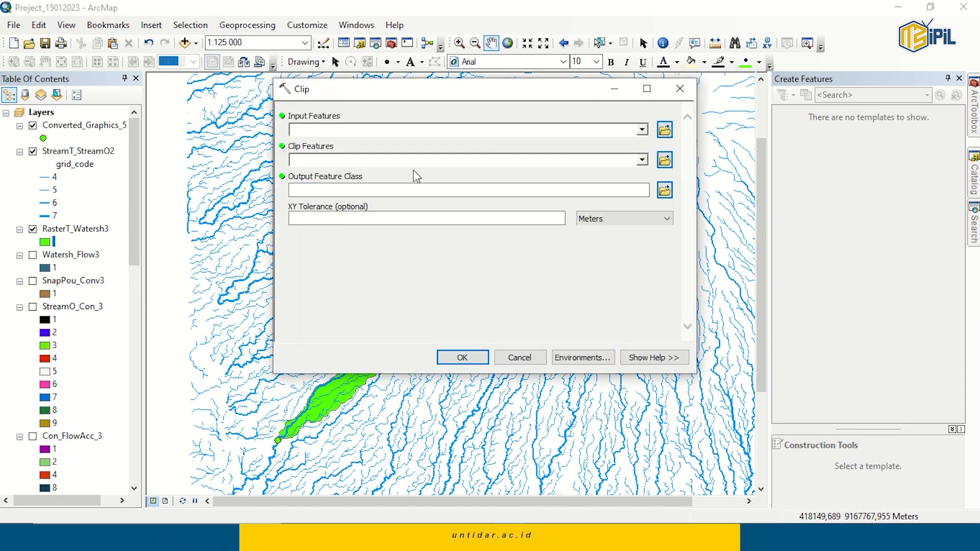
click(642, 130)
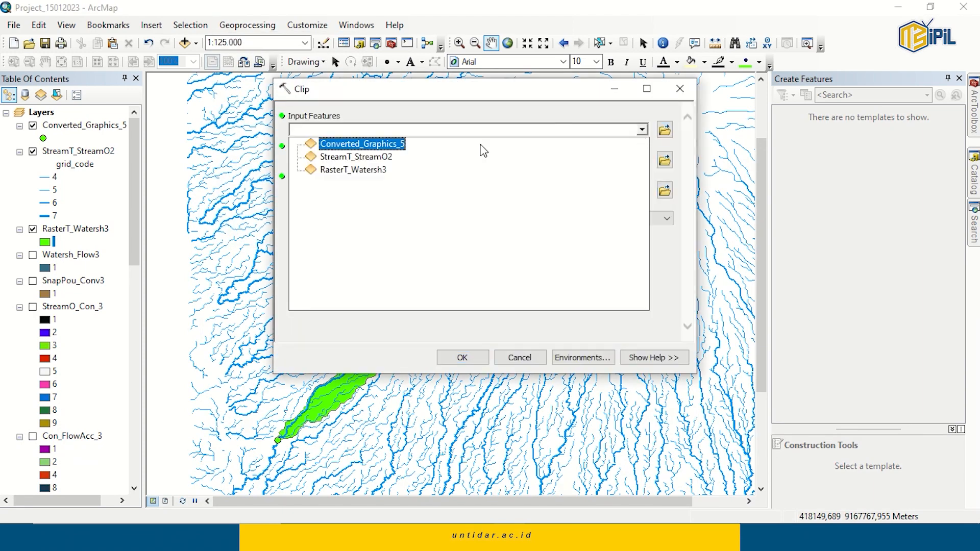
click(372, 156)
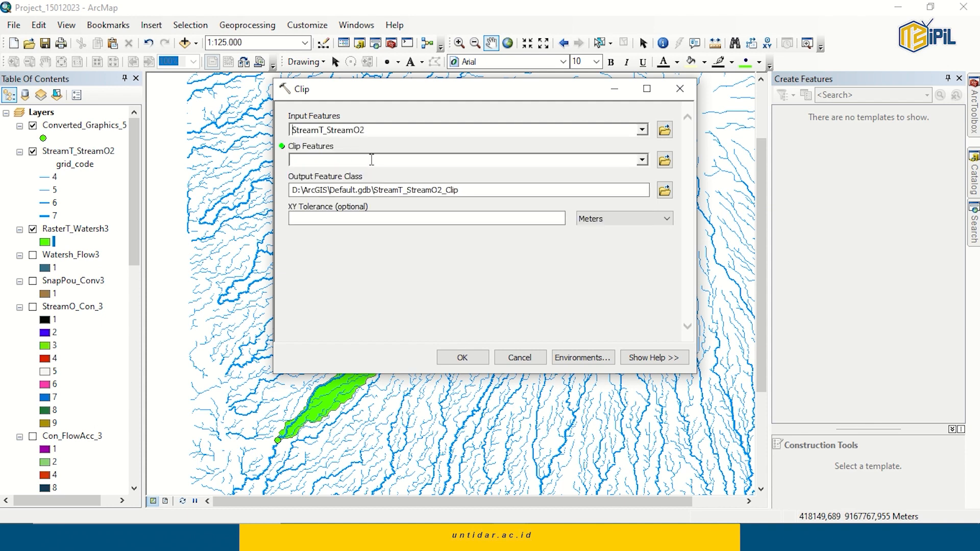
click(641, 161)
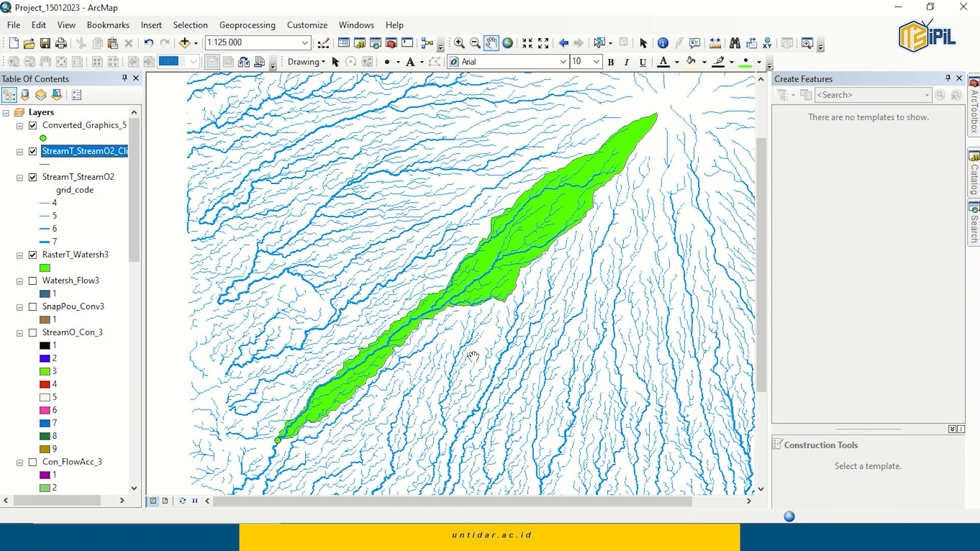
click(33, 178)
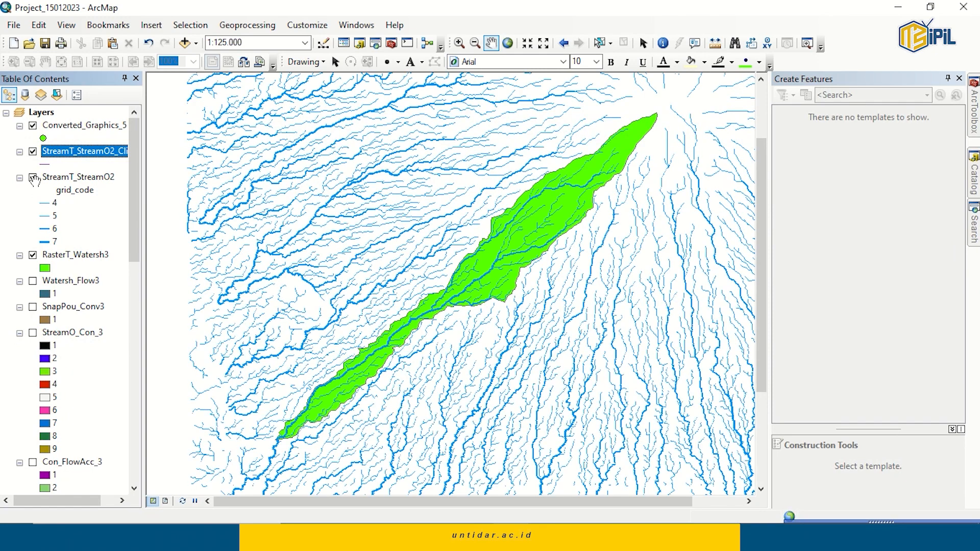
click(34, 178)
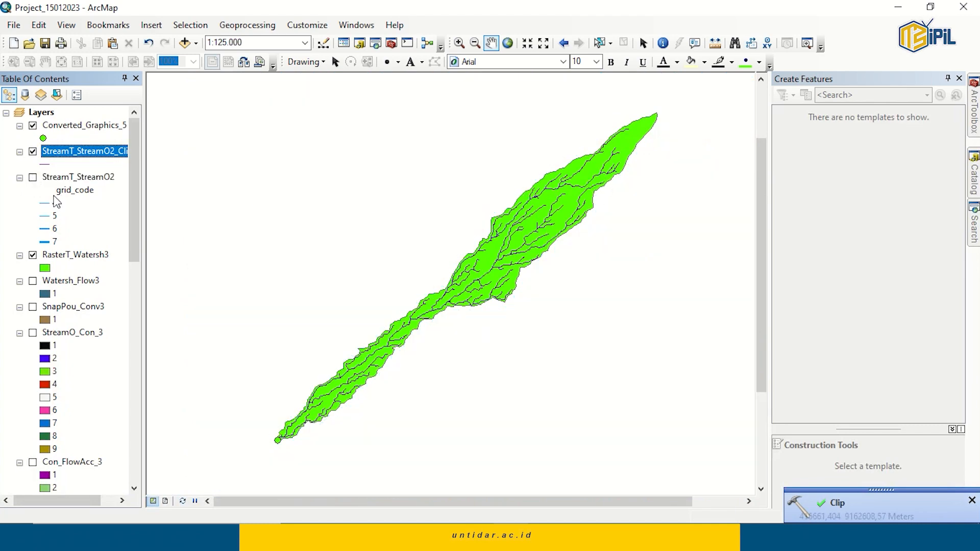
Symbolize the clipped stream layer with graduated symbols based on the grid_code field
click(47, 164)
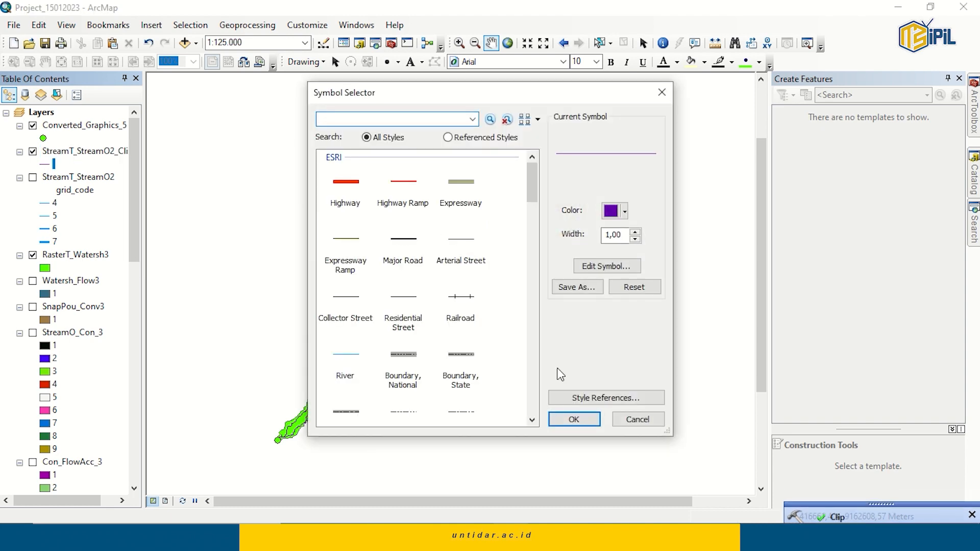
click(641, 423)
right_click(52, 159)
click(97, 452)
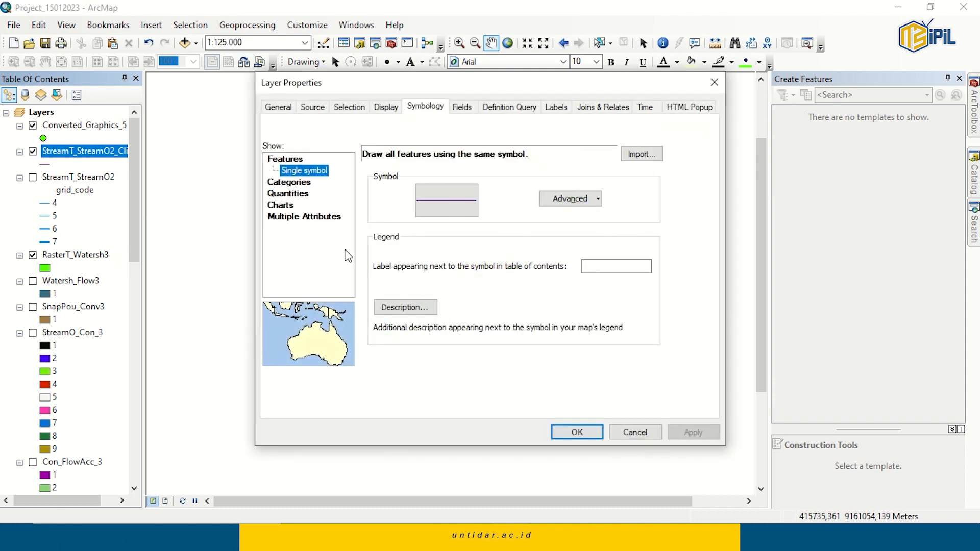
click(295, 198)
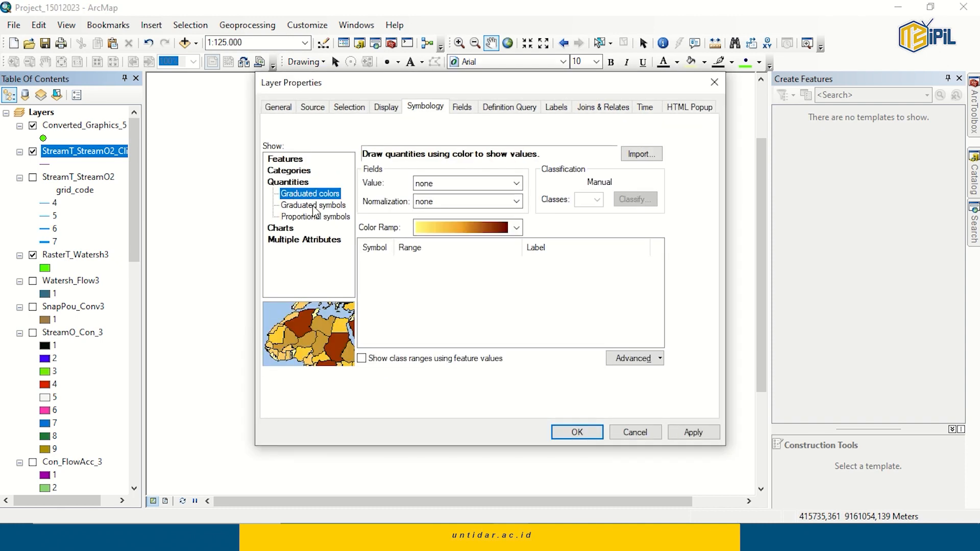
click(313, 210)
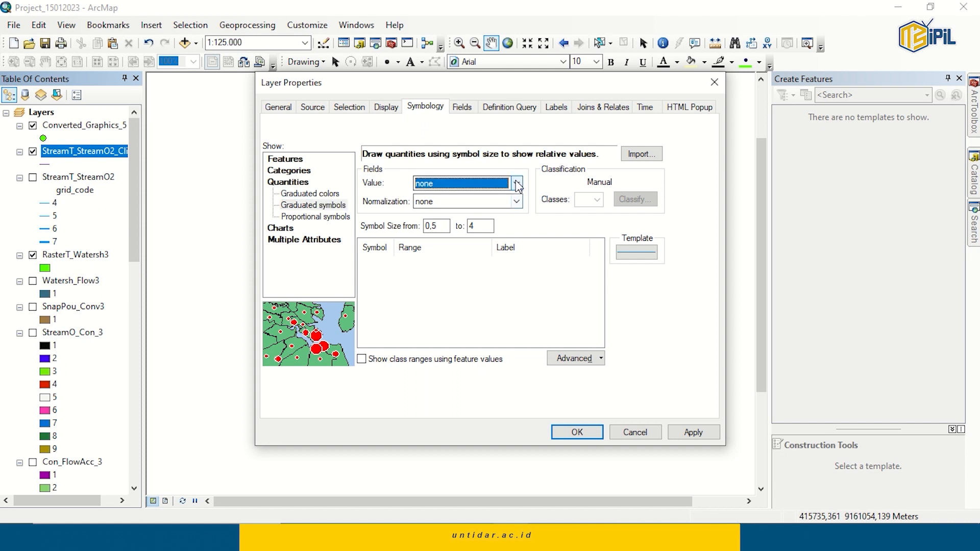
click(515, 184)
click(443, 216)
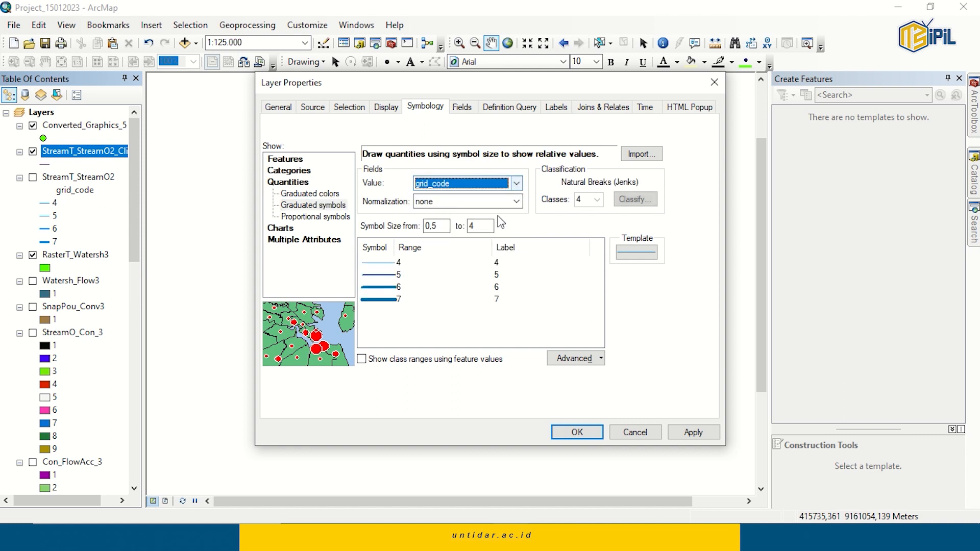
Set the clipped streams' symbol sizes from 0,5 to 2 with the River line template and apply the symbology
double_click(472, 226)
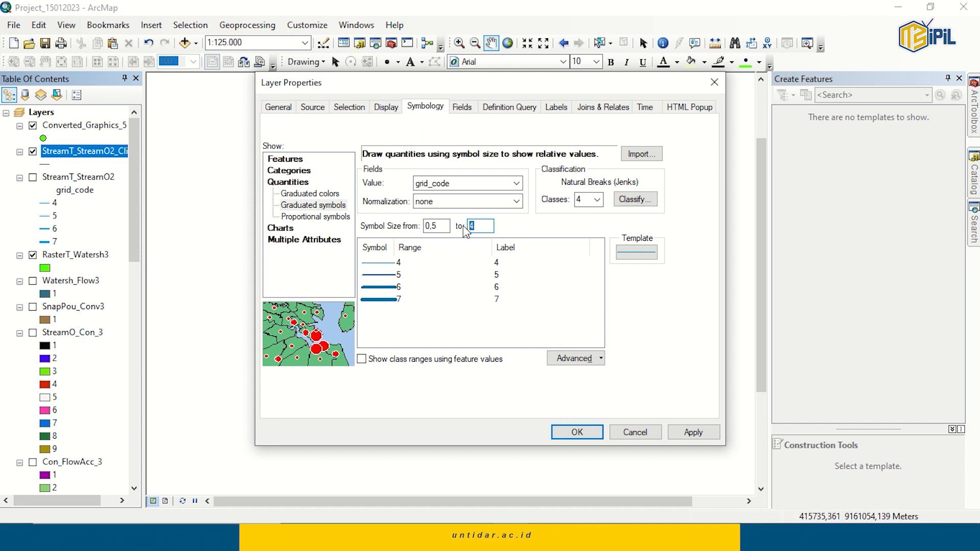
click(442, 228)
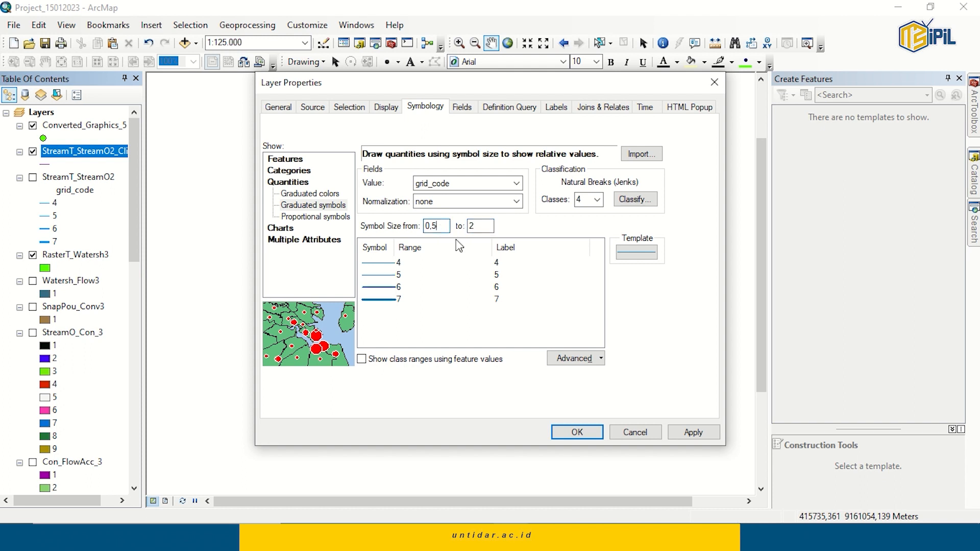
click(630, 255)
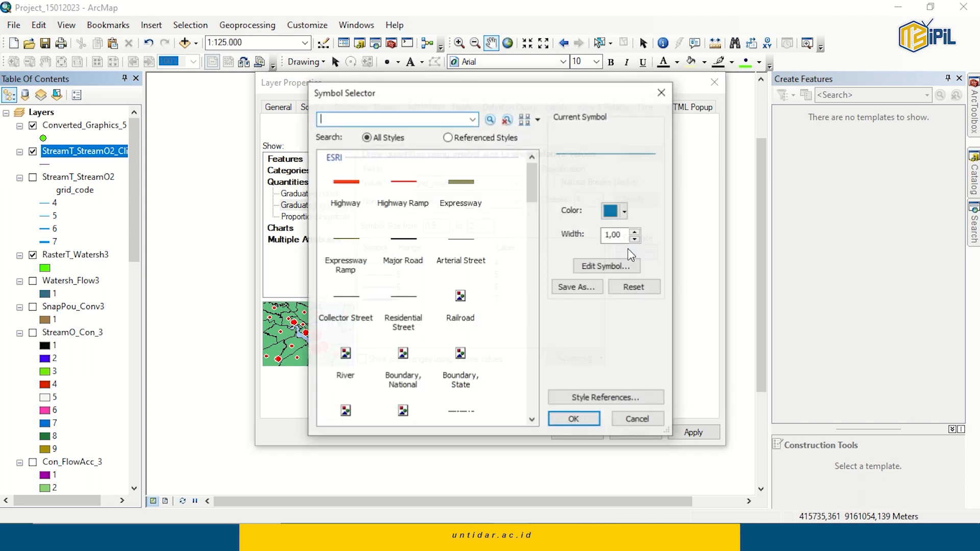
click(343, 360)
click(566, 419)
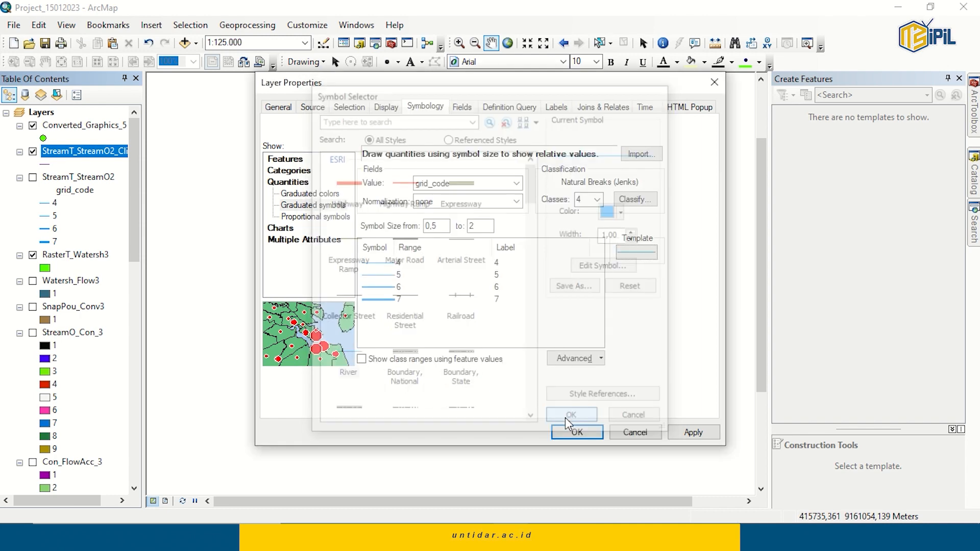
click(694, 432)
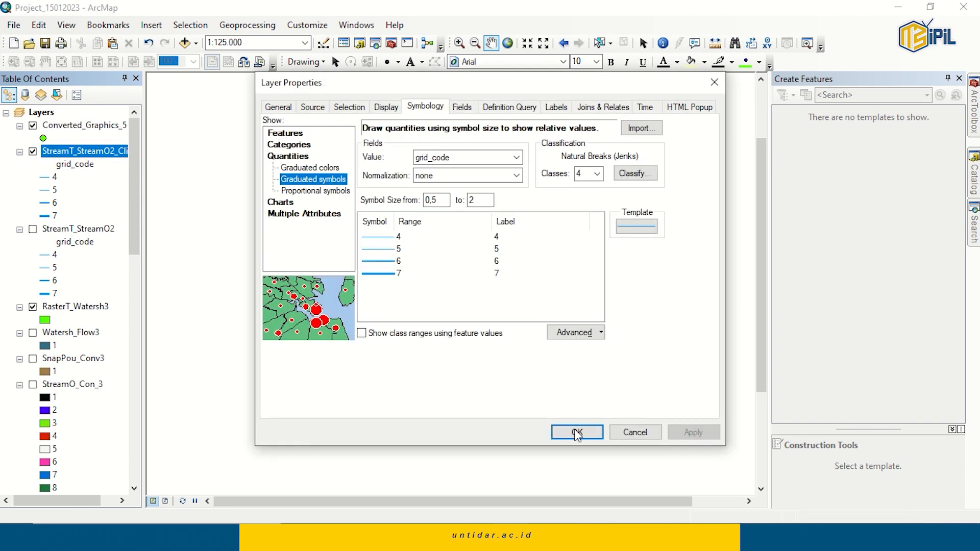
click(577, 432)
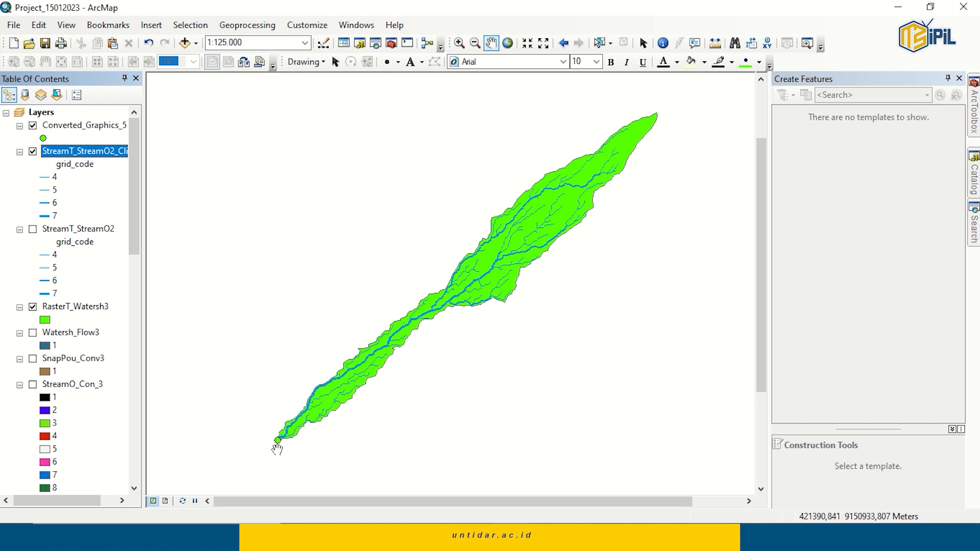
Export all Converted_Graphics_5 features to Export_Output in Default.gdb, add the result to the map, and hide Converted_Graphics_5
click(53, 128)
right_click(53, 128)
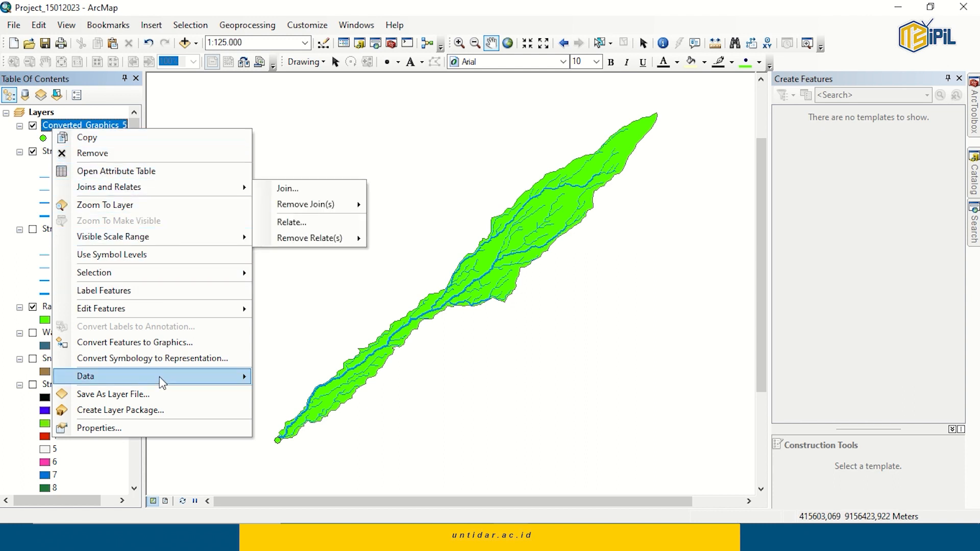
mouse_move(162, 383)
click(328, 395)
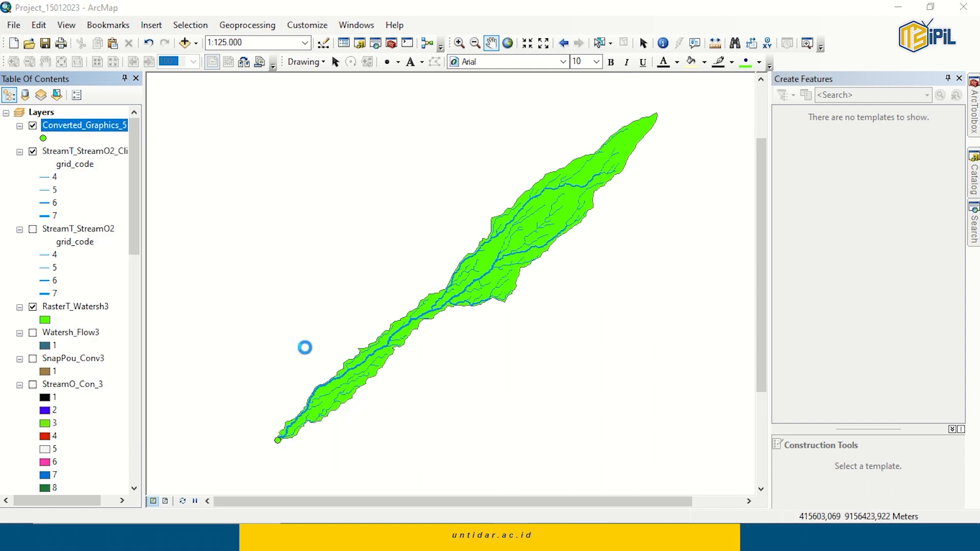
click(529, 364)
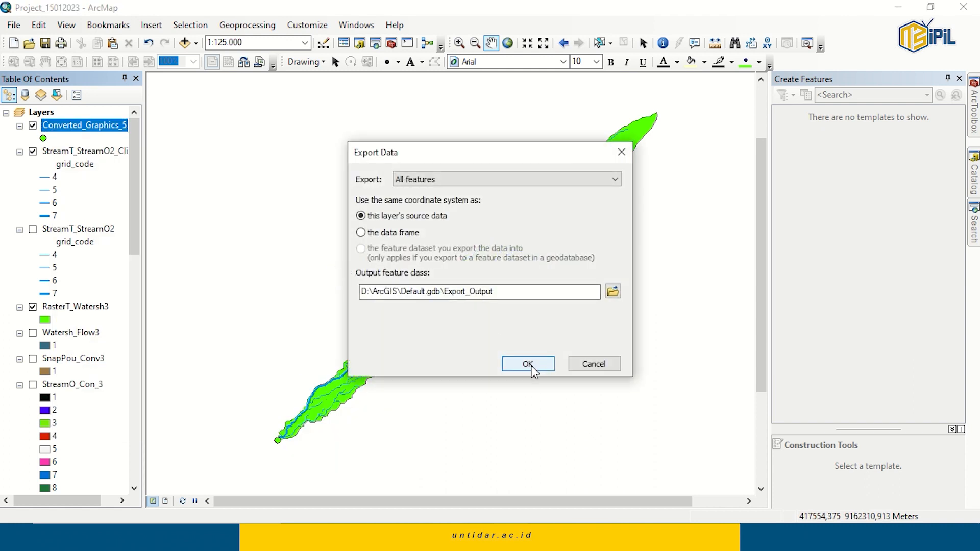
click(529, 364)
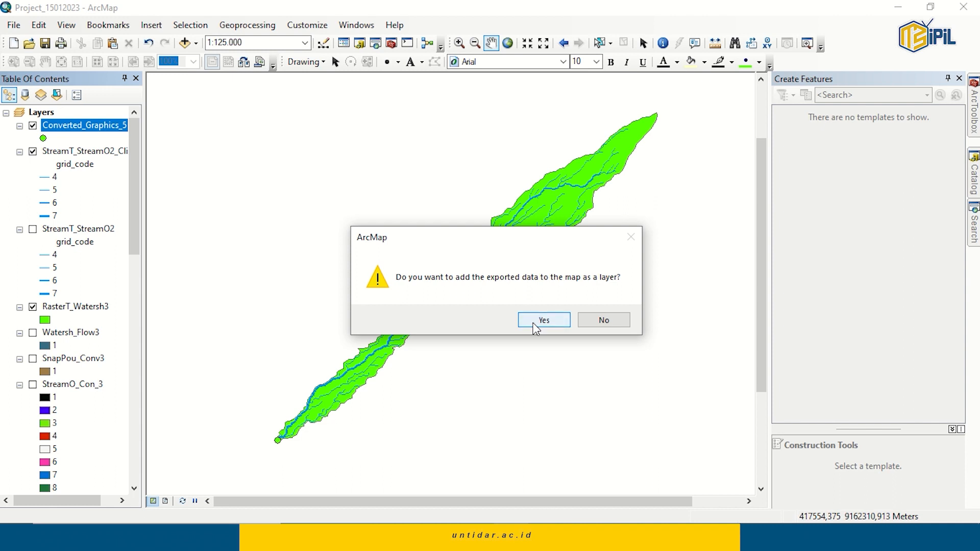
click(535, 324)
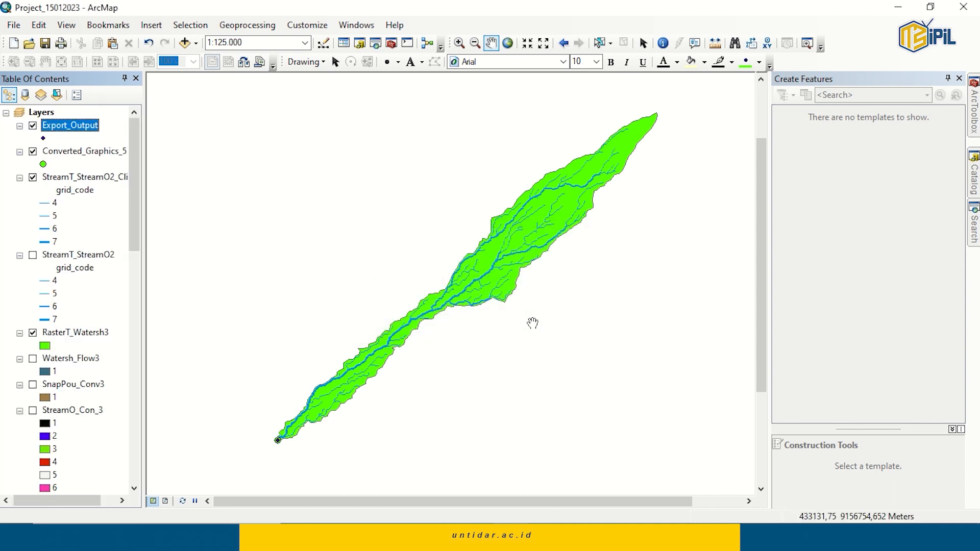
click(34, 152)
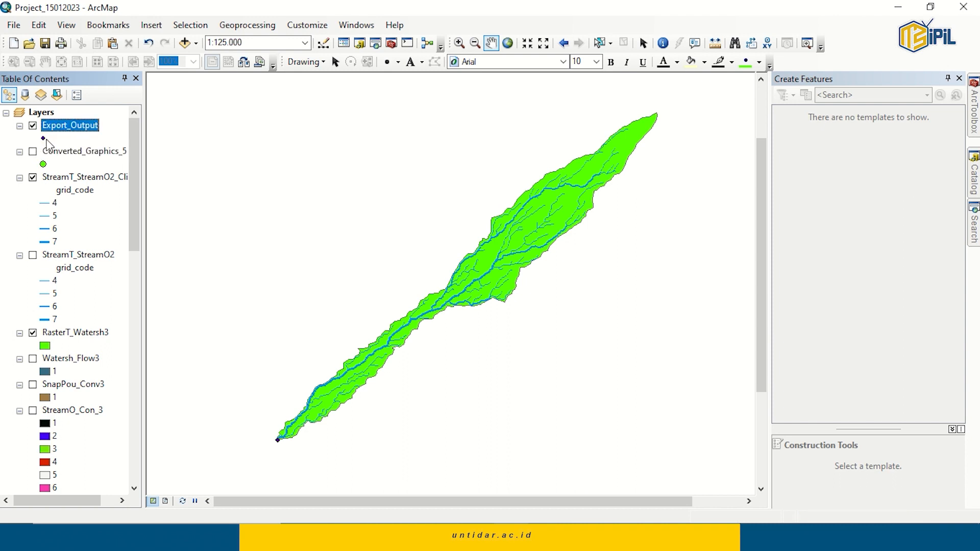
Change the Export_Output point symbol to purple with a size of 10
click(46, 141)
click(45, 143)
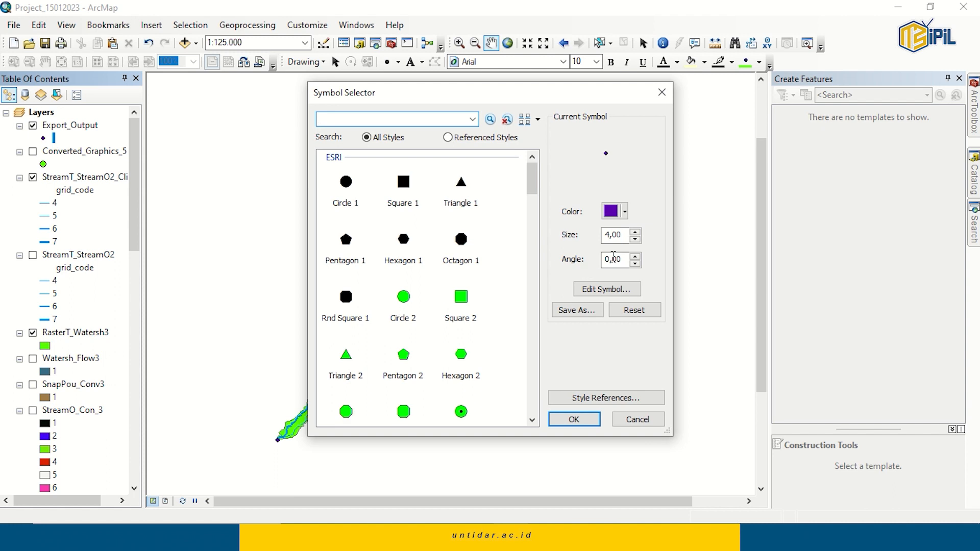
click(611, 215)
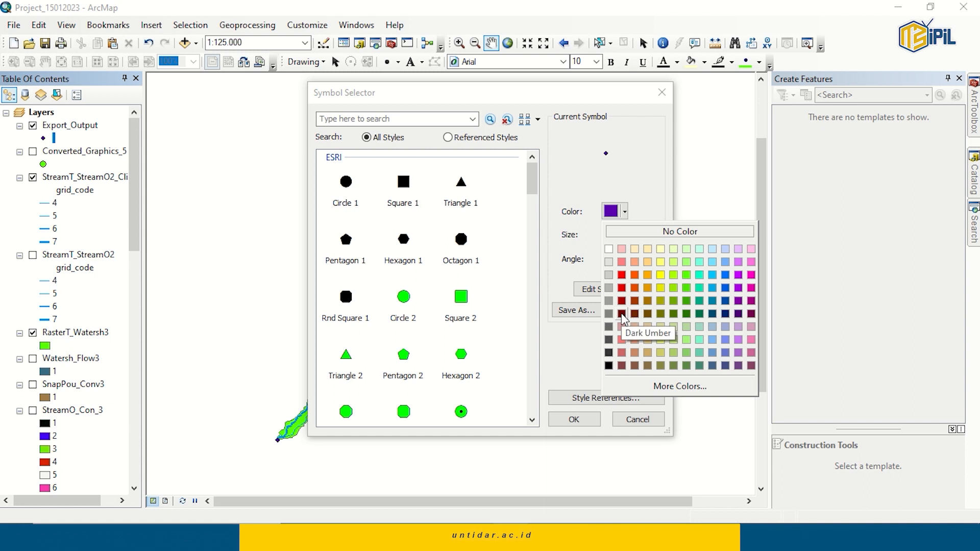
click(741, 288)
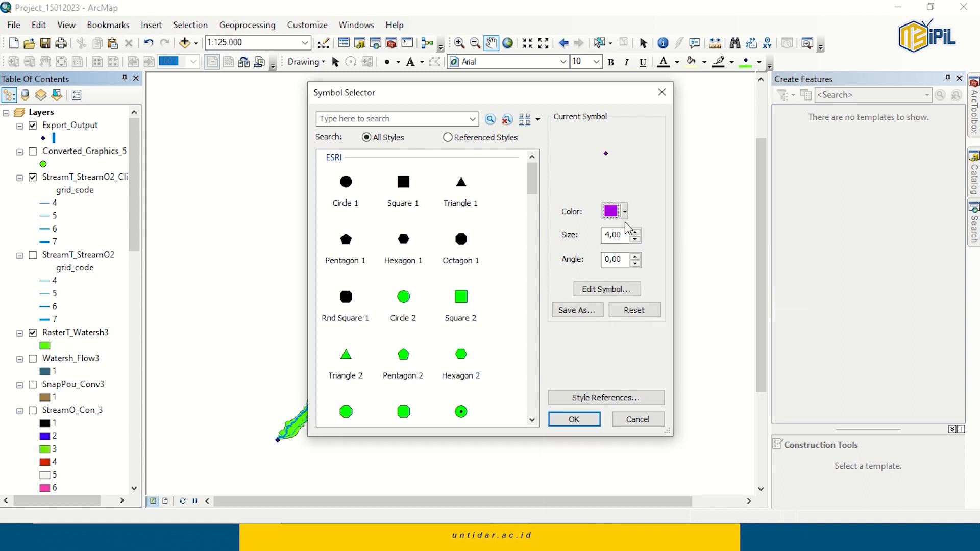
click(635, 233)
click(636, 234)
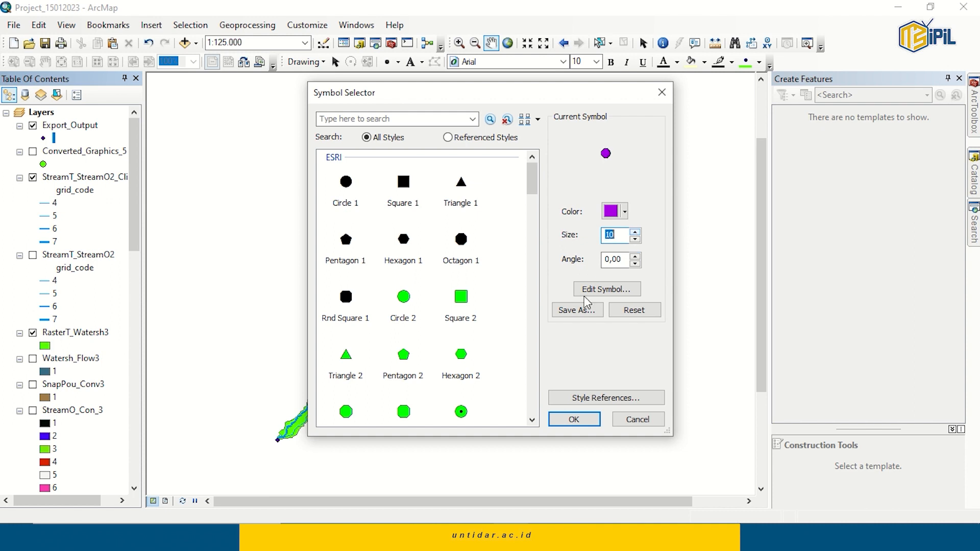
click(573, 419)
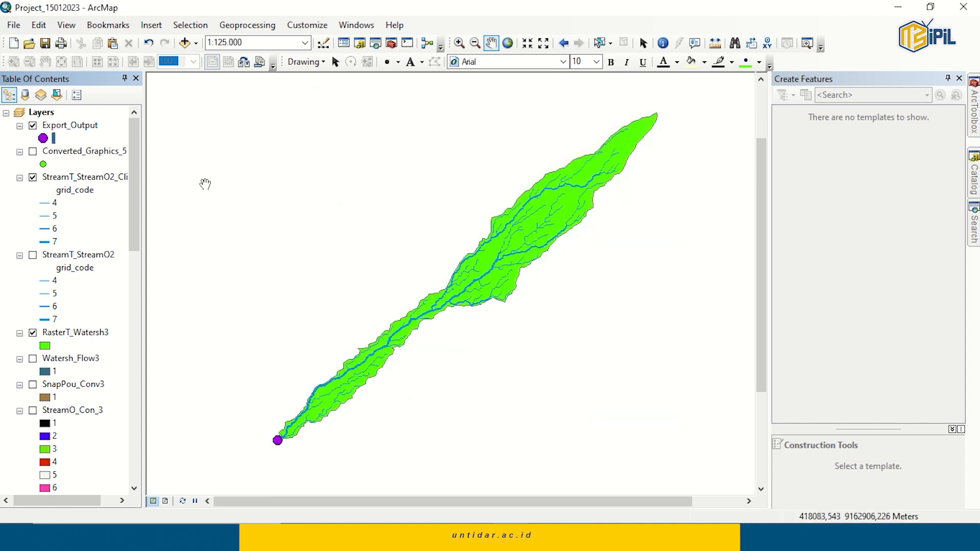
Start editing the Export_Output layer and enter Krasak as the point's Name in its attribute table
click(60, 131)
right_click(62, 133)
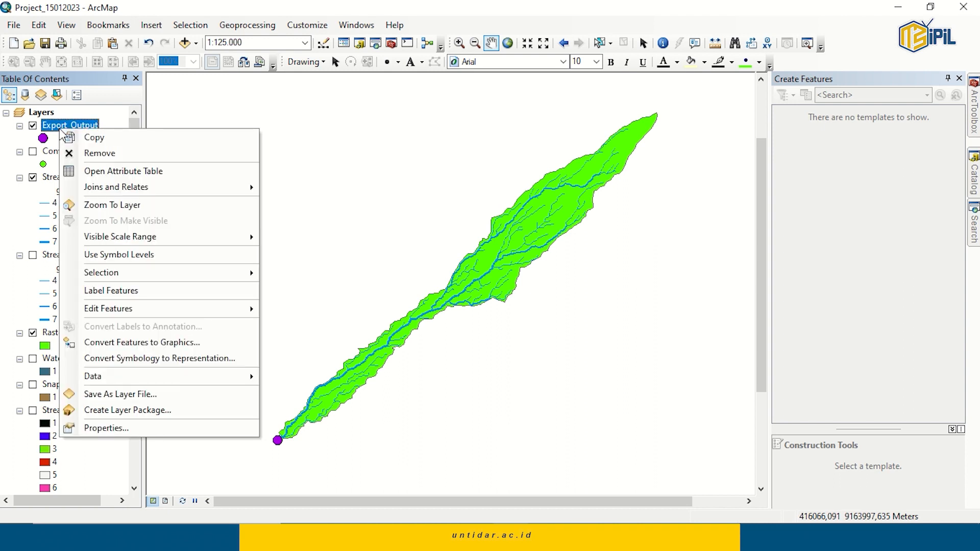
click(109, 171)
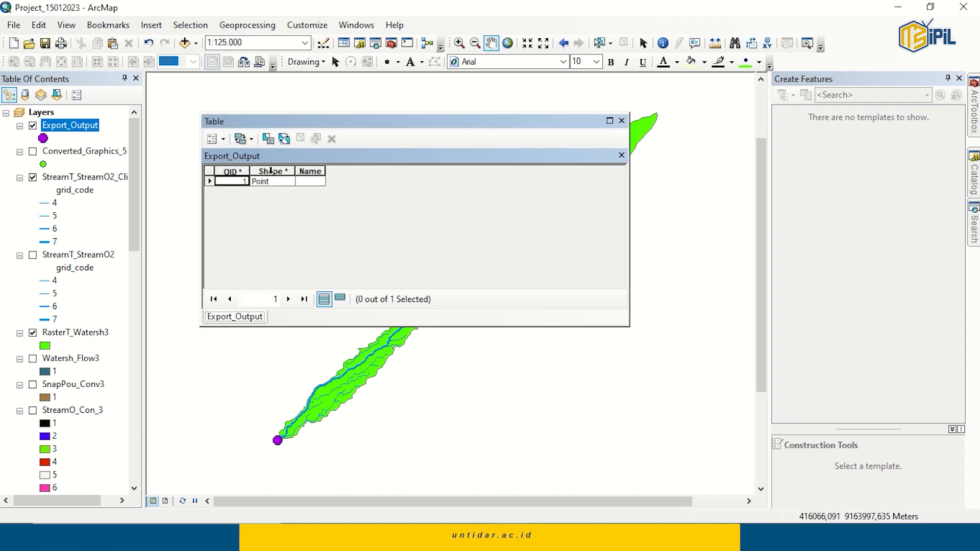
right_click(67, 127)
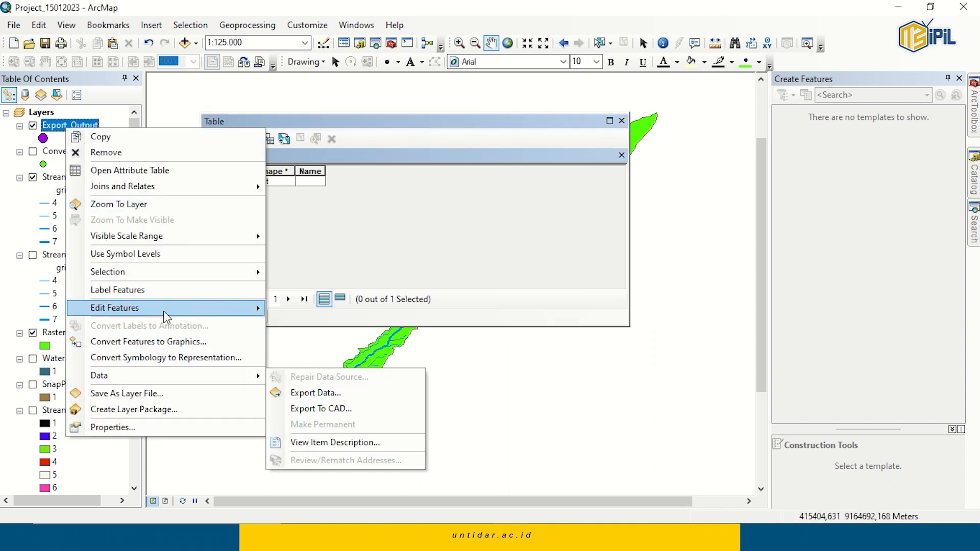
mouse_move(163, 310)
click(301, 308)
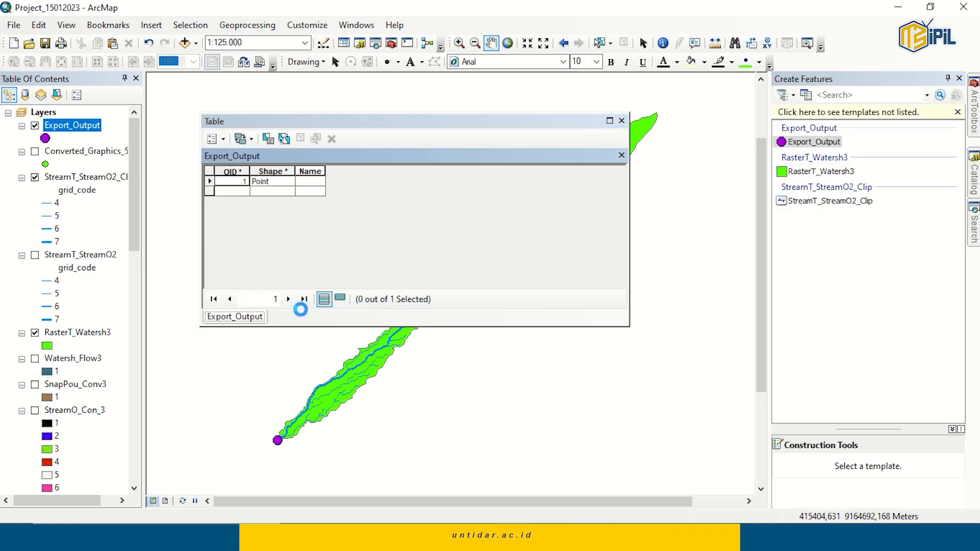
click(181, 115)
click(181, 114)
click(310, 180)
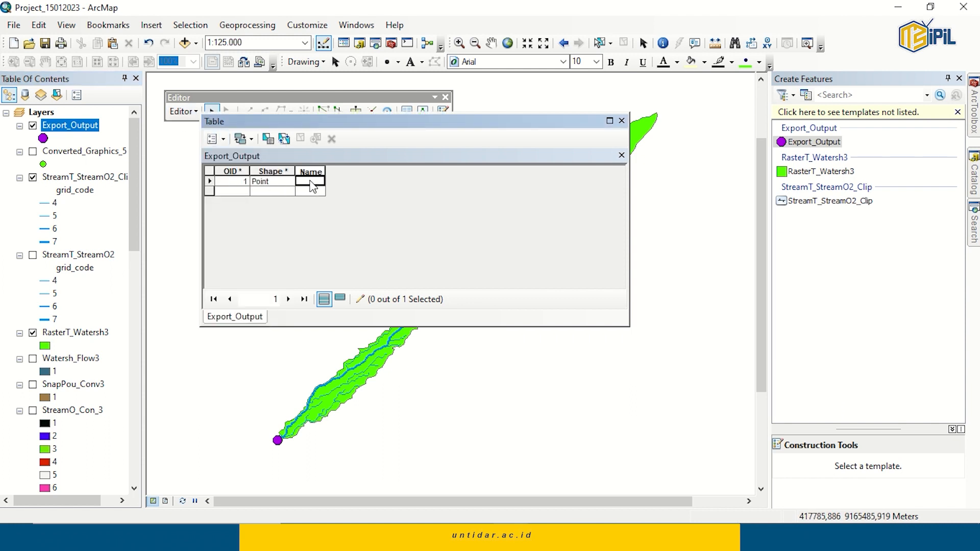
click(310, 180)
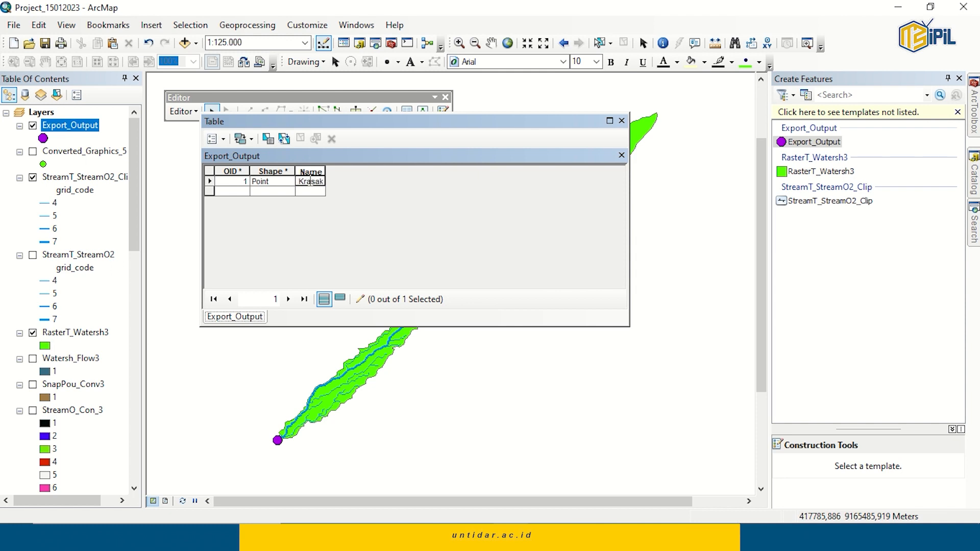
Save the point's name edit, stop editing, and widen the Name column to show the full text before closing the attribute table
click(182, 111)
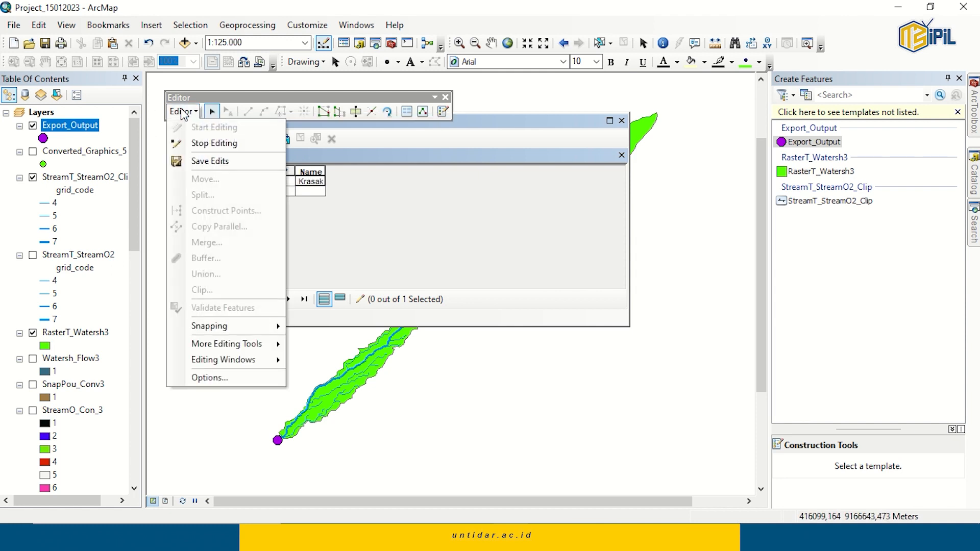
click(199, 160)
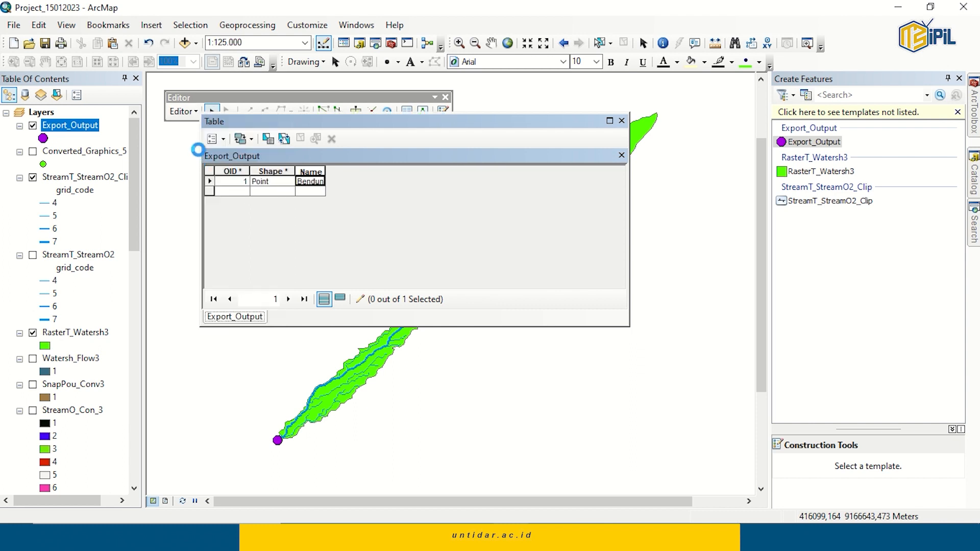
click(183, 112)
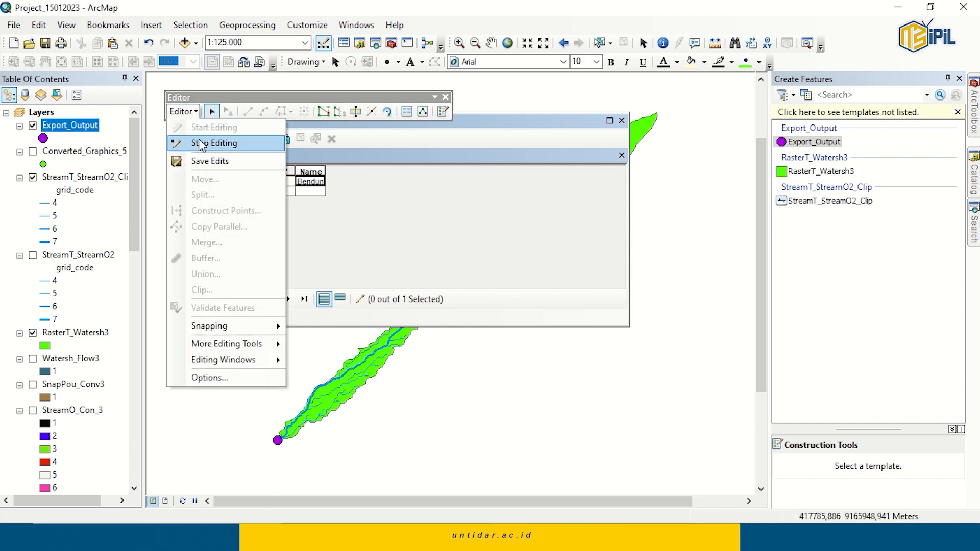
click(202, 142)
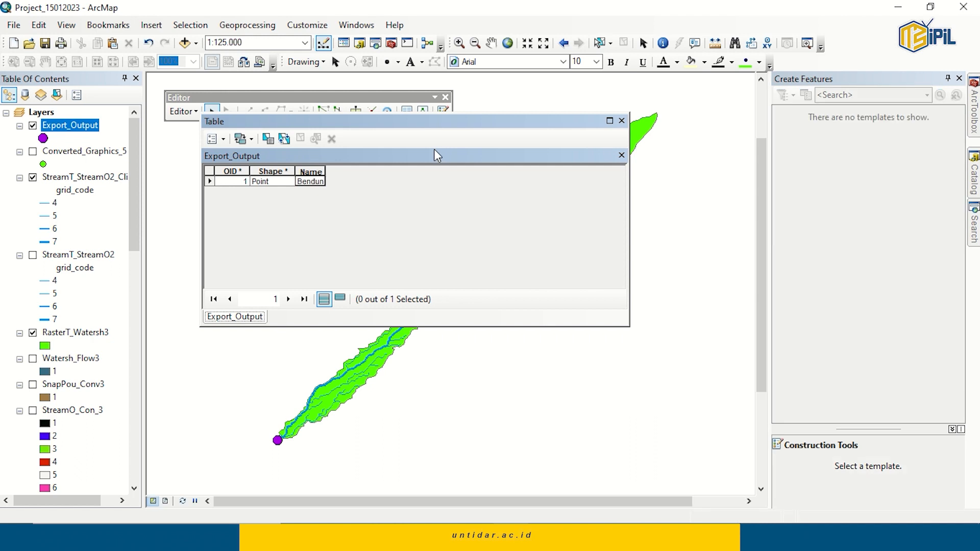
click(446, 96)
drag(325, 171, 375, 172)
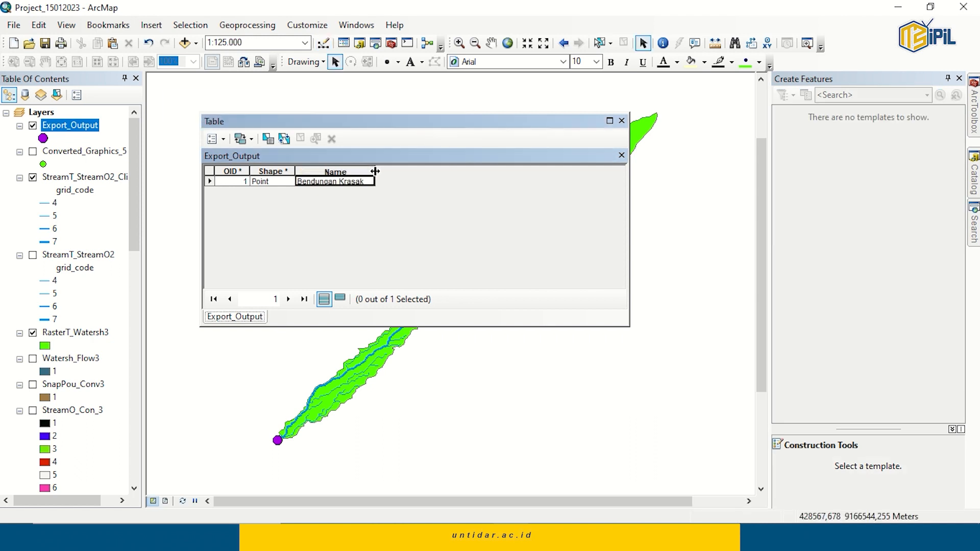
click(622, 121)
Set the Export_Output label text size to 10 and turn on labels for its point
right_click(70, 131)
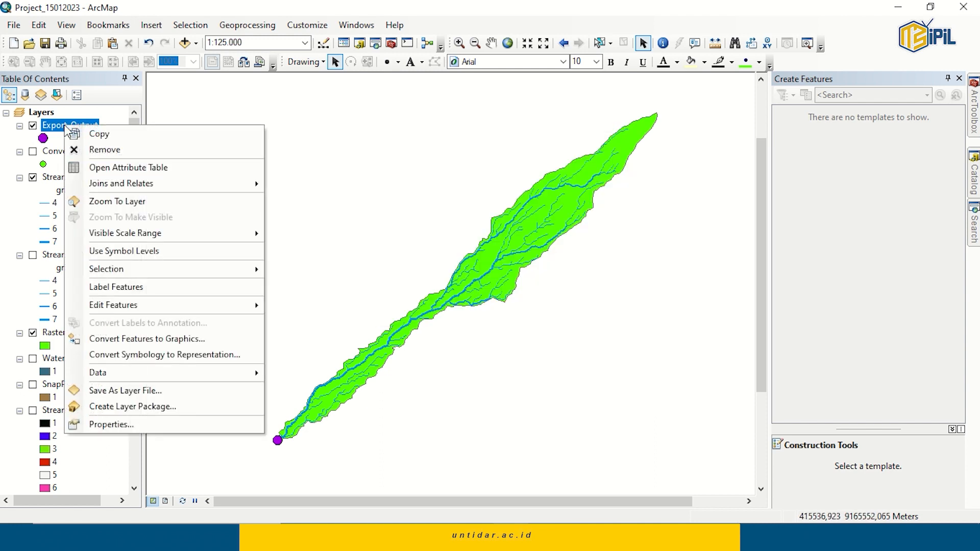
click(175, 425)
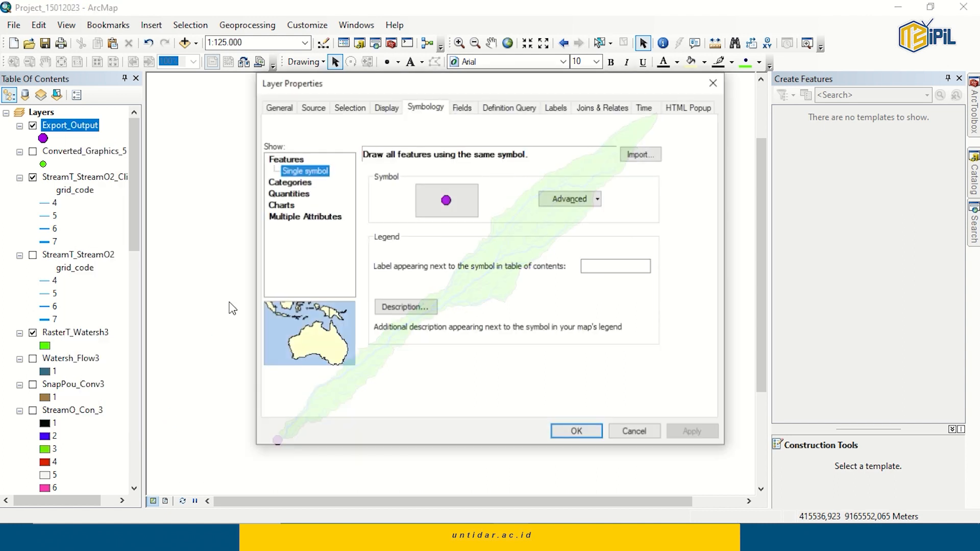
click(556, 108)
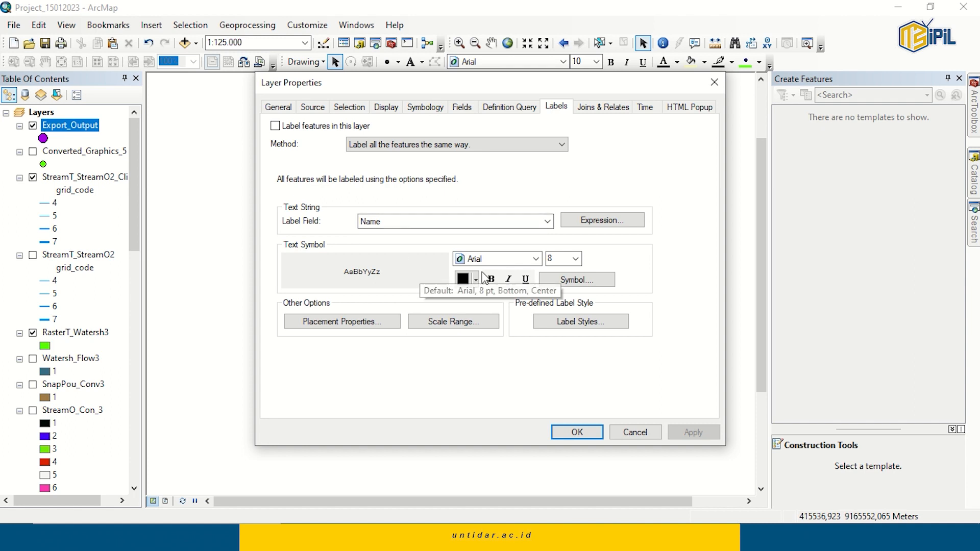
click(578, 259)
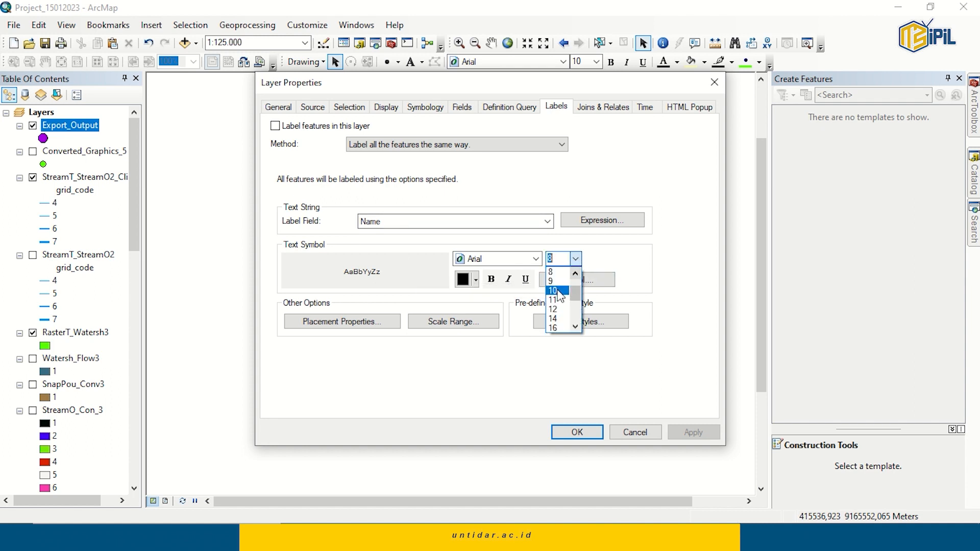
click(555, 292)
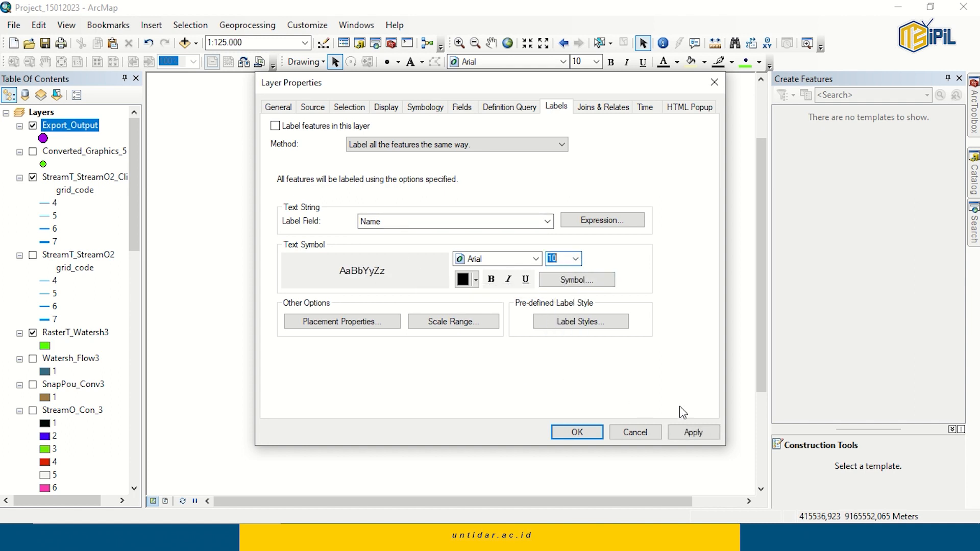
click(703, 431)
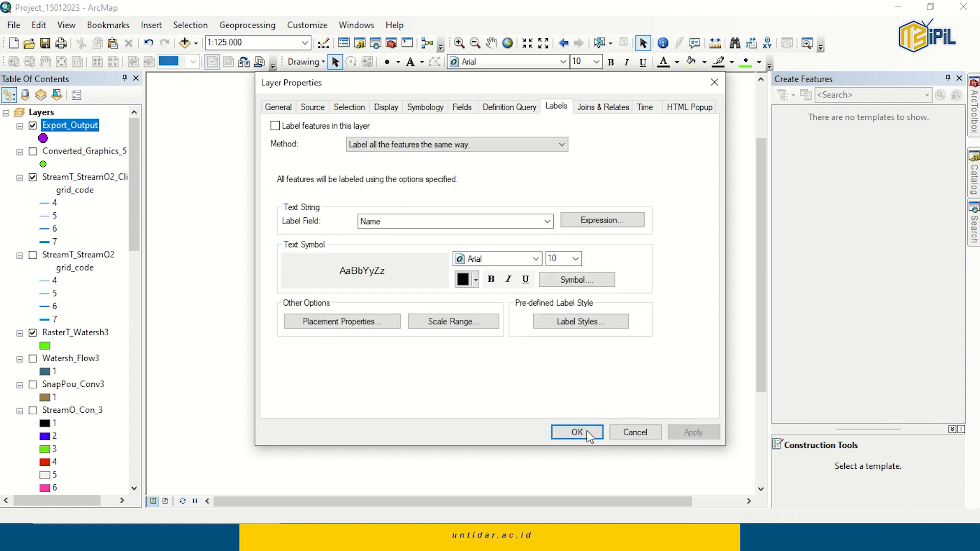
click(589, 433)
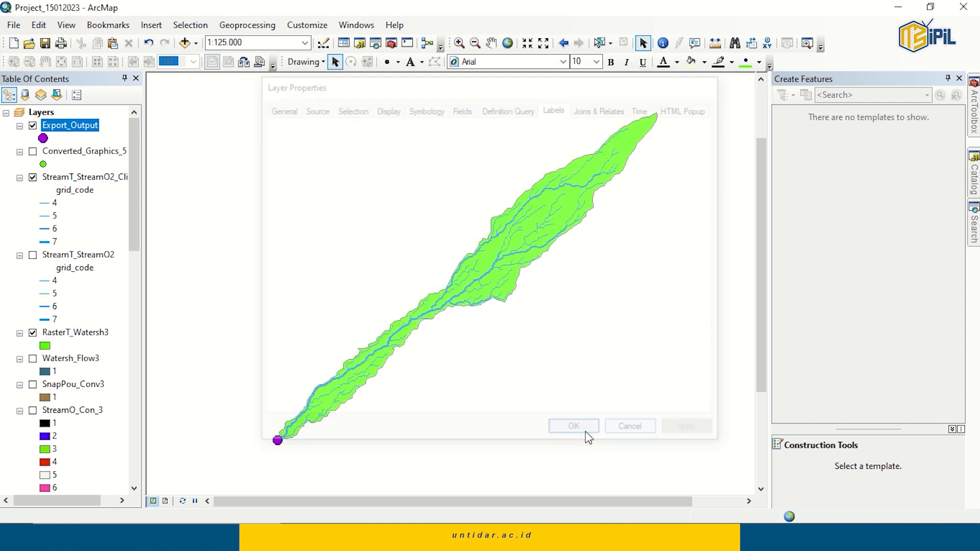
right_click(57, 131)
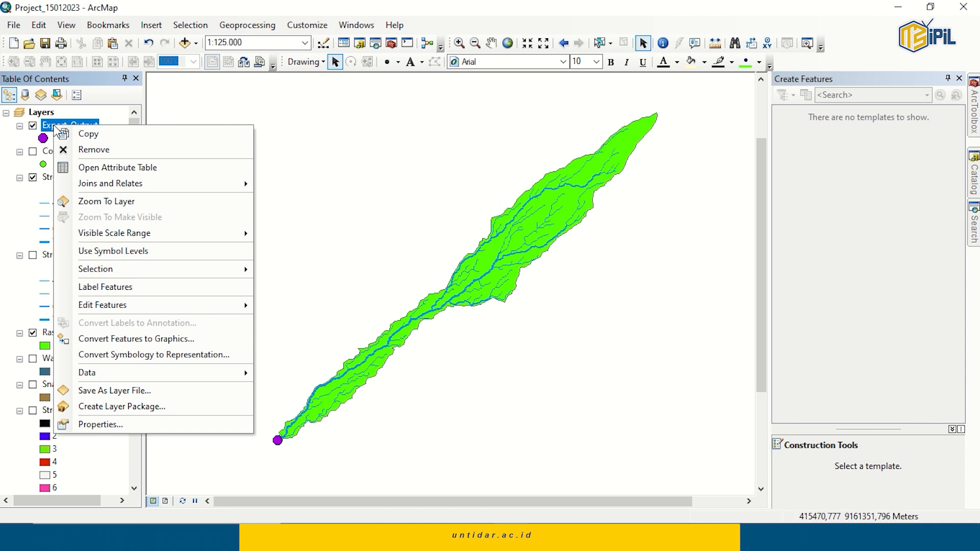
click(135, 287)
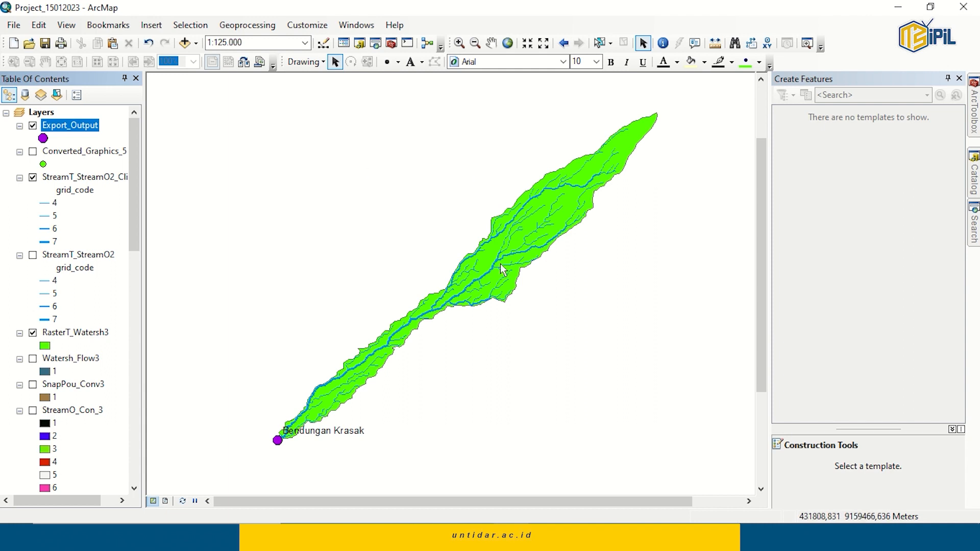
Switch to the Notepad preparation list and review the SHP Wilayah di Indonesia item
click(464, 536)
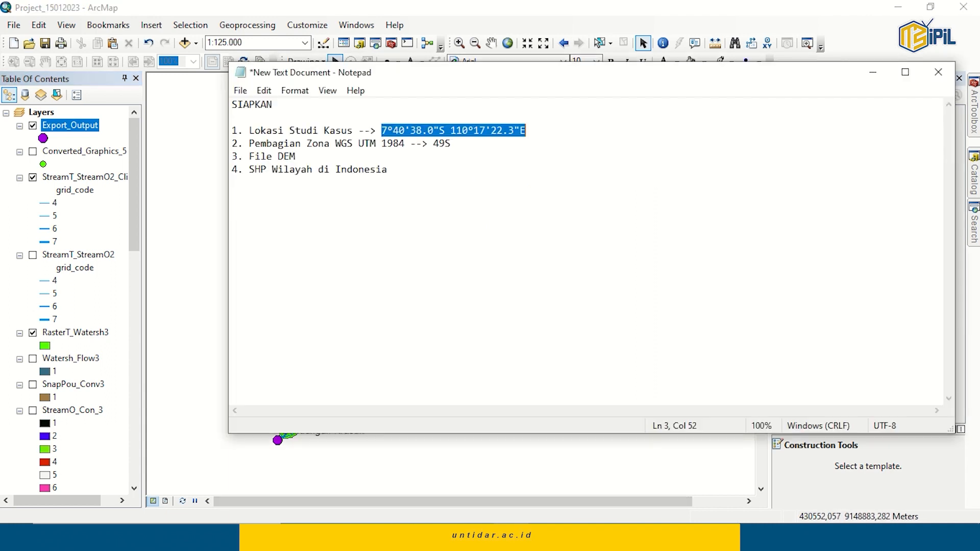
drag(252, 173, 398, 170)
click(401, 177)
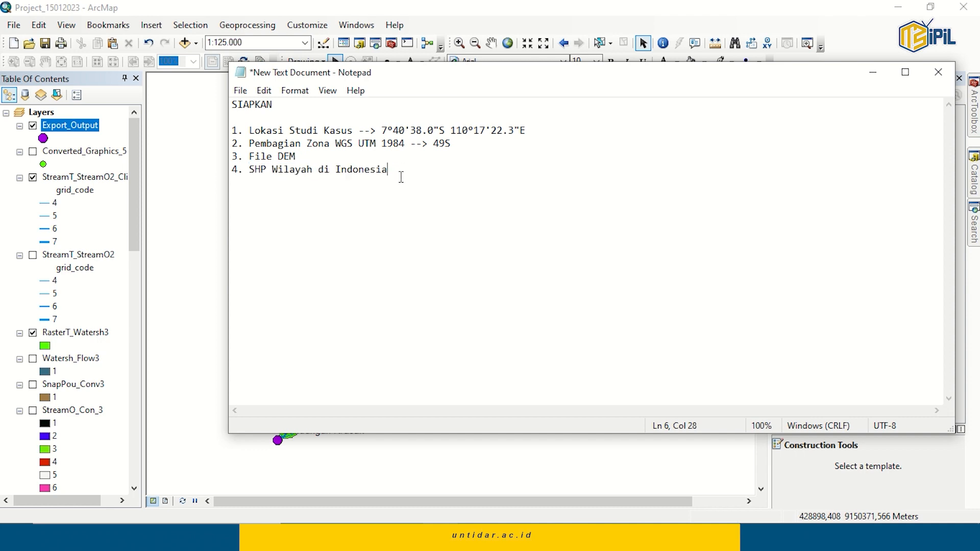
click(874, 75)
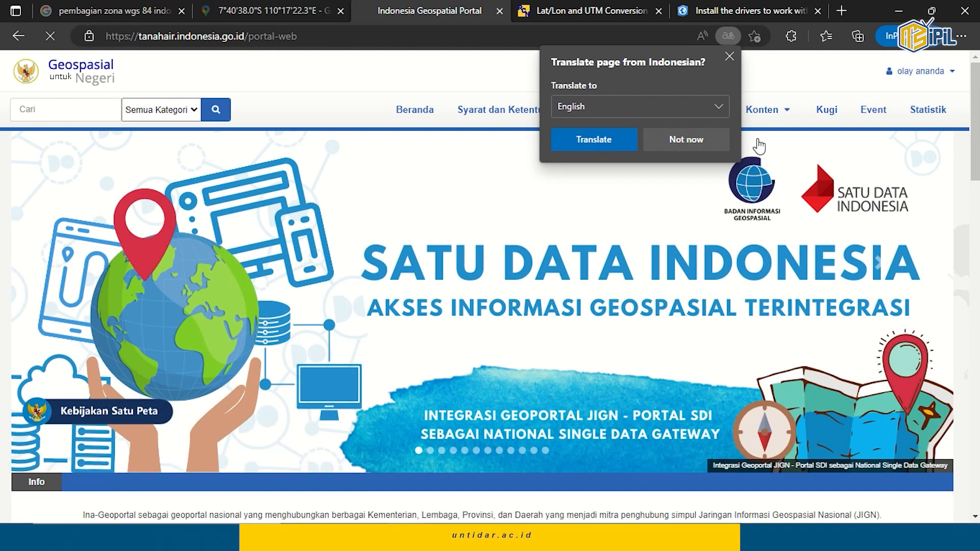
In the browser, open the Indonesia Geospatial Portal's Peta AOI download map and its Batas Wilayah 25K clipping tool
click(695, 137)
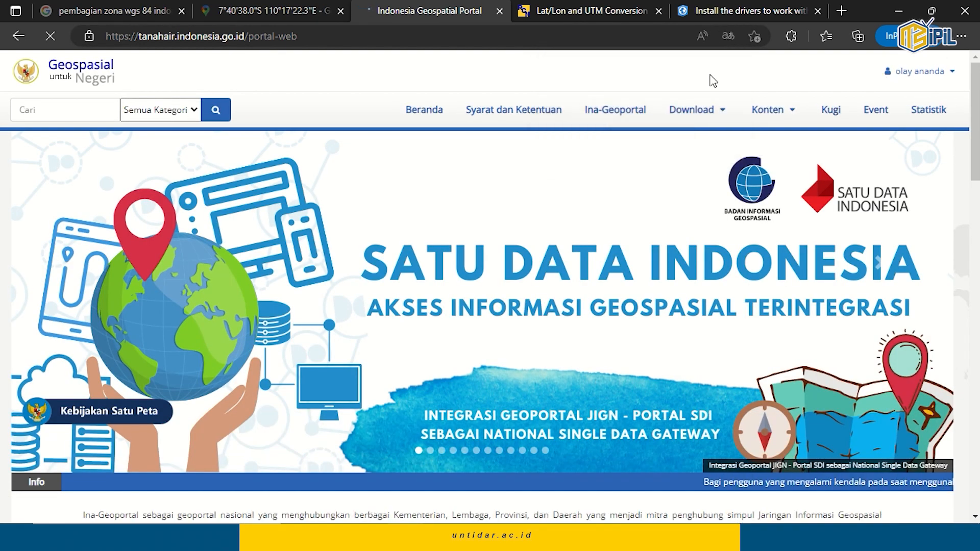
click(705, 117)
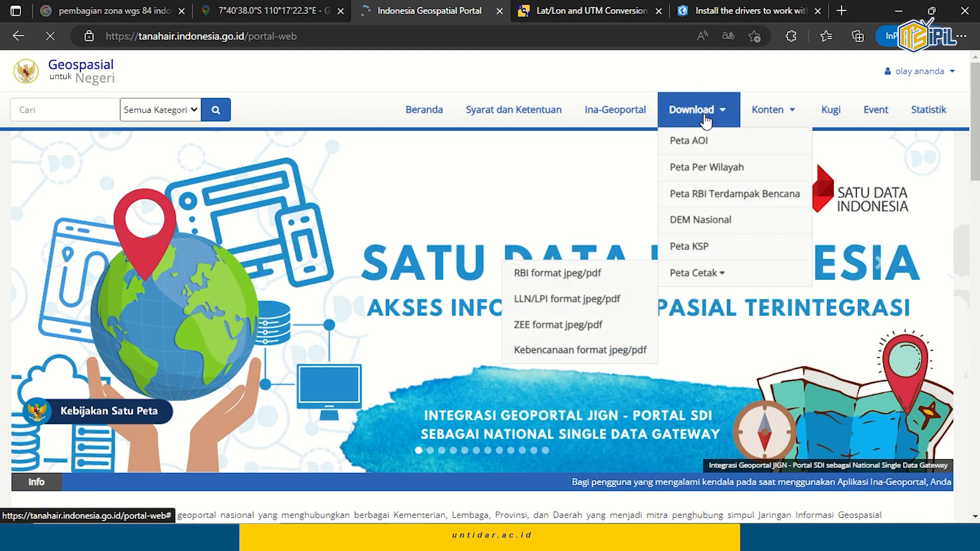
click(707, 139)
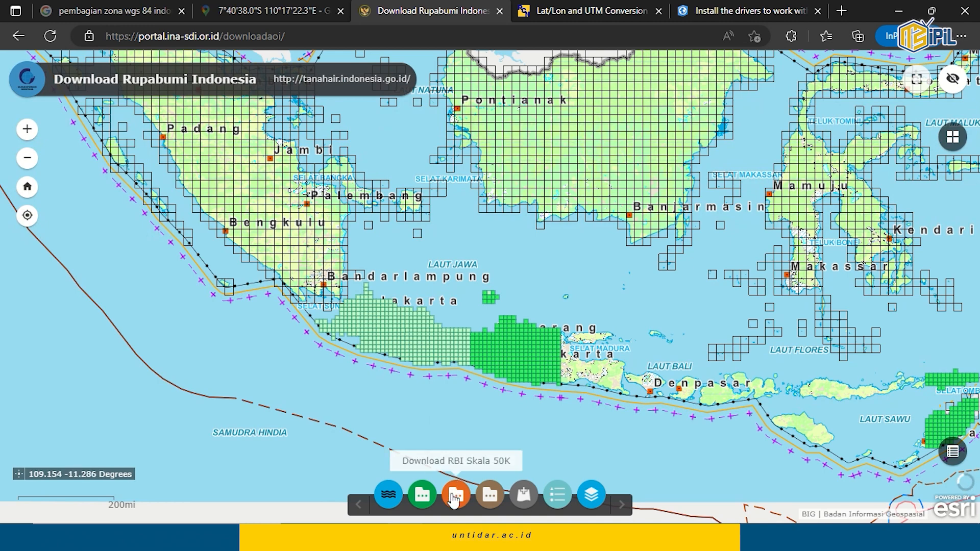
click(493, 502)
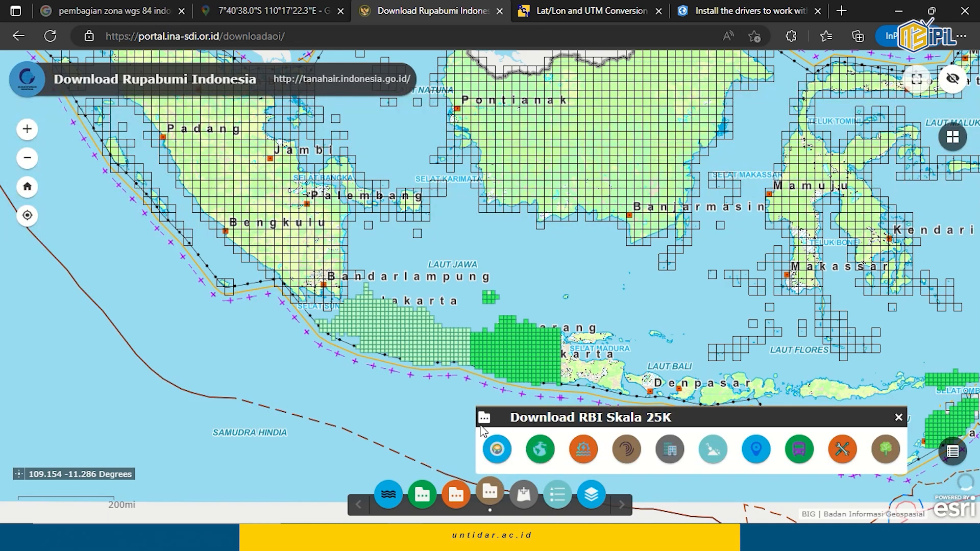
click(541, 448)
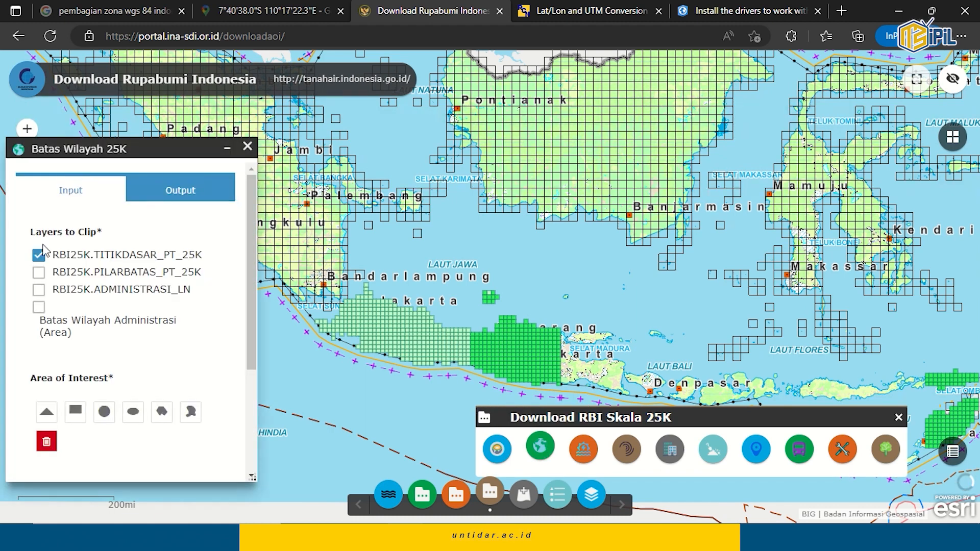
Include all four Batas Wilayah 25K layers to clip: TITIKDASAR, PILARBATAS, ADMINISTRASI_LN and Batas Wilayah Administrasi (Area)
click(39, 272)
click(39, 289)
click(39, 306)
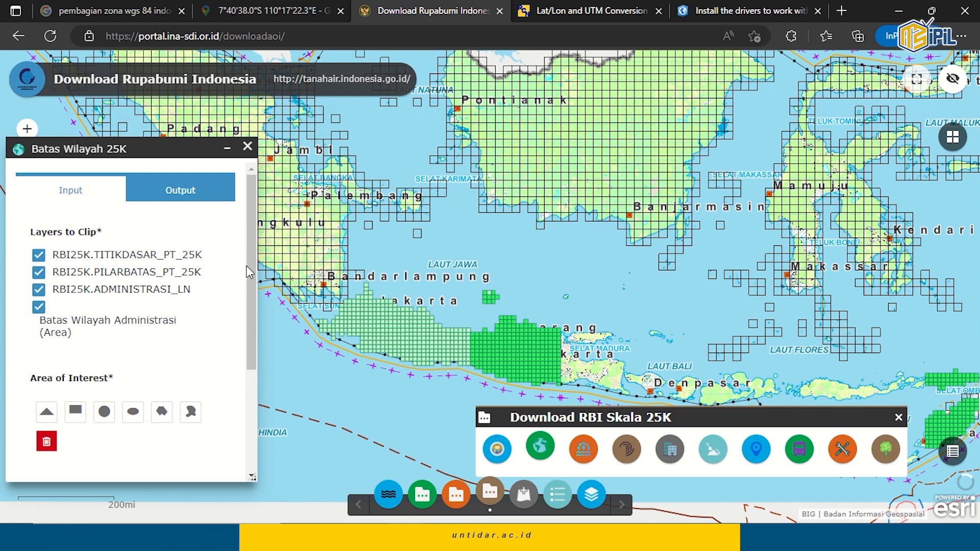
Draw a rectangular area of interest over central Java and execute the clip with Shapefile as the feature format
scroll(251, 281, down, 2)
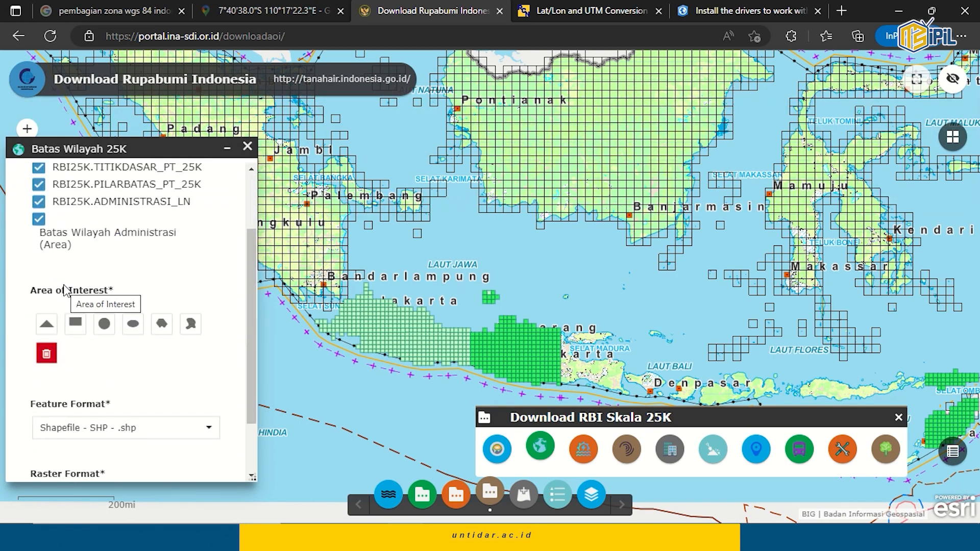
click(76, 326)
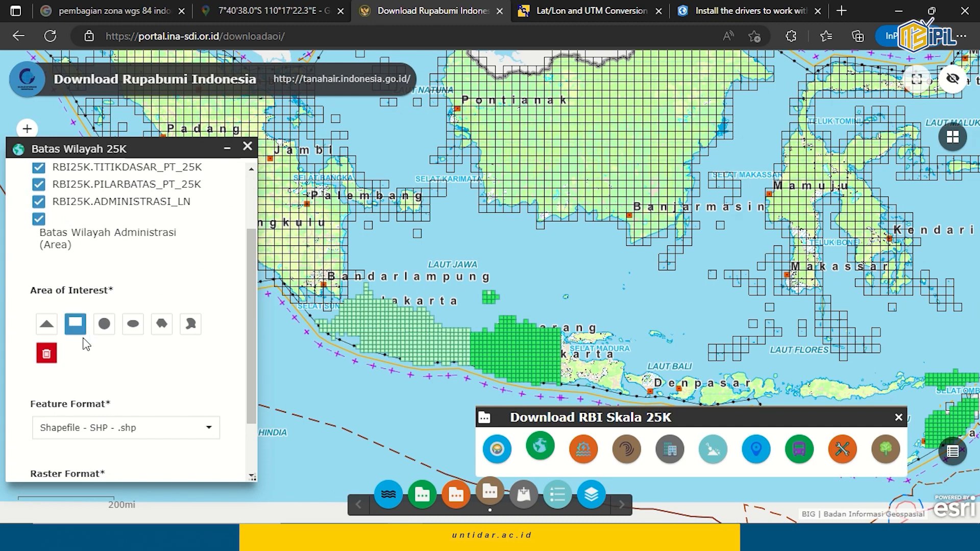
scroll(247, 323, down, 2)
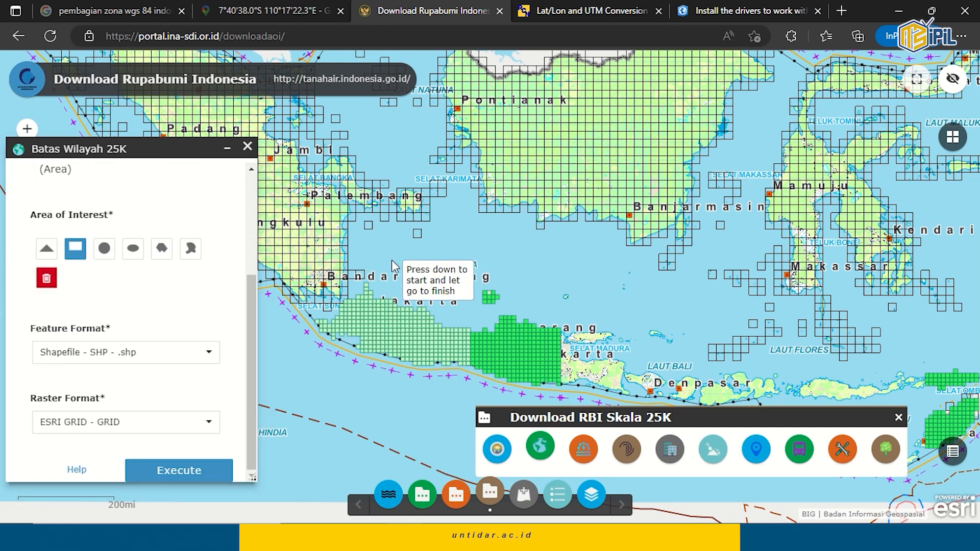
mouse_move(395, 254)
mouse_down()
mouse_move(452, 337)
mouse_move(556, 406)
mouse_up()
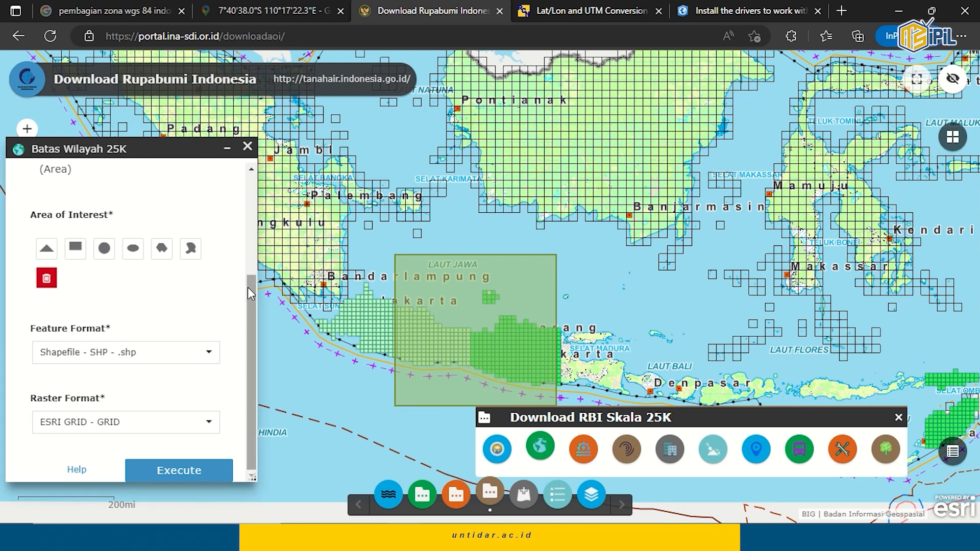
click(185, 470)
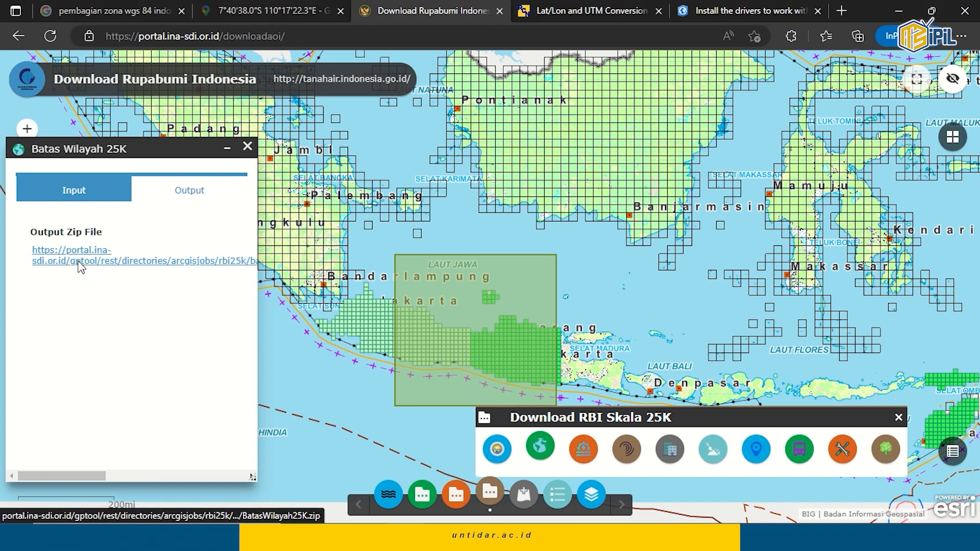
Download the output zip as BatasWilayah25K_2.zip and extract it in the D:\ArcGIS folder
click(79, 261)
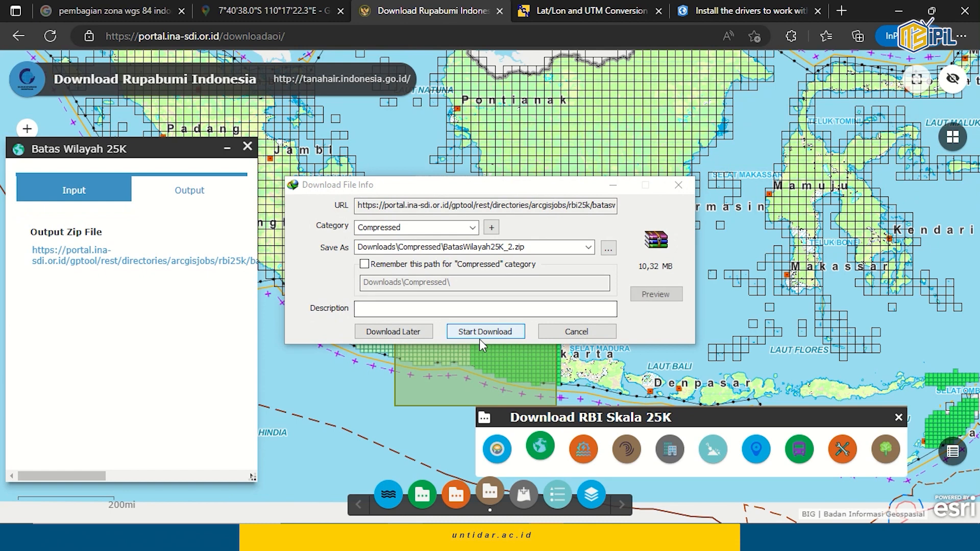
click(473, 333)
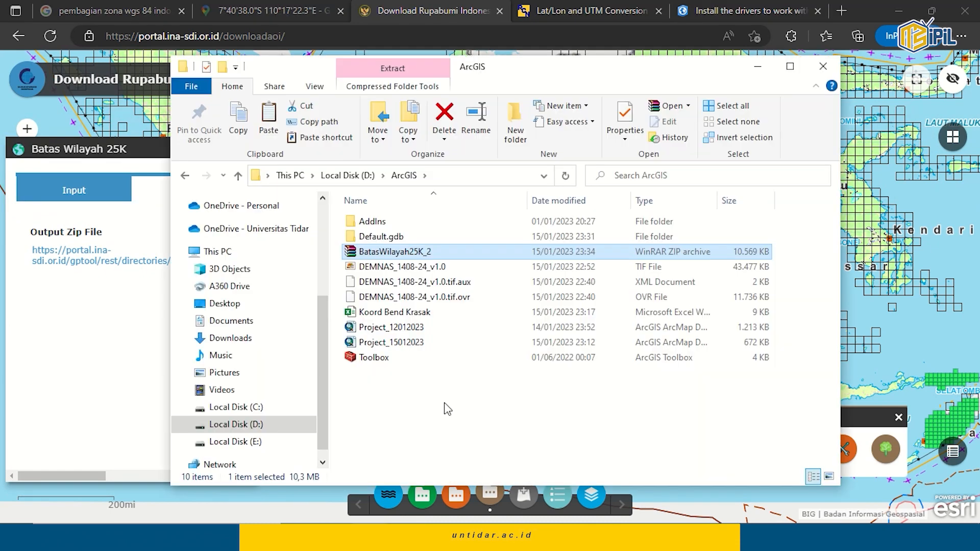
key(Menu)
key(x)
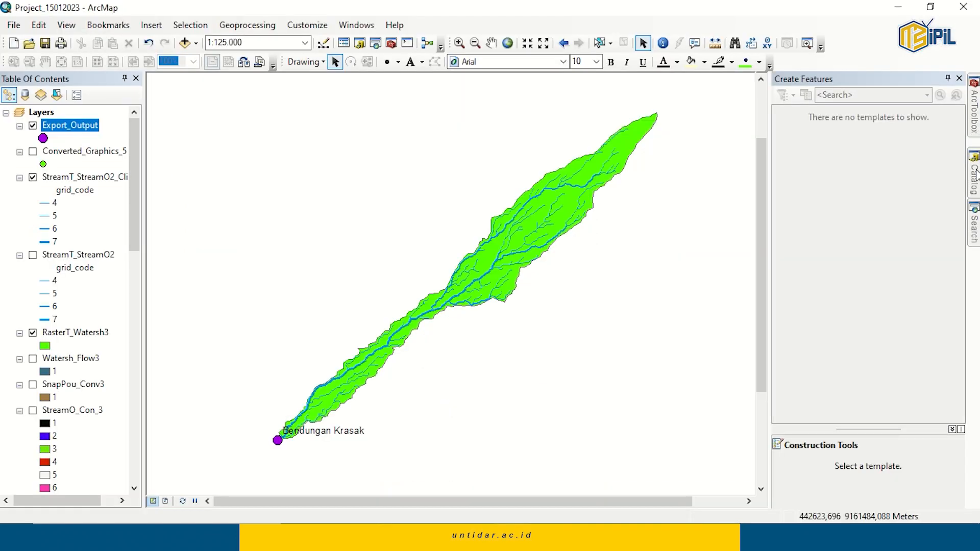
Switch to ArcMap, refresh the D:\ArcGIS folder connection in the Catalog, and expand its contents
click(974, 174)
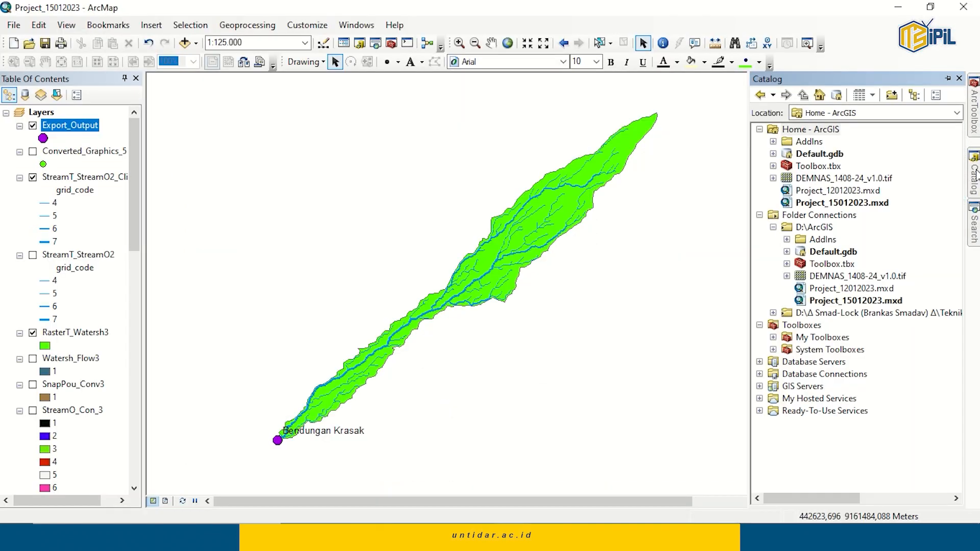
click(774, 228)
click(815, 228)
right_click(814, 230)
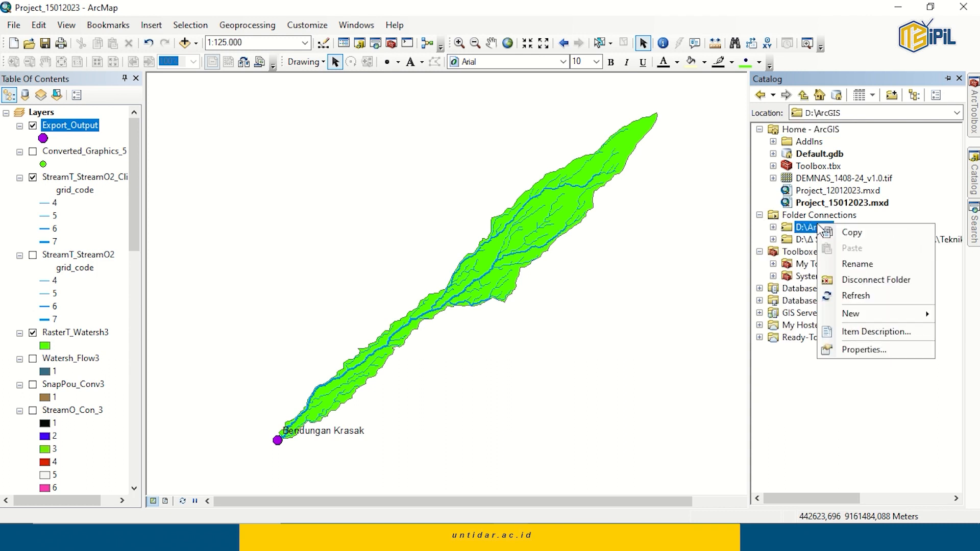
click(860, 299)
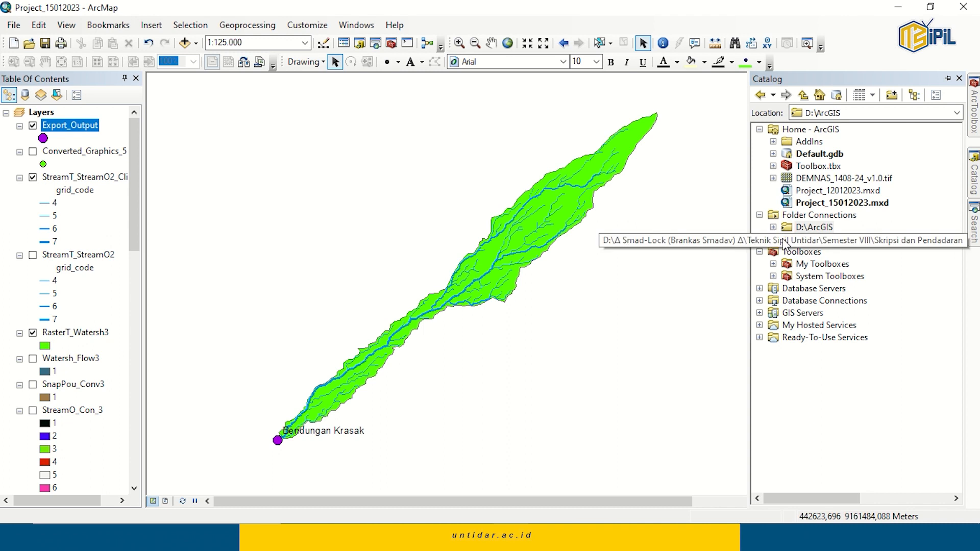
click(773, 228)
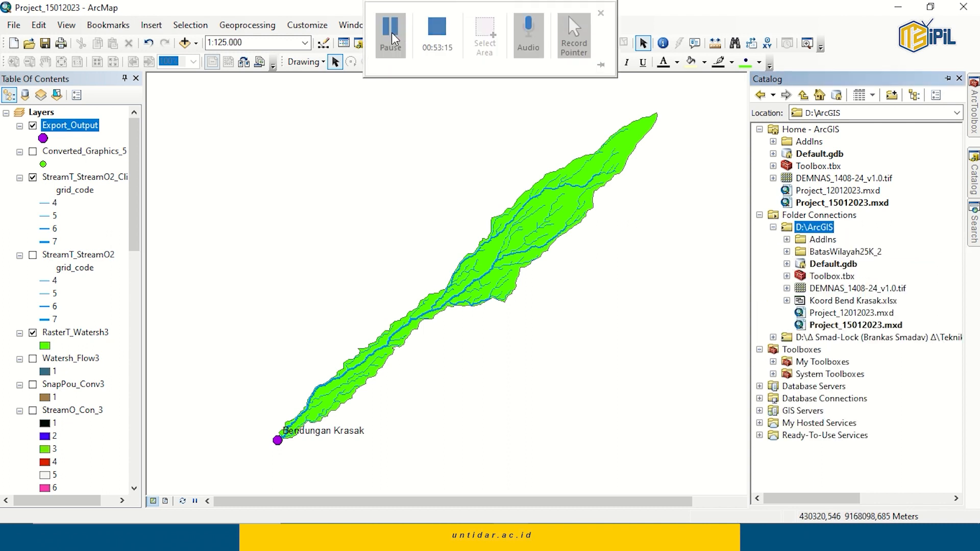
Expand zipfolder inside BatasWilayah25K_2 and add Batas_Wilayah_Administrasi__Area_.shp to the map directly beneath the RasterT_Watersh3 layer
mouse_move(976, 182)
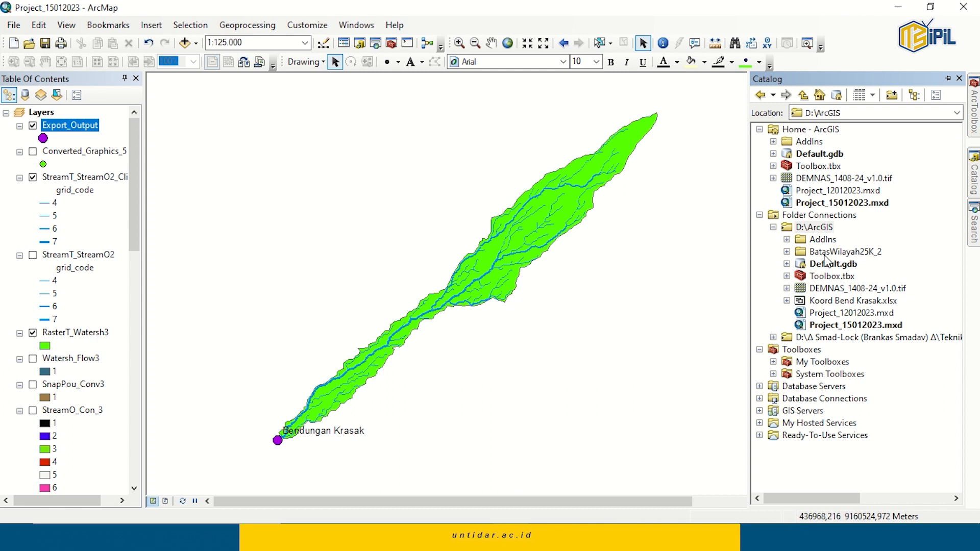
click(787, 252)
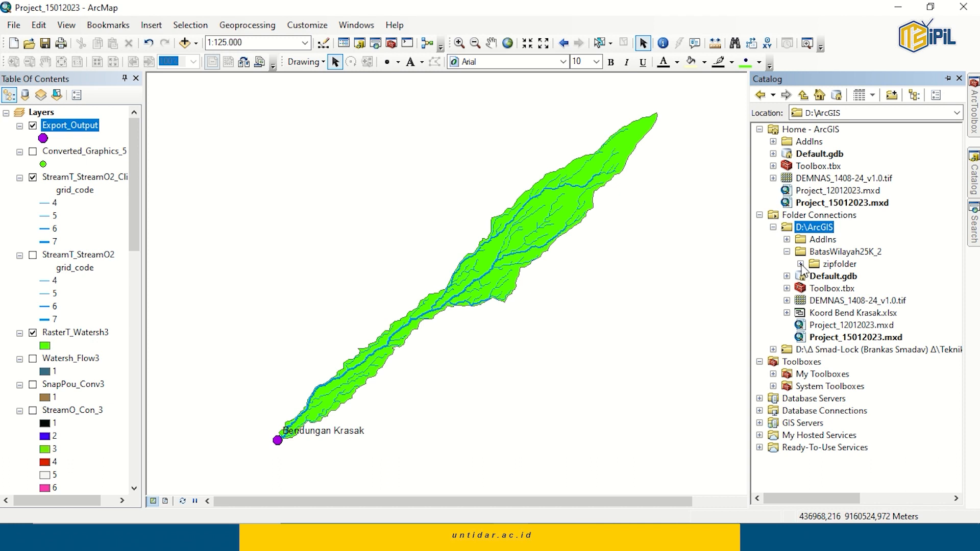
click(801, 264)
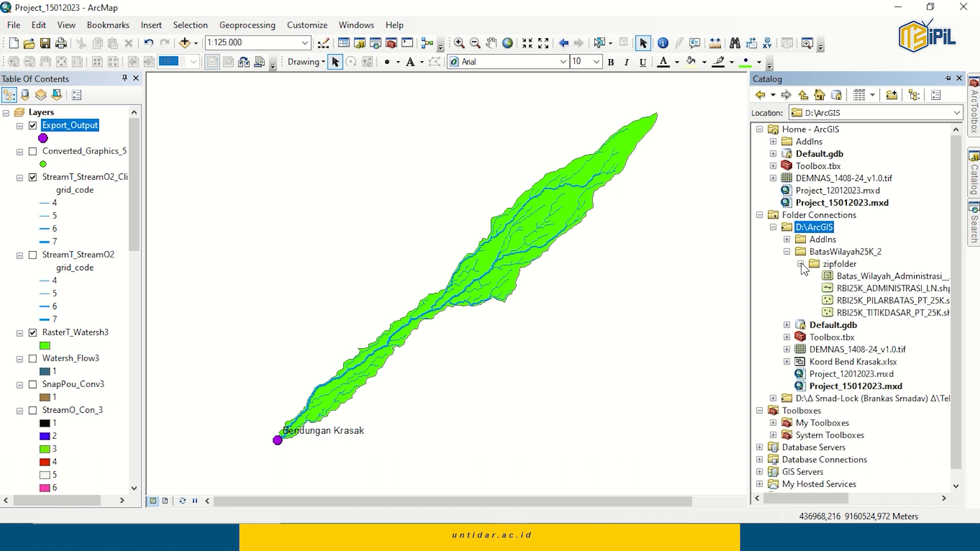
drag(806, 498, 828, 498)
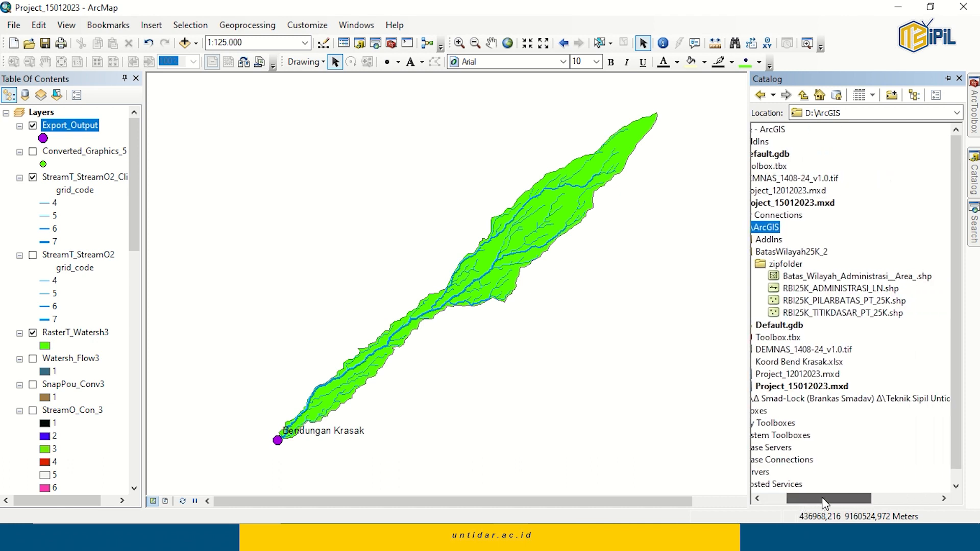
click(843, 278)
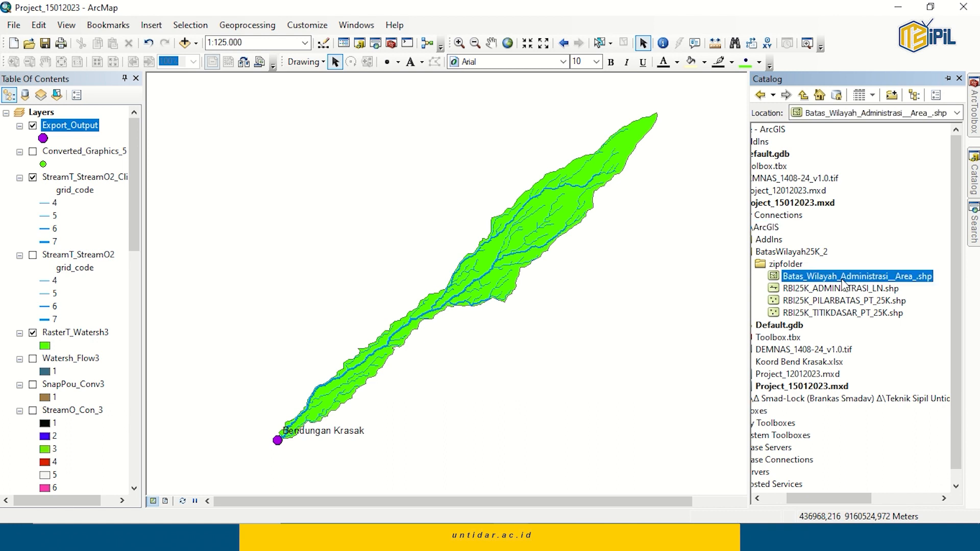
drag(874, 279, 49, 350)
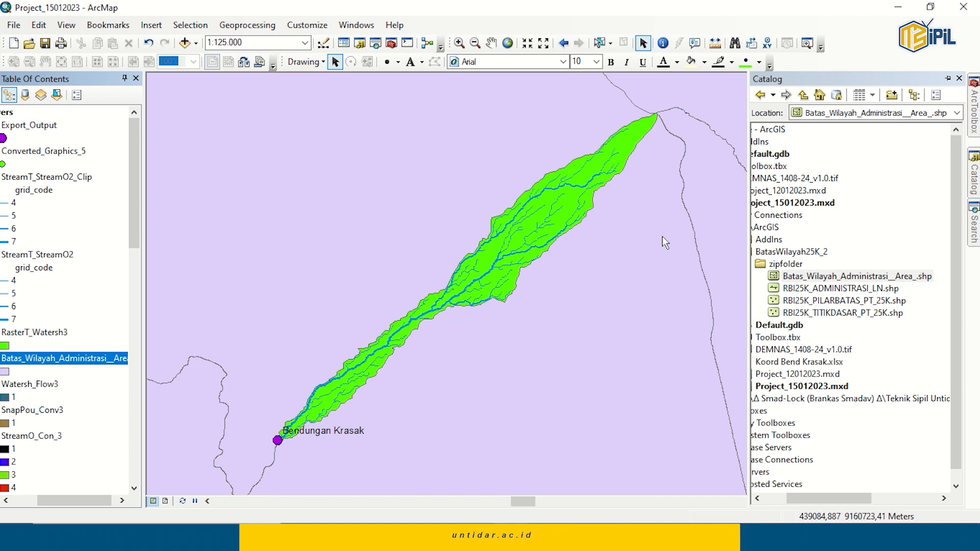
Examine the extent of the administrative boundaries across central Java and where the Bendungan Krasak watershed lies among them
scroll(719, 256, down, 1)
scroll(718, 264, up, 2)
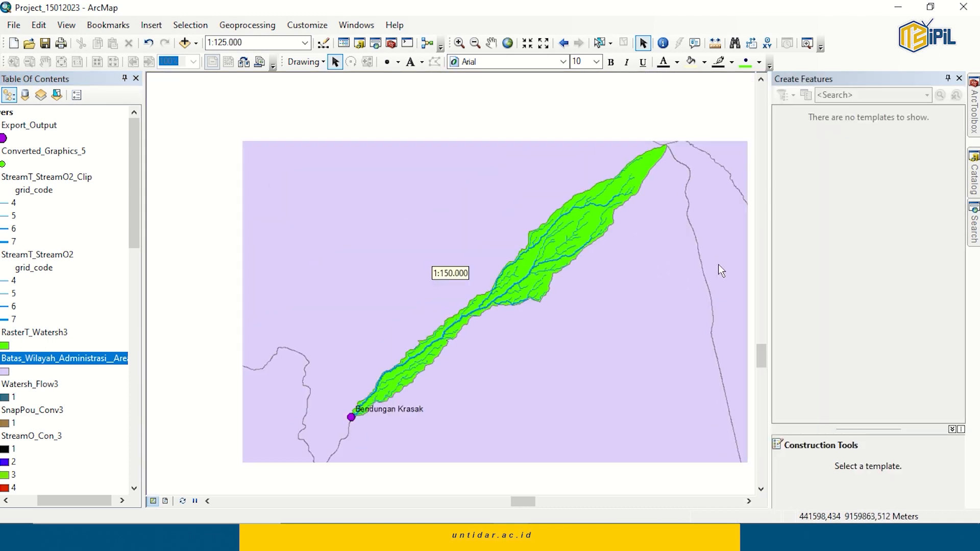
scroll(580, 310, up, 2)
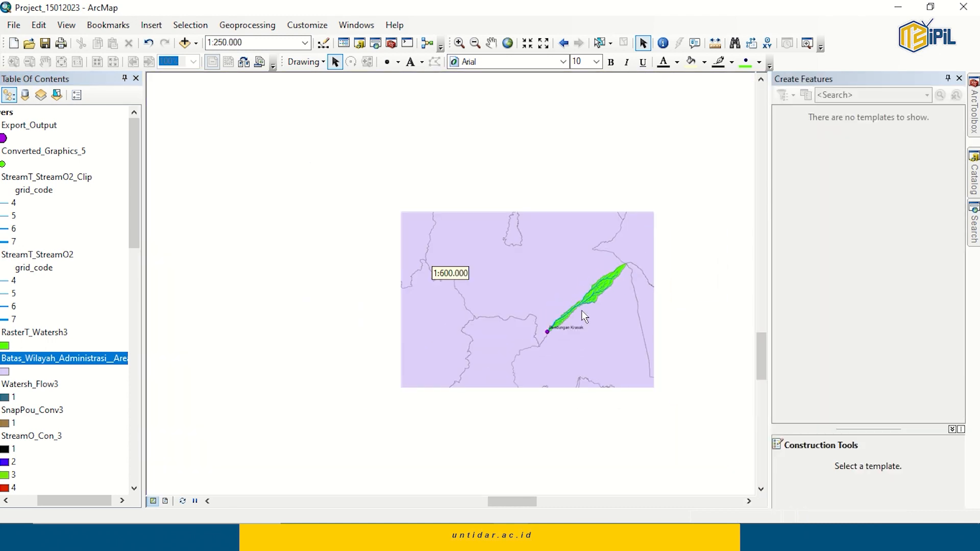
scroll(579, 318, up, 1)
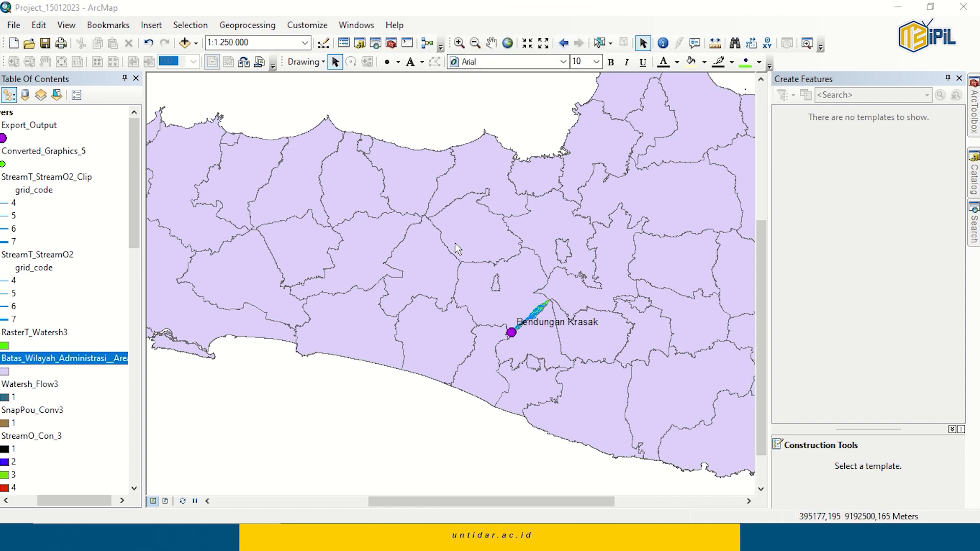
scroll(529, 326, down, 1)
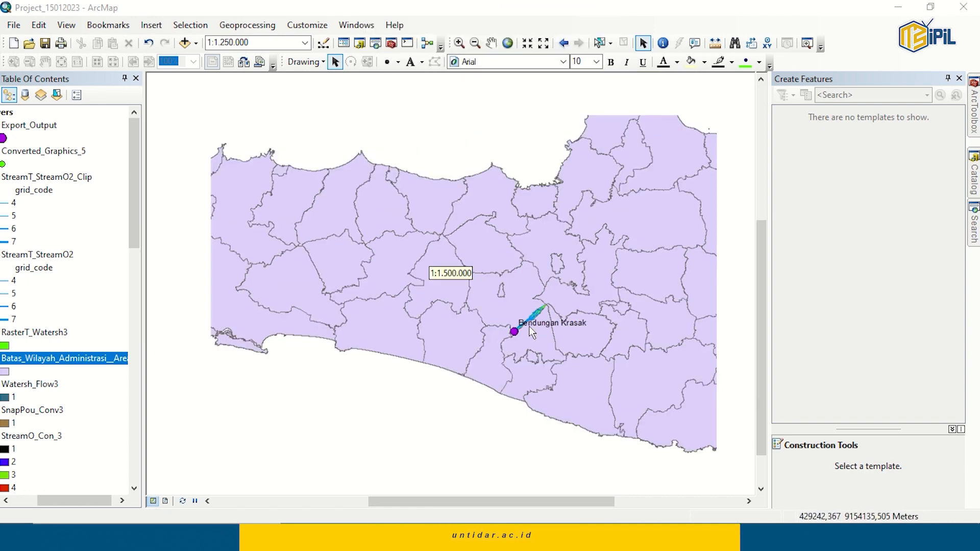
scroll(529, 326, up, 2)
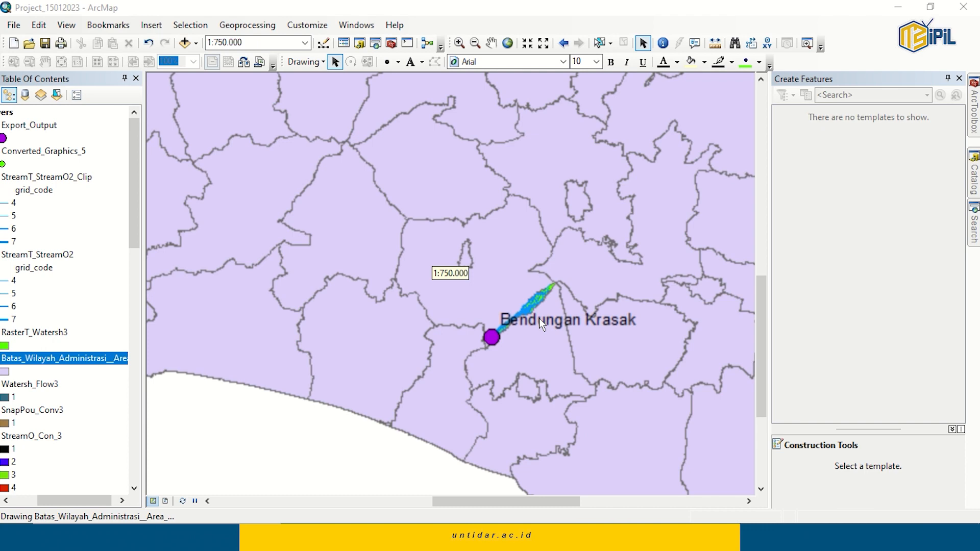
scroll(538, 311, up, 2)
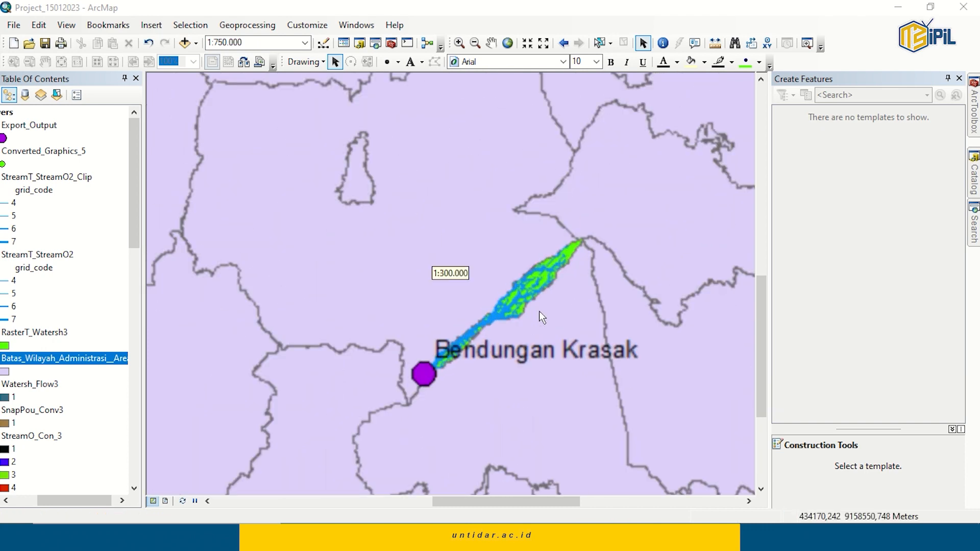
scroll(430, 321, down, 1)
scroll(429, 322, down, 2)
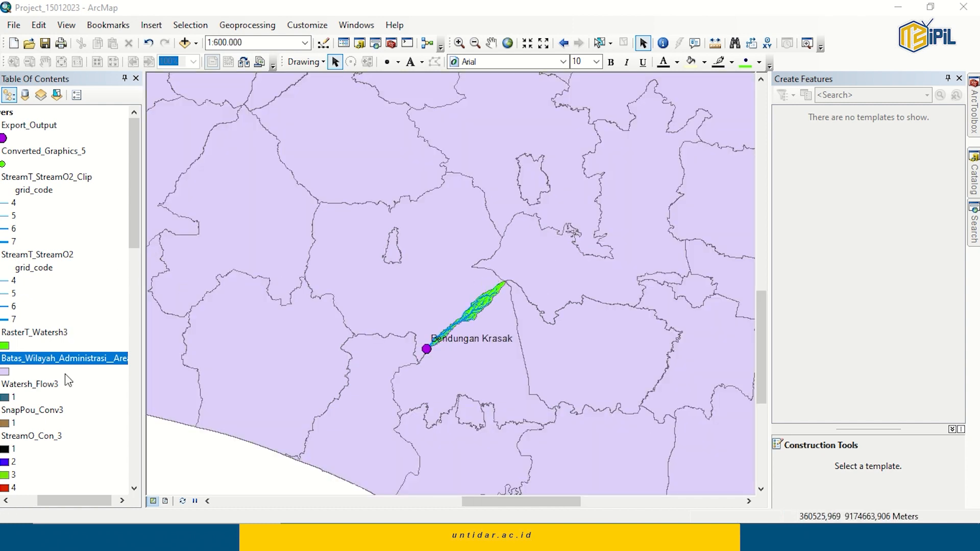
Inspect the attribute table of the administrative boundary layer for the field holding the region names
right_click(41, 355)
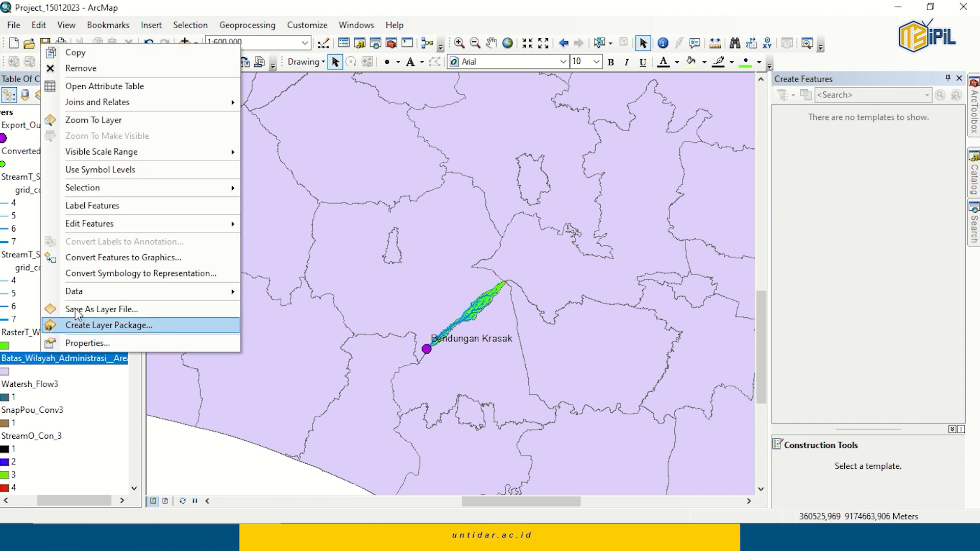
click(107, 86)
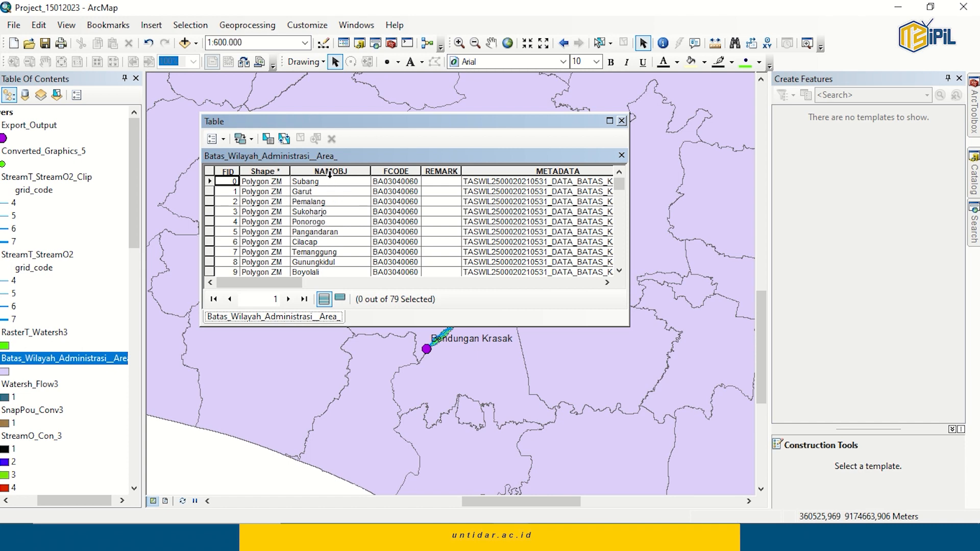
click(622, 121)
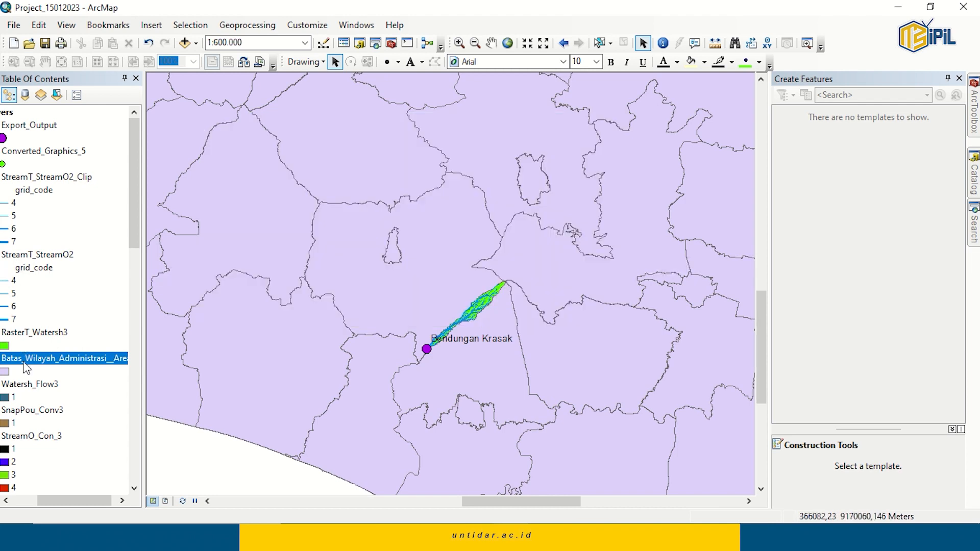
Check that the administrative boundary layer uses NAMOBJ as its label field, and turn on its feature labels
right_click(39, 365)
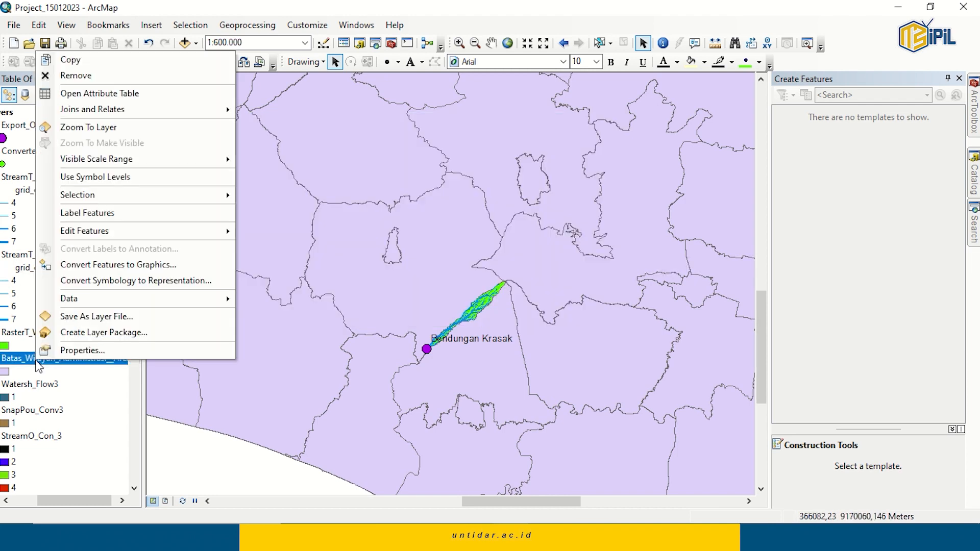
click(81, 348)
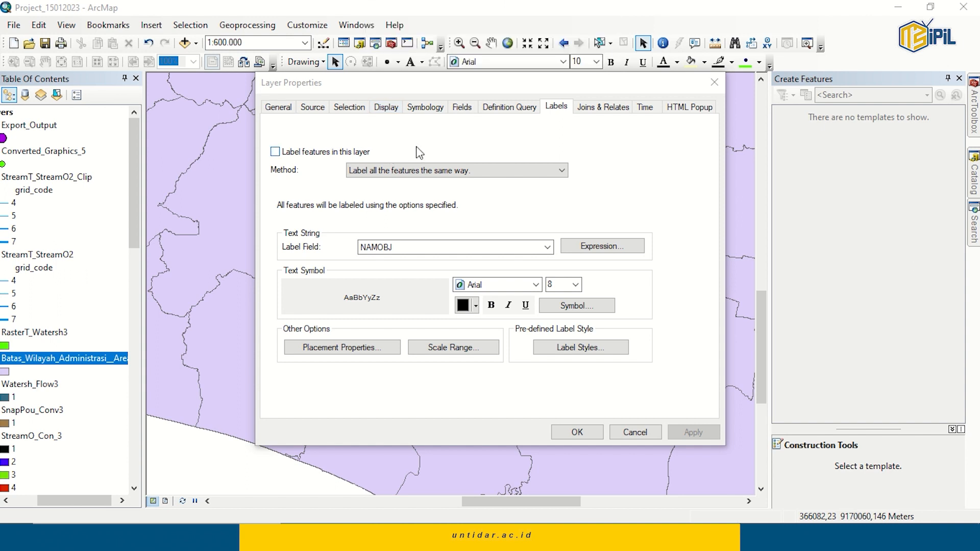
click(560, 108)
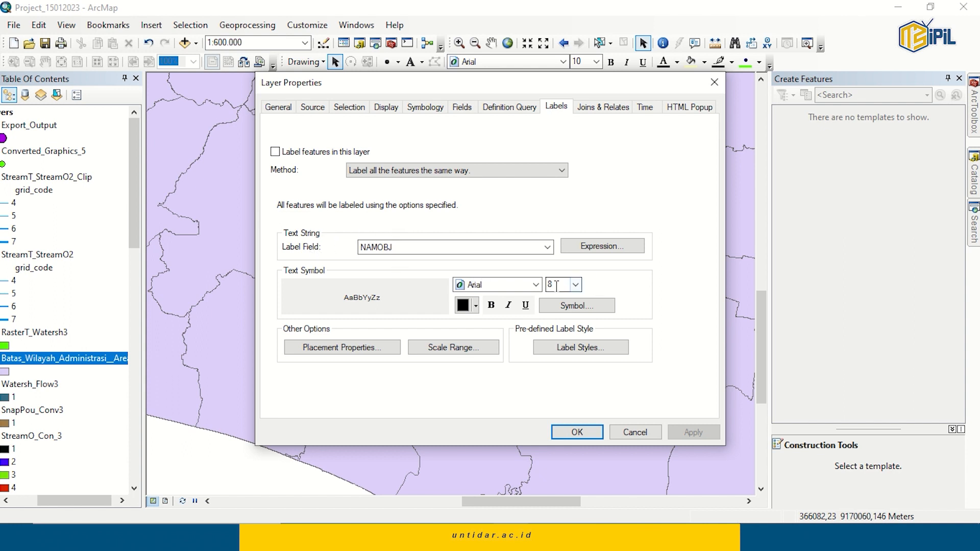
click(578, 430)
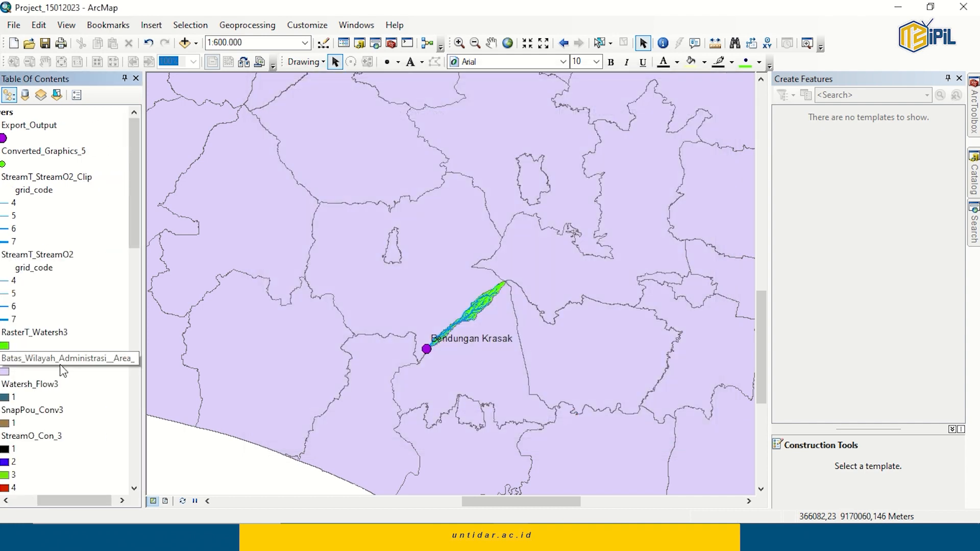
right_click(51, 358)
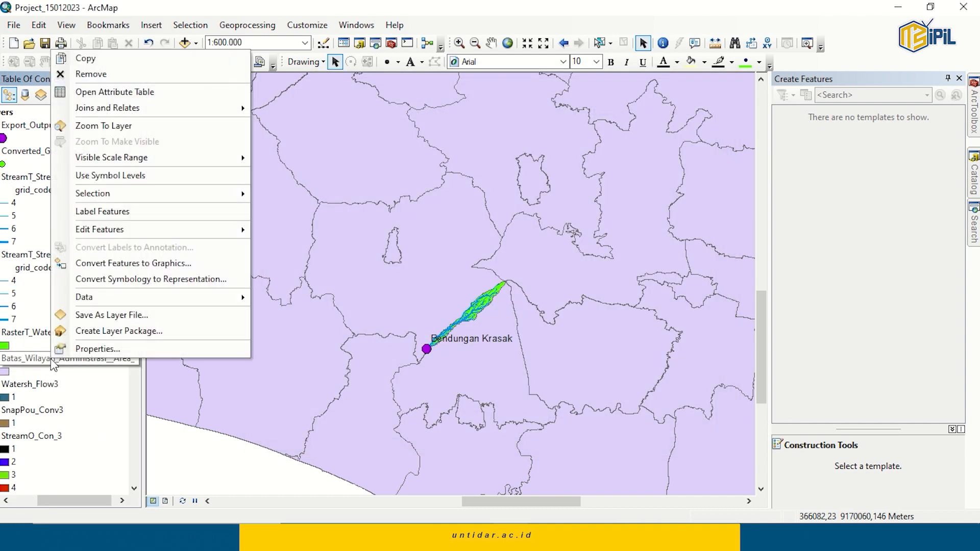
click(124, 211)
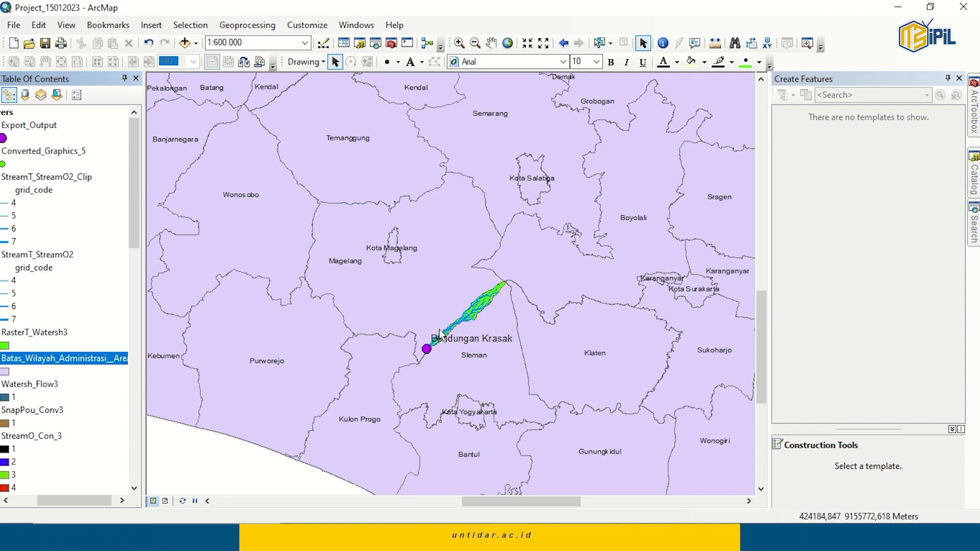
scroll(440, 334, up, 1)
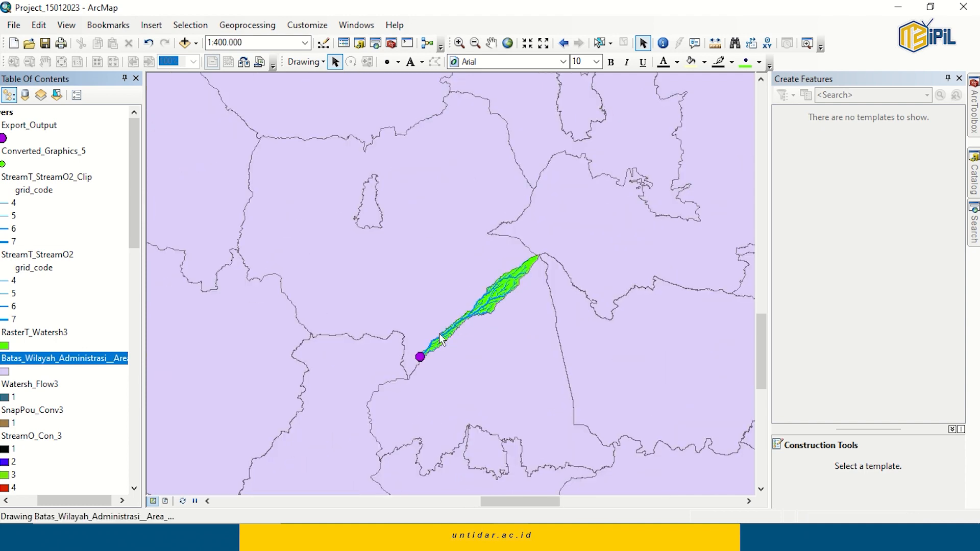
scroll(441, 339, up, 1)
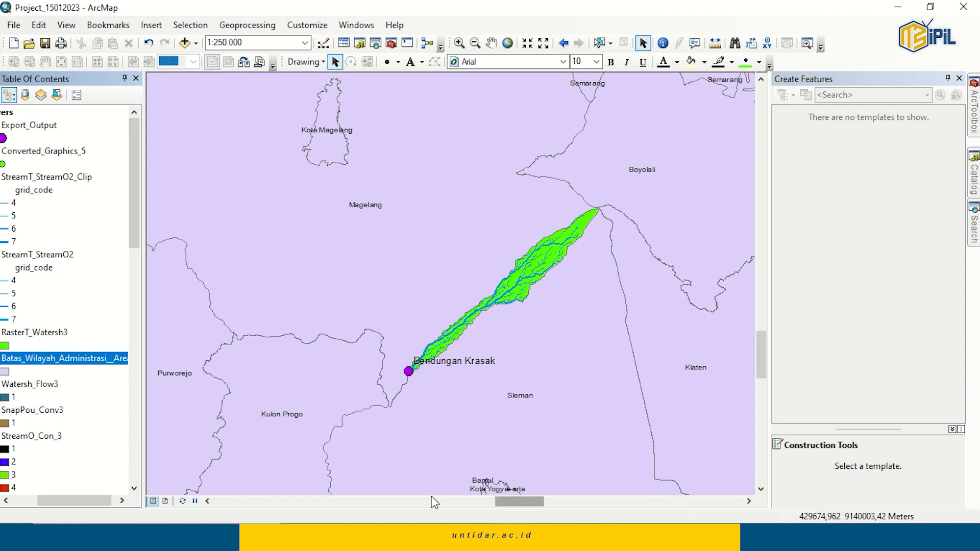
Open the attribute table of the RasterT_Watersh3 watershed layer
drag(72, 500, 43, 503)
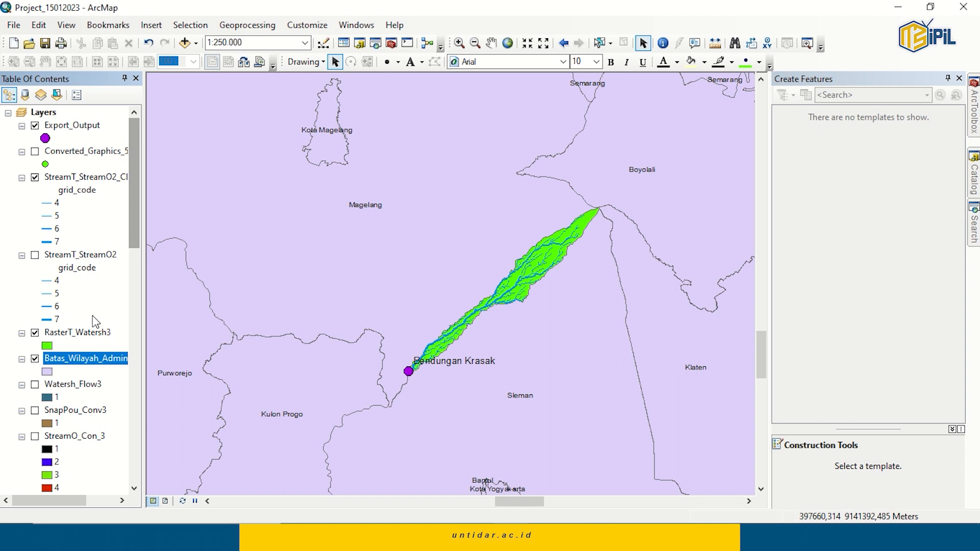
click(62, 334)
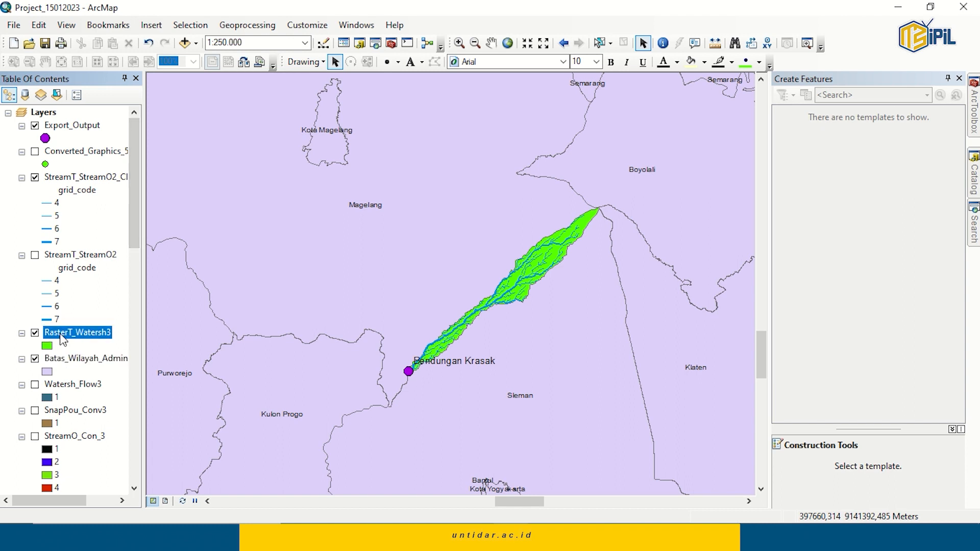
right_click(62, 336)
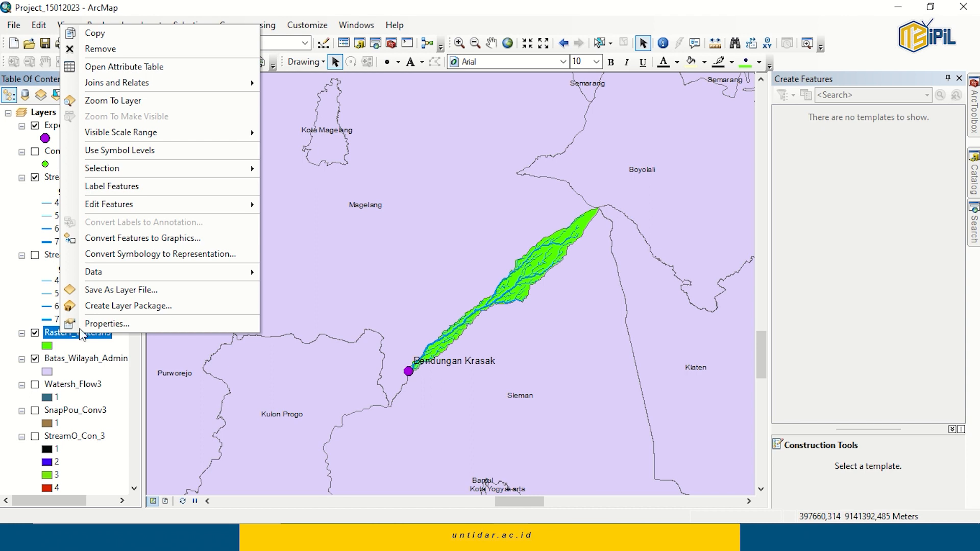
click(136, 67)
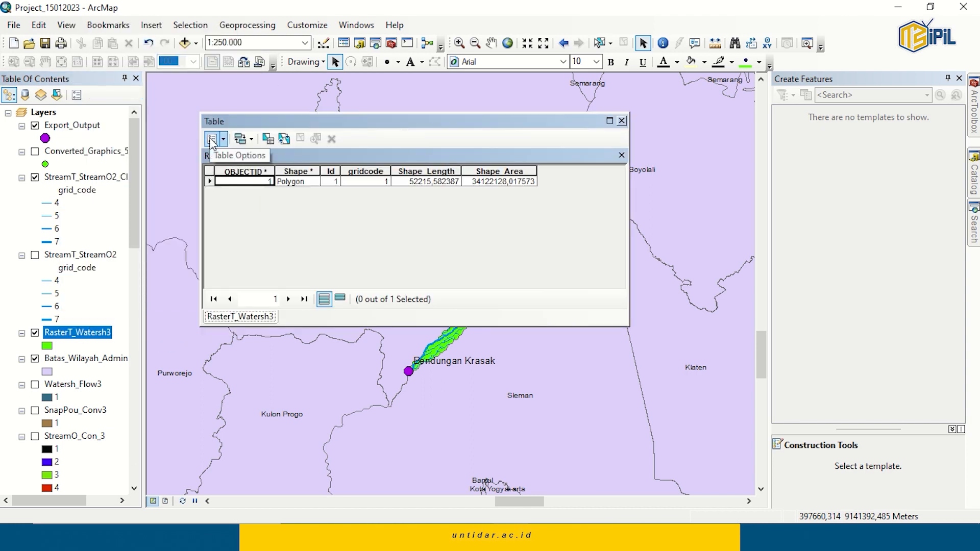
Start an edit session on RasterT_Watersh3, continuing past the layer warnings, and move its table clear of the Editor toolbar
right_click(70, 339)
mouse_move(144, 209)
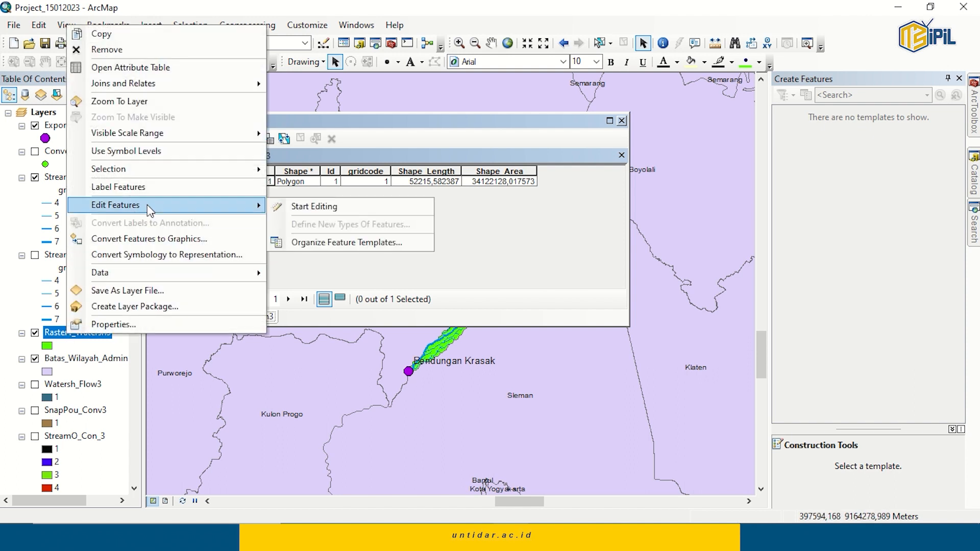
click(297, 209)
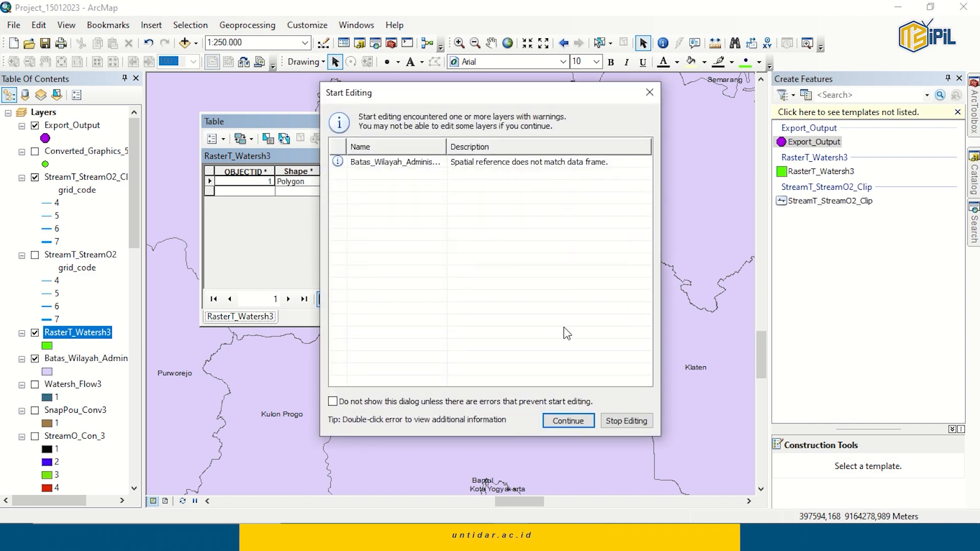
click(568, 420)
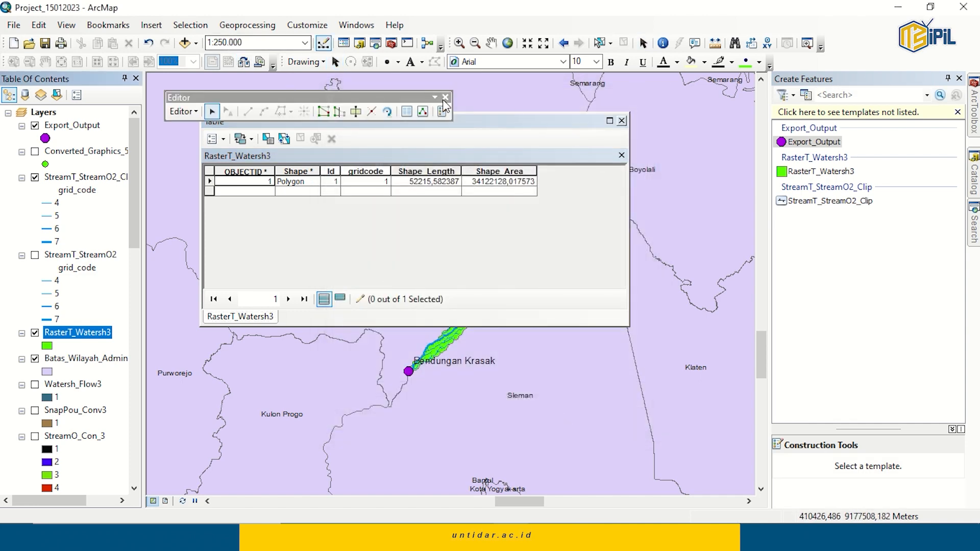
drag(503, 125, 536, 156)
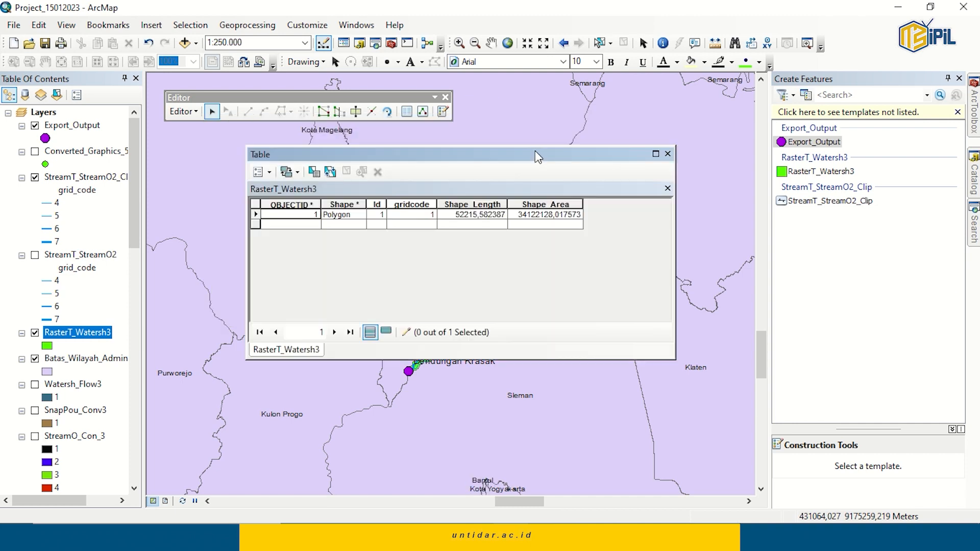
Stop the edit session on RasterT_Watersh3 so that a field can be added to its attribute table
click(193, 114)
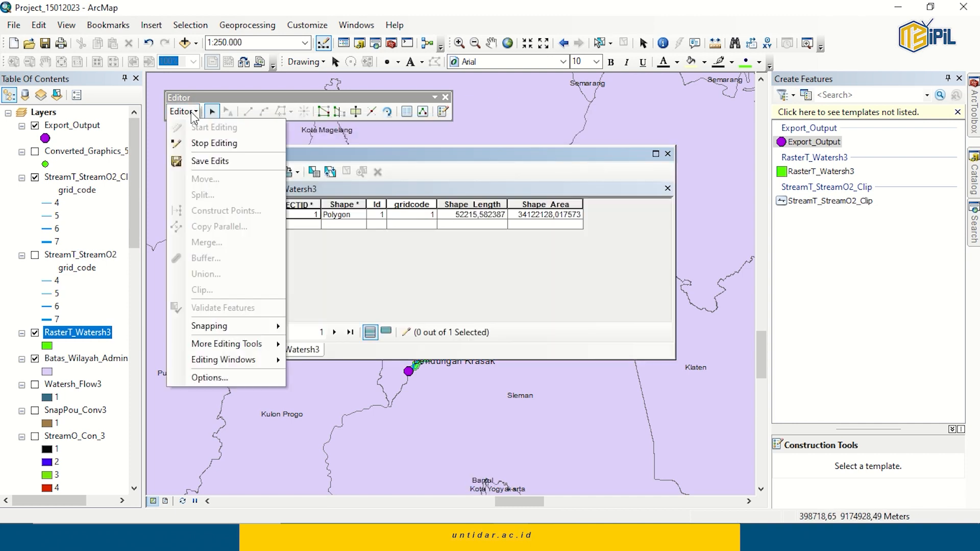
click(193, 114)
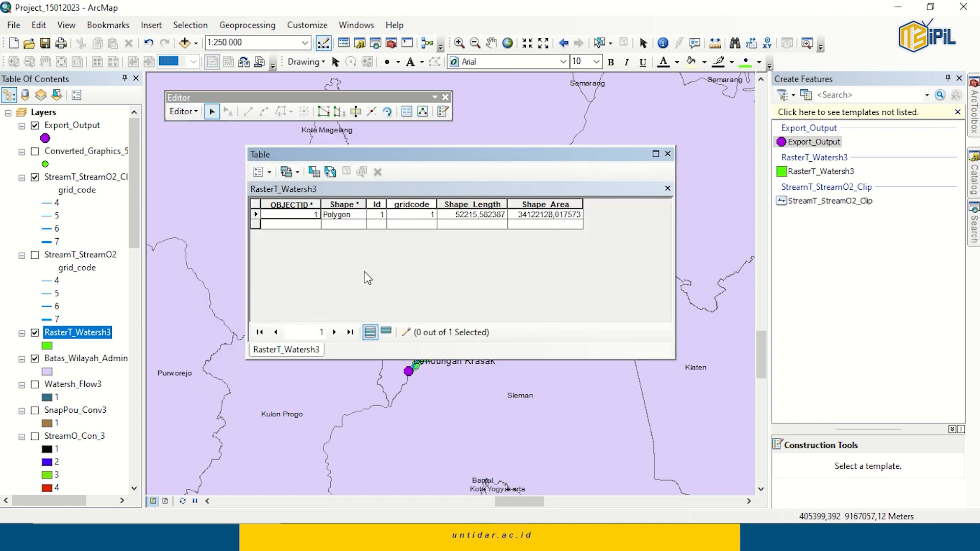
click(260, 173)
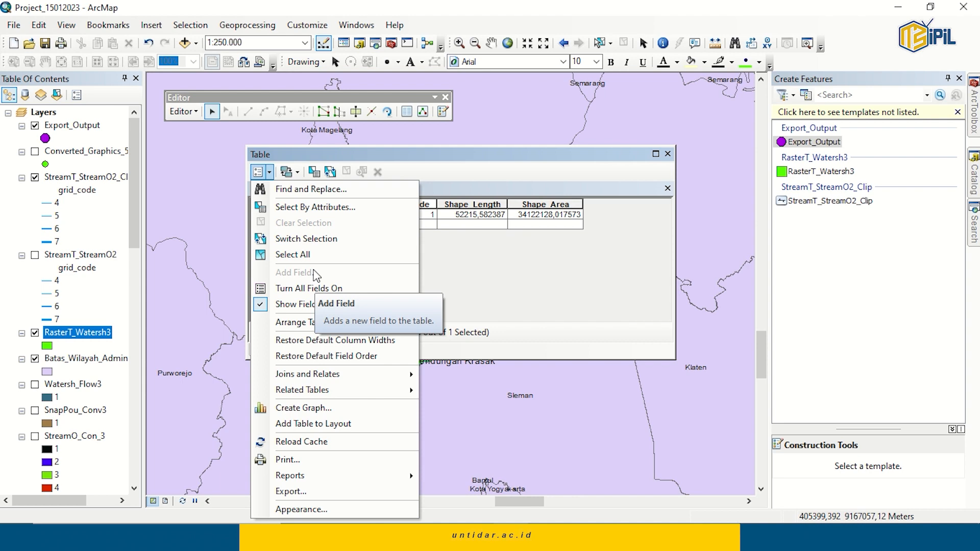
click(493, 254)
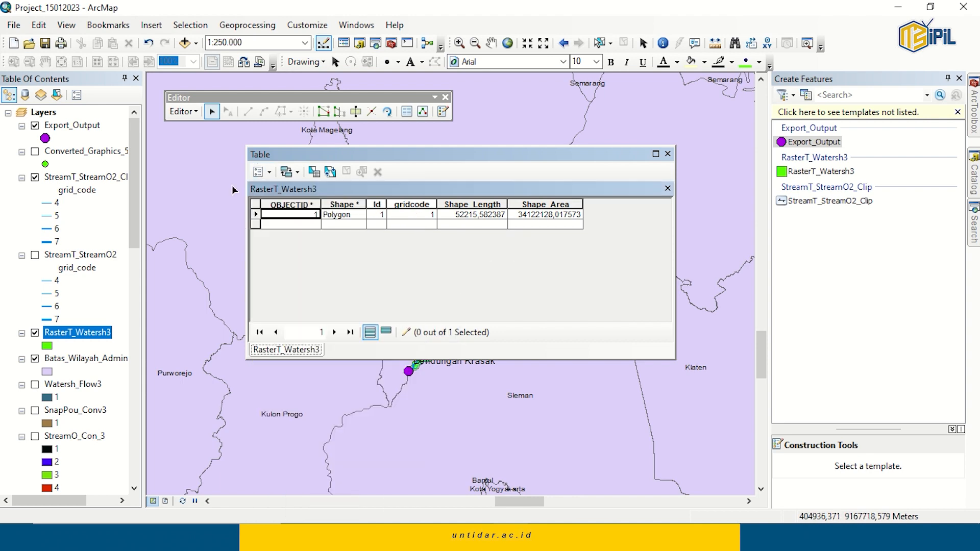
click(184, 111)
click(206, 144)
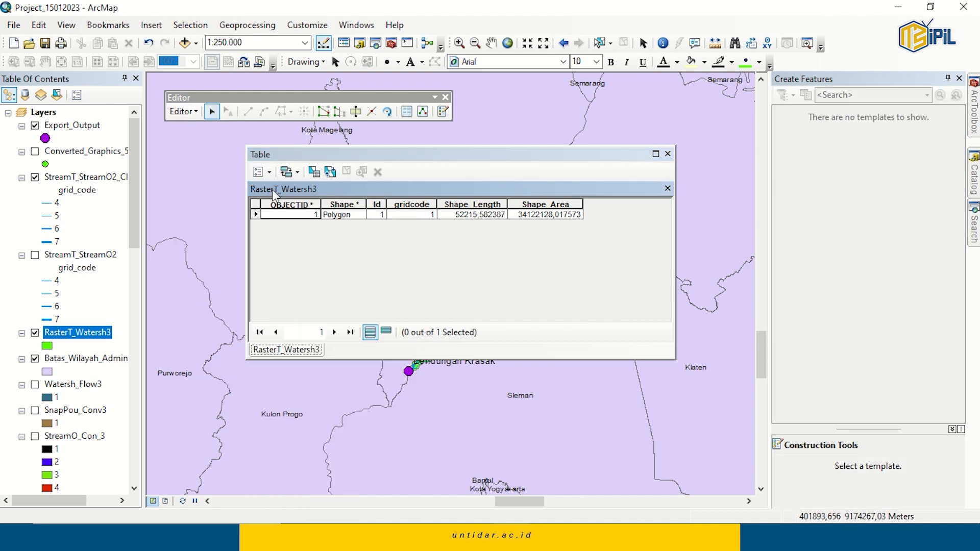
Add a text field named Luas_DTA with a length of 50 to the RasterT_Watersh3 attribute table
click(259, 173)
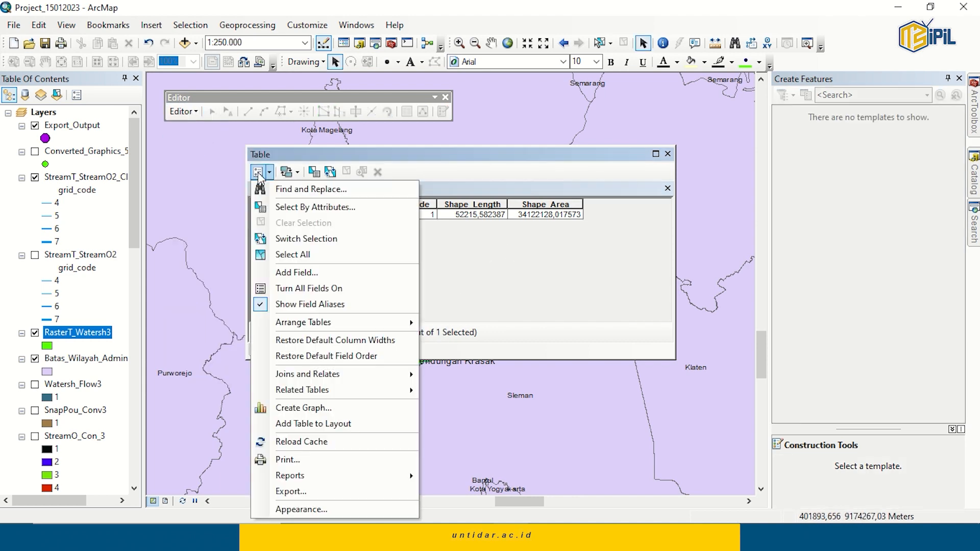
click(311, 273)
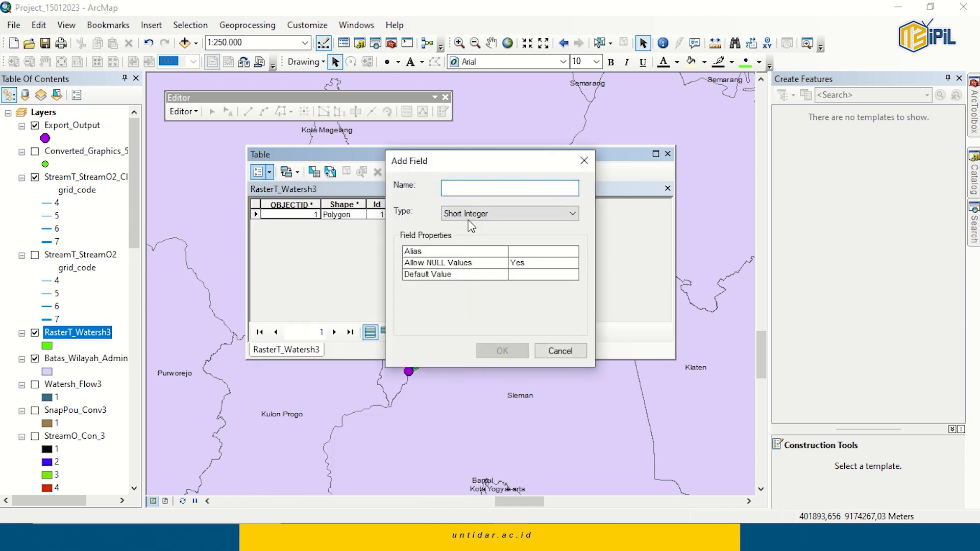
click(474, 214)
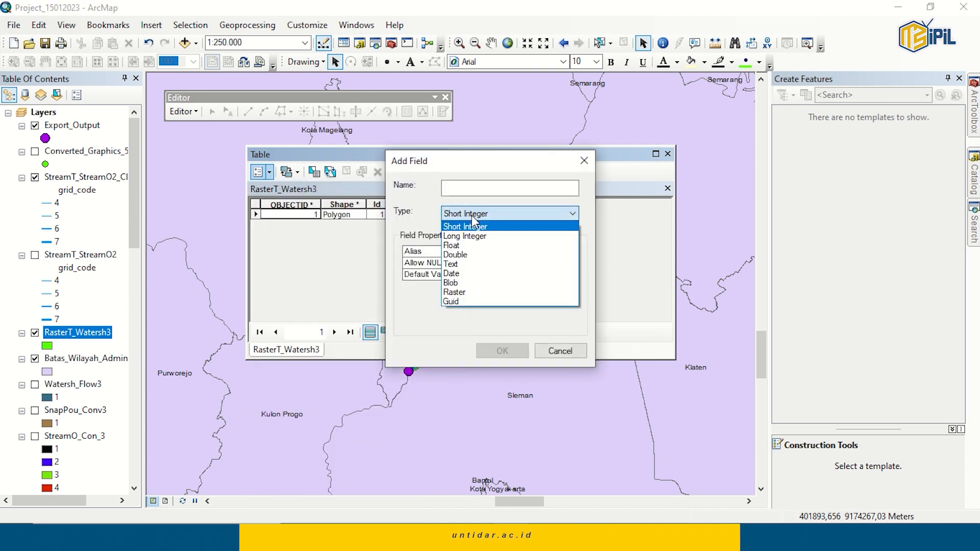
click(470, 267)
click(456, 191)
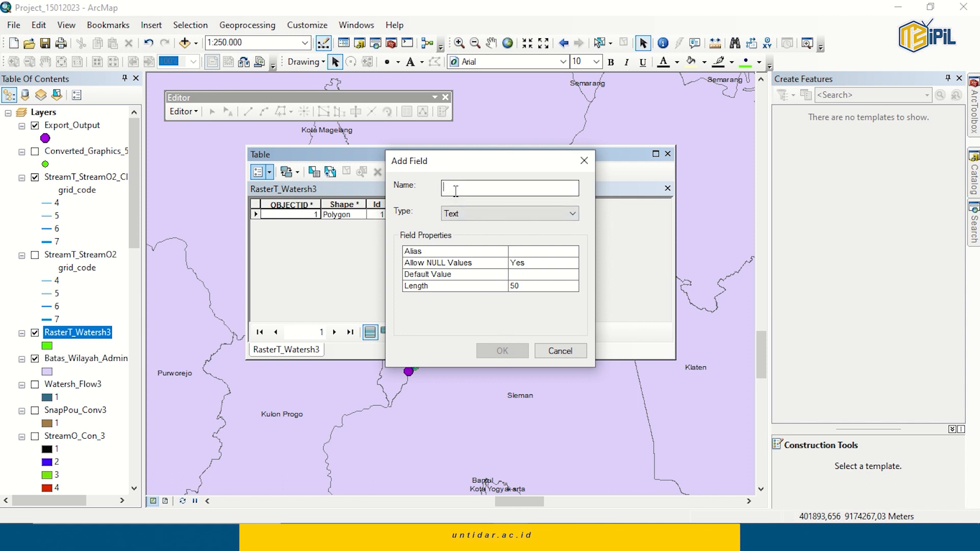
text(Luas_DTA)
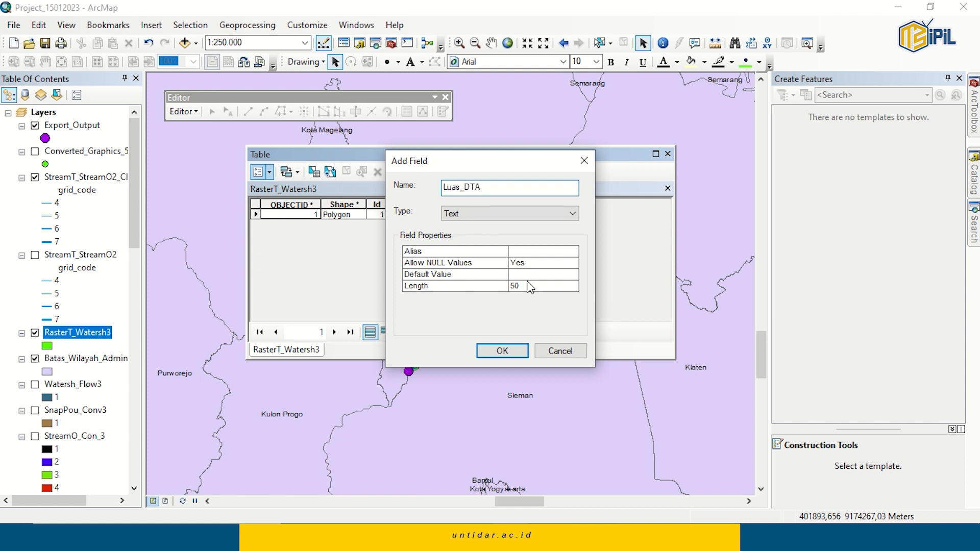
click(502, 351)
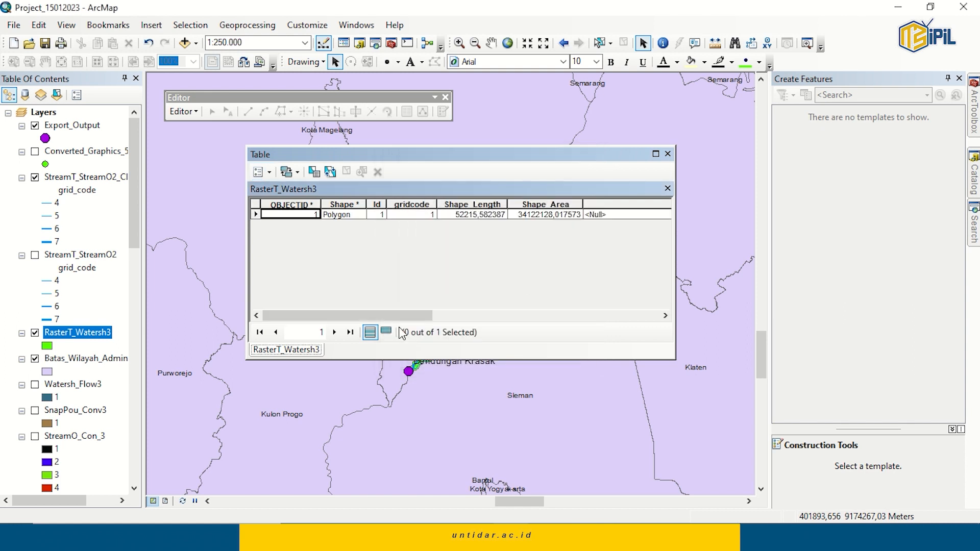
Calculate the polygon's area in hectares into the Luas_DTA field, using the data source's coordinate system and continuing outside an edit session
drag(393, 315, 506, 315)
click(505, 206)
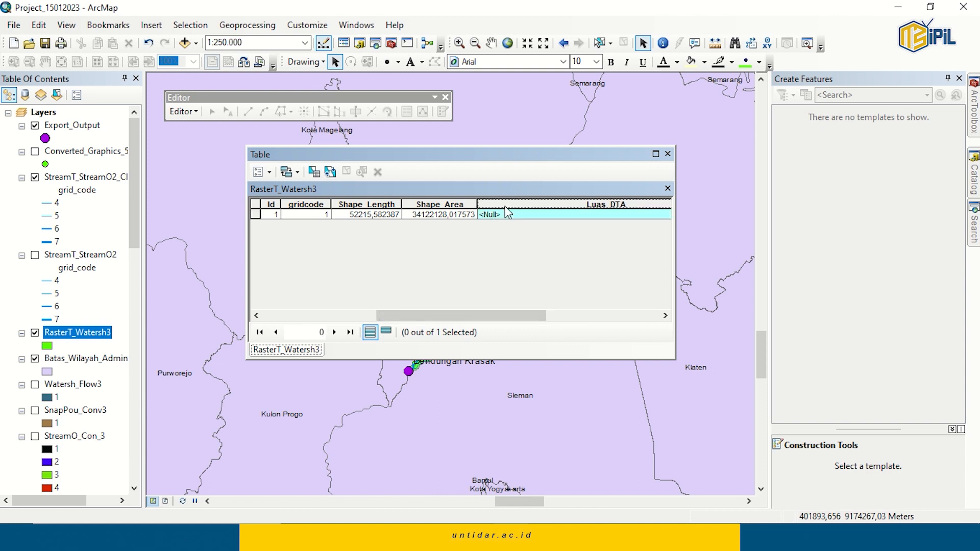
right_click(507, 210)
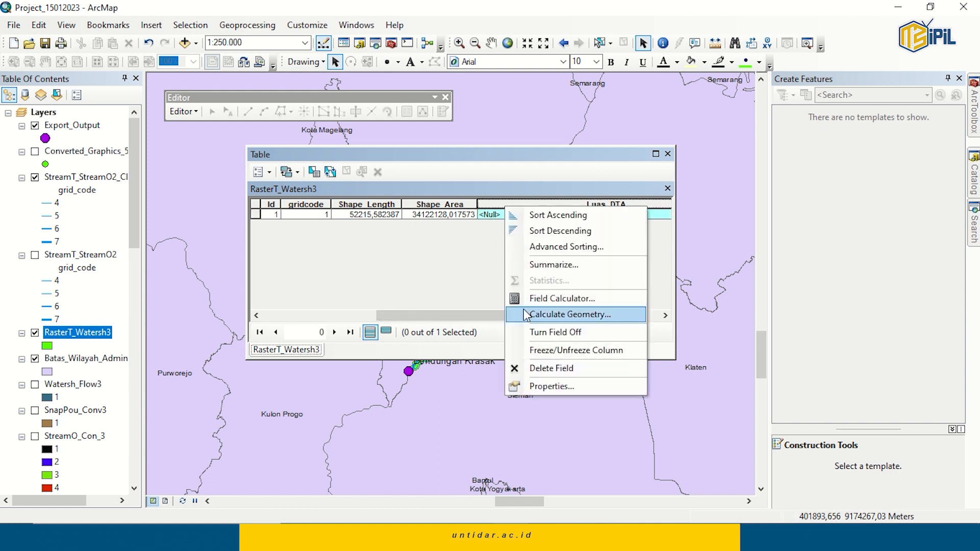
click(553, 314)
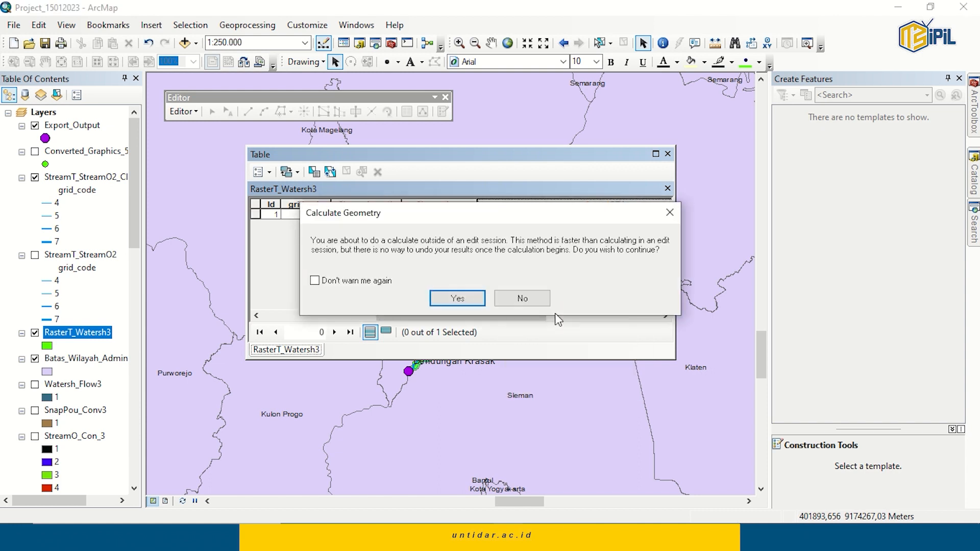
click(457, 298)
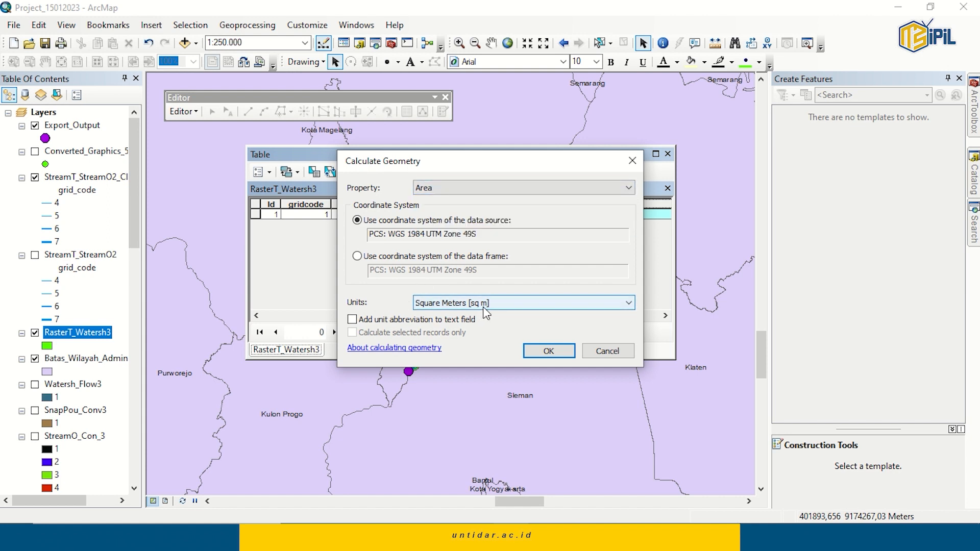
click(498, 303)
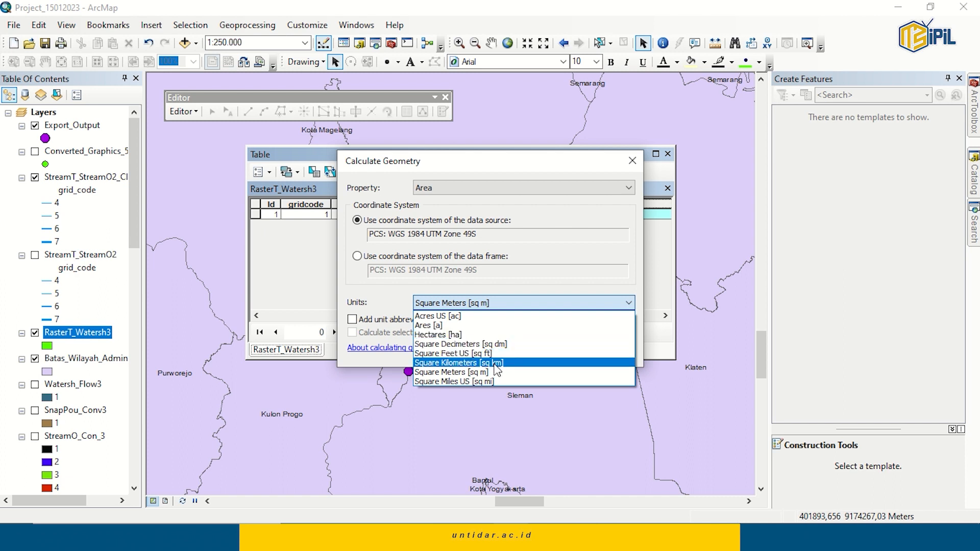
click(484, 335)
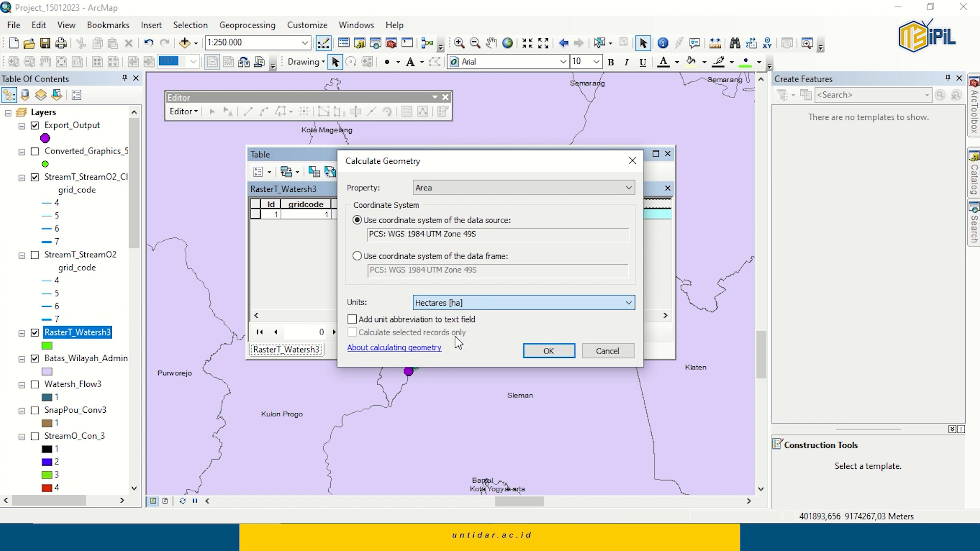
click(535, 351)
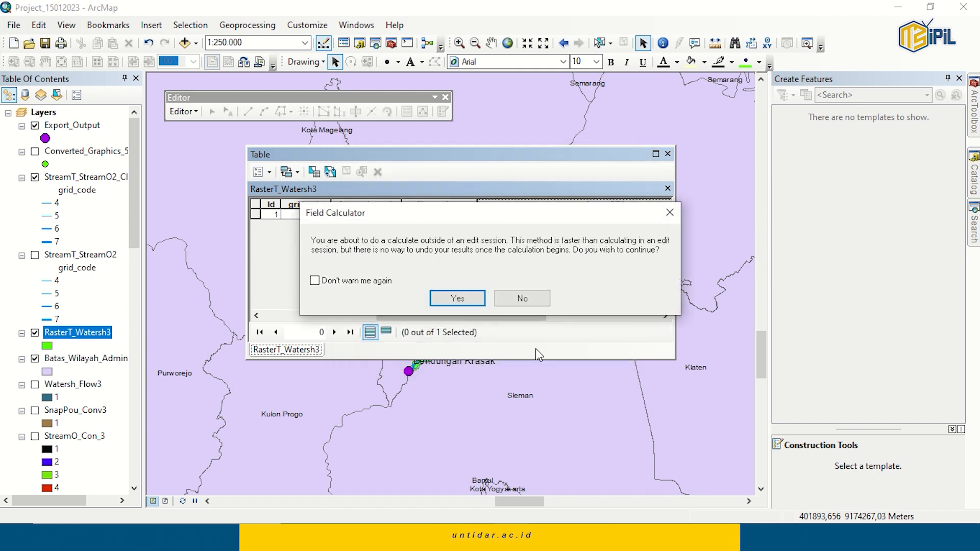
click(456, 301)
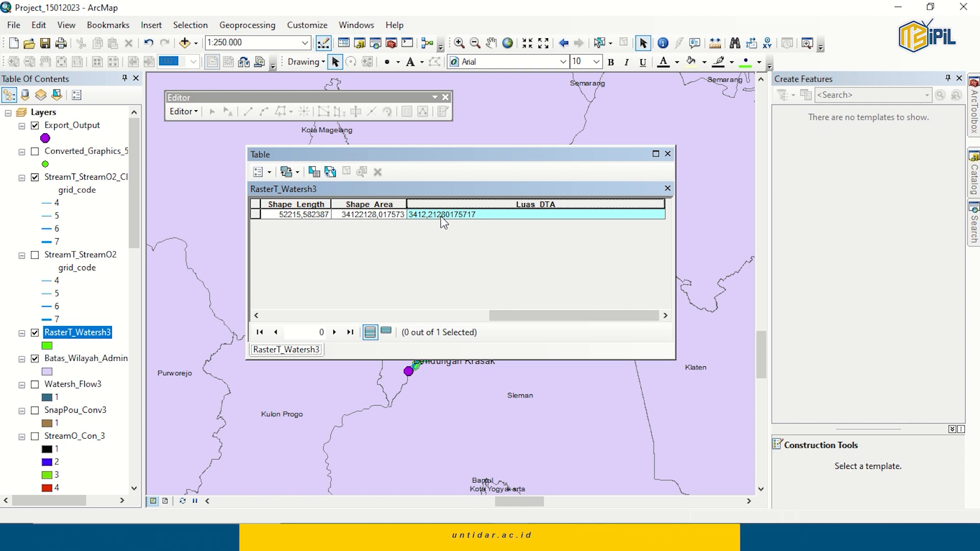
Close the attribute table and examine the watershed's position among the surrounding labelled administrative regions, out to a scale of 1:800.000
click(667, 154)
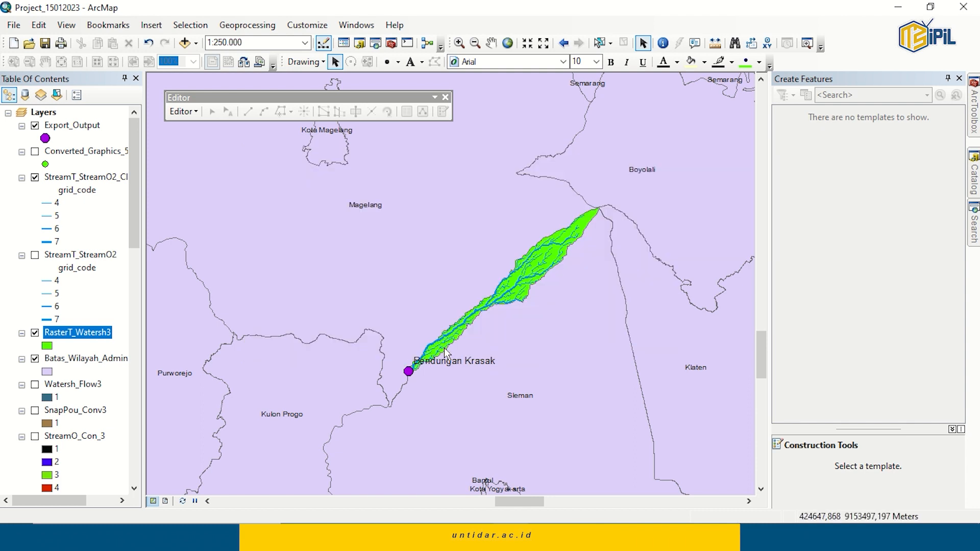
scroll(445, 349, up, 3)
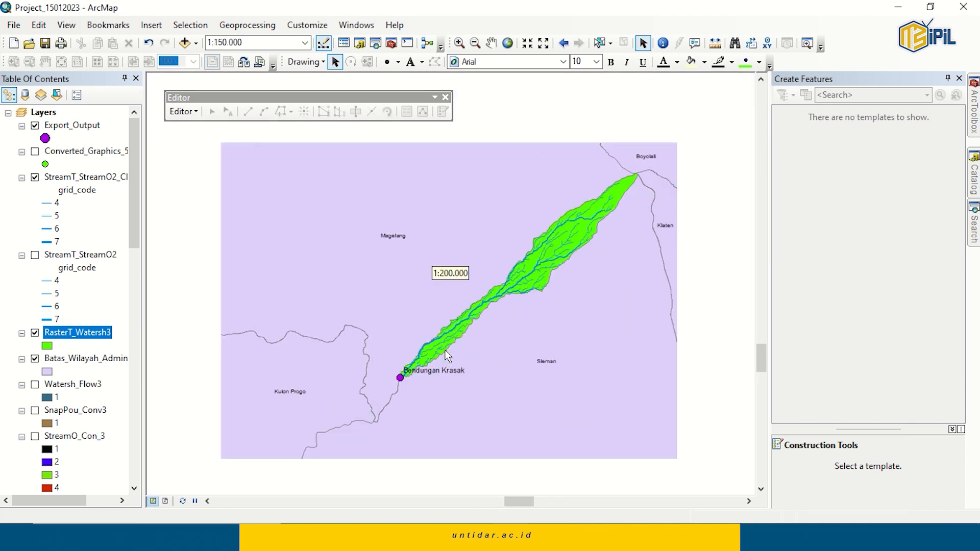
scroll(445, 351, down, 2)
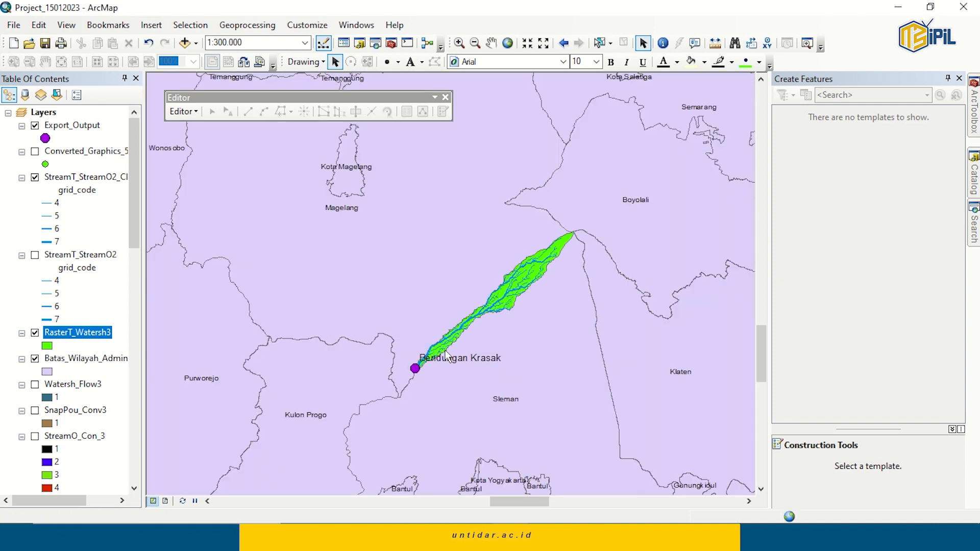
scroll(445, 353, down, 2)
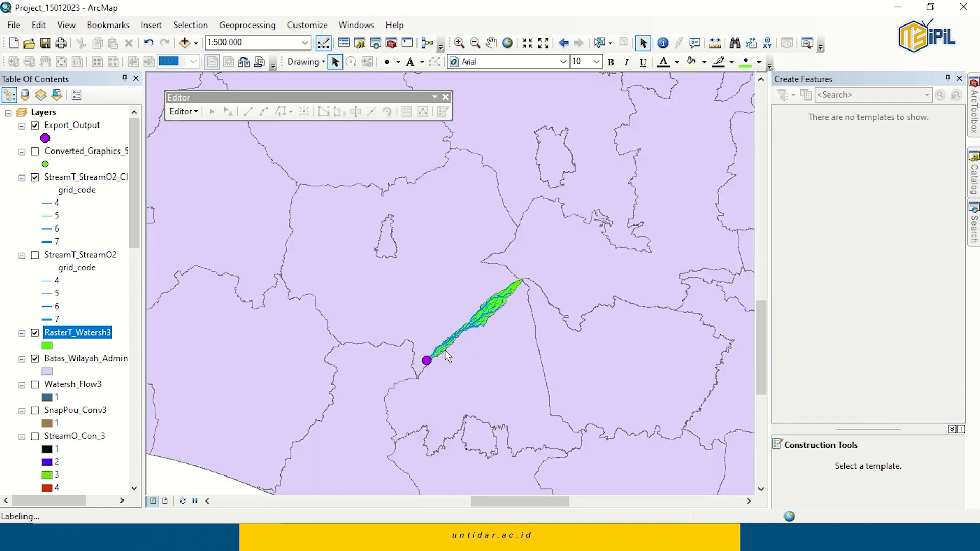
scroll(445, 350, down, 1)
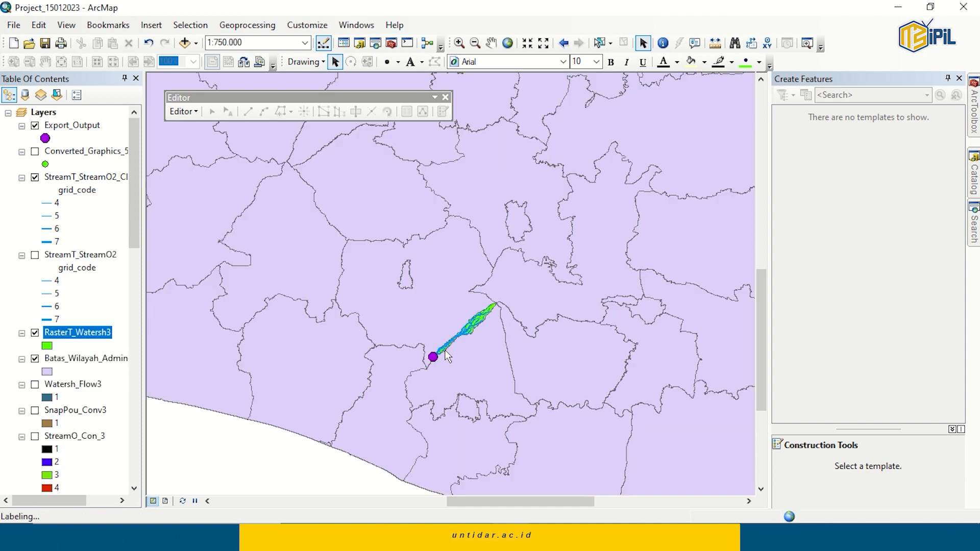
scroll(446, 354, down, 1)
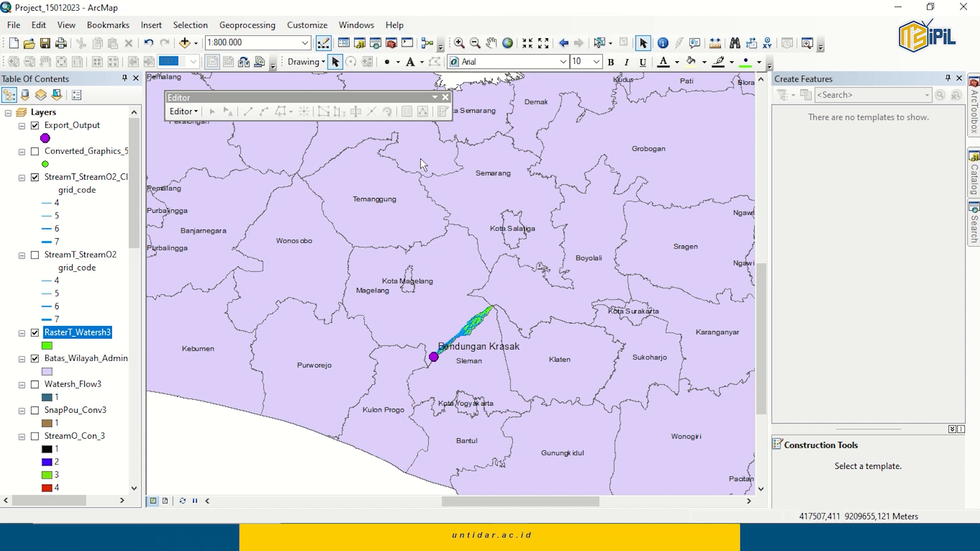
mouse_move(394, 5)
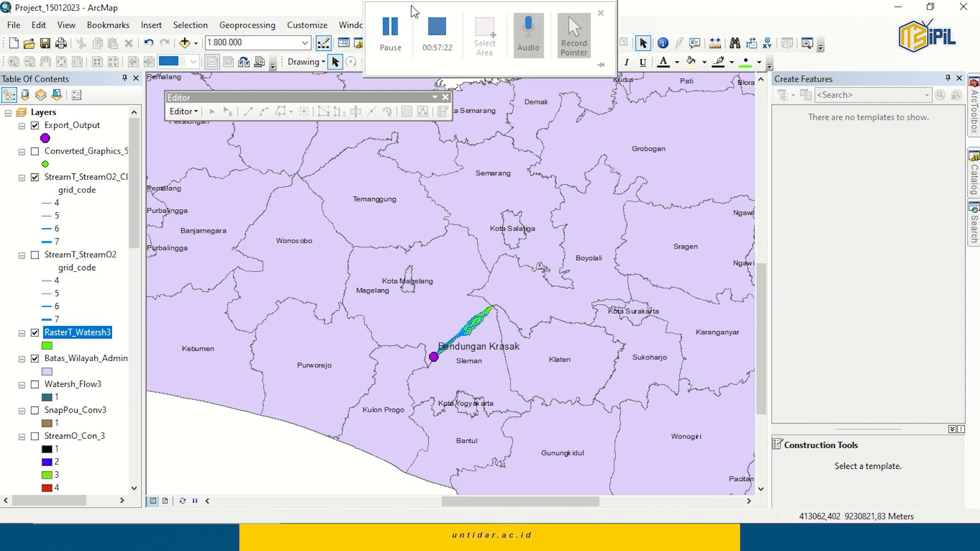